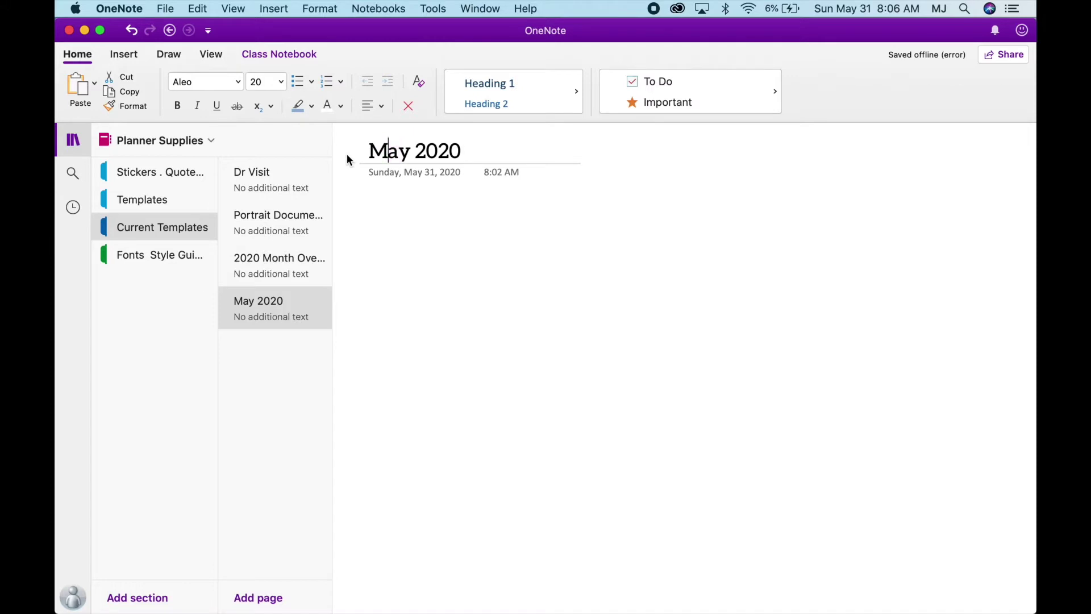
- Retitle the May 2020 page as June 2020 and delete the date and time below the title
text(June)
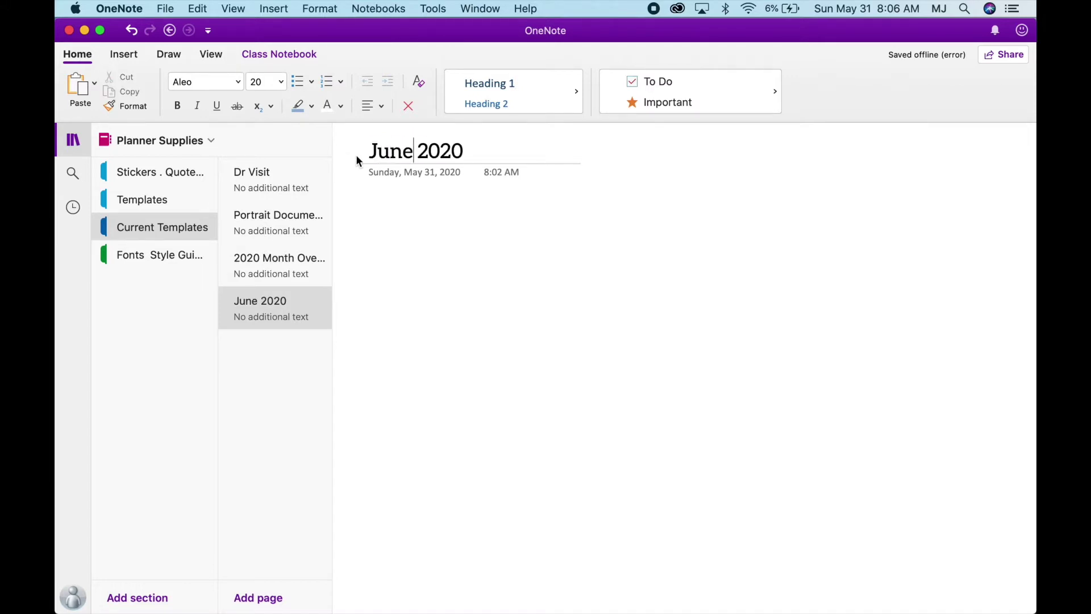
drag(363, 169, 541, 180)
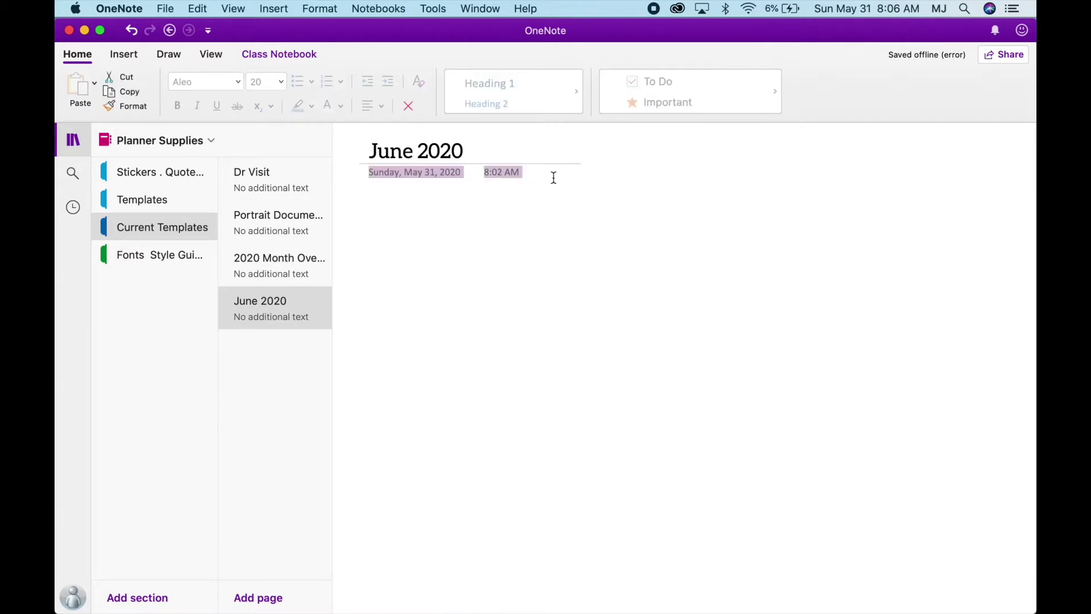
key(BackSpace)
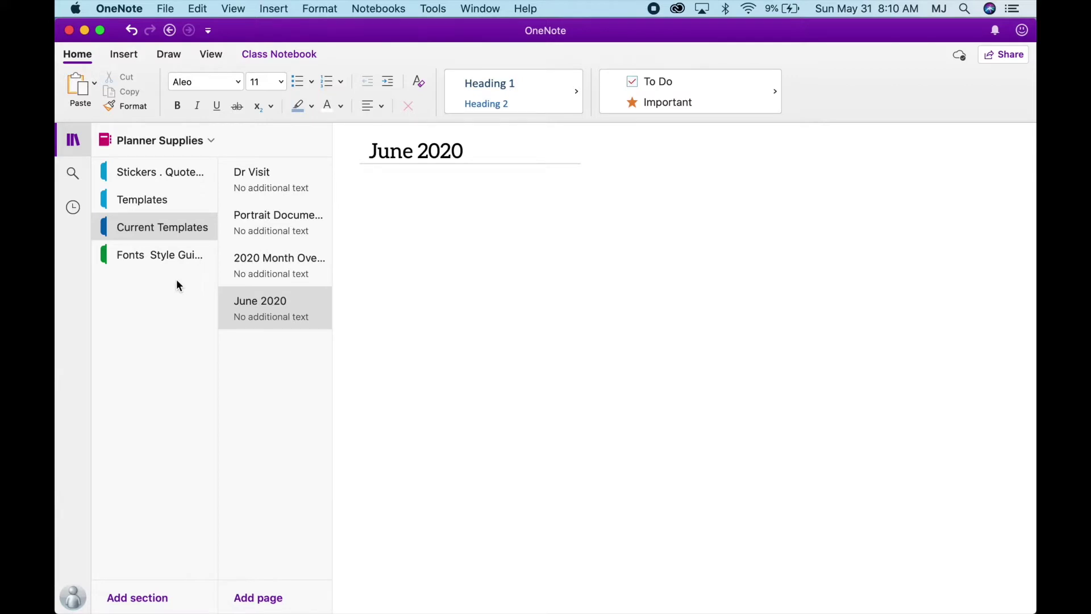
- Copy the June 2020 calendar images from the 2020 Month Overview page and return to the June 2020 page
click(253, 261)
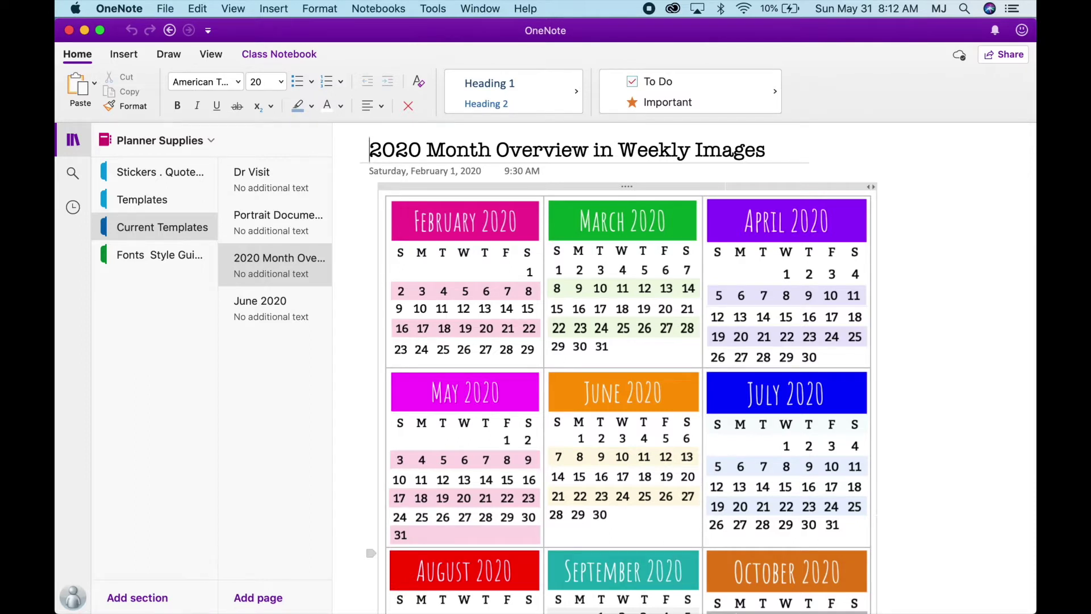
click(658, 531)
scroll(659, 530, down, 1)
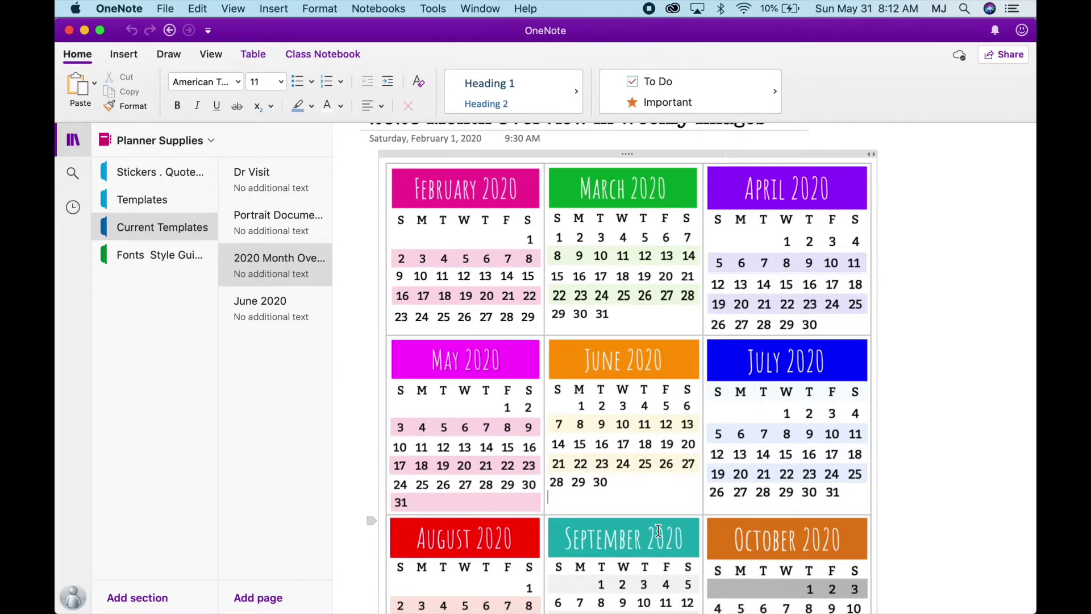
key(shift+Up)
key(shift+Up)
key(shift+Up)
key(super+c)
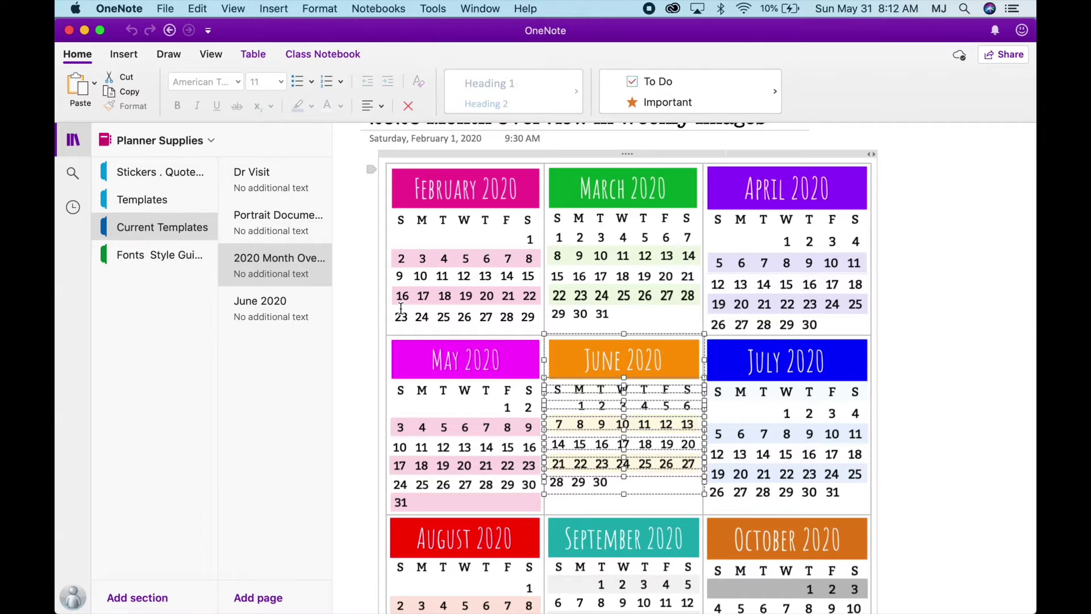
scroll(996, 426, down, 5)
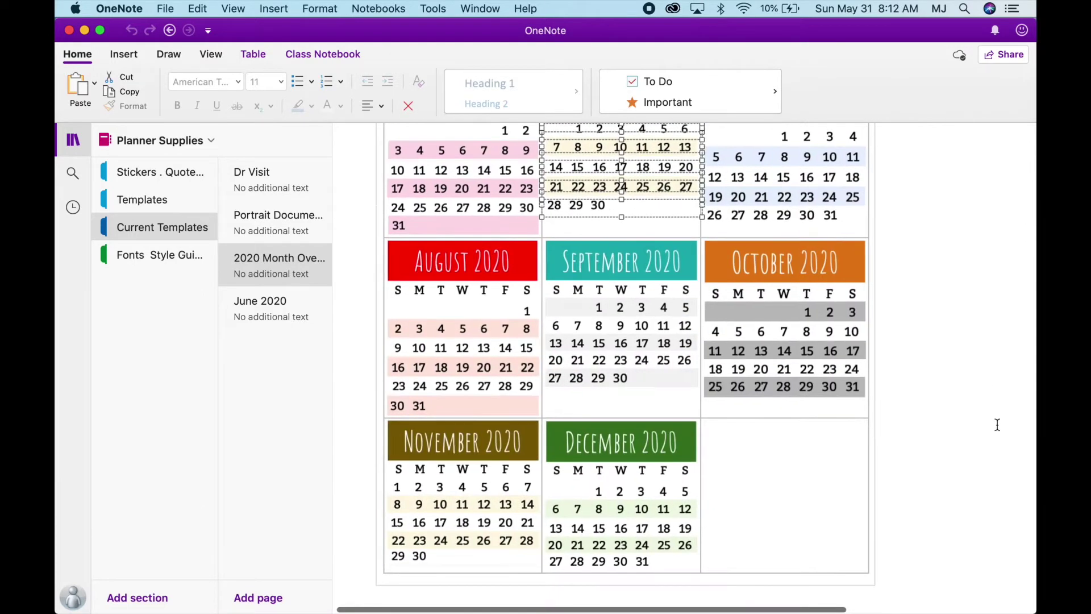
scroll(996, 426, up, 4)
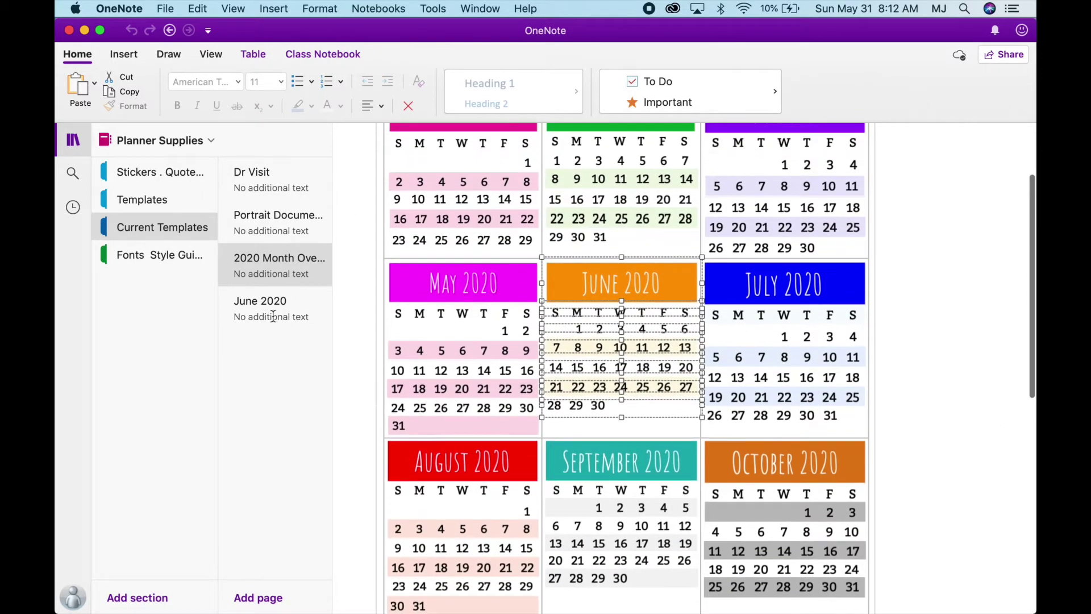
click(253, 309)
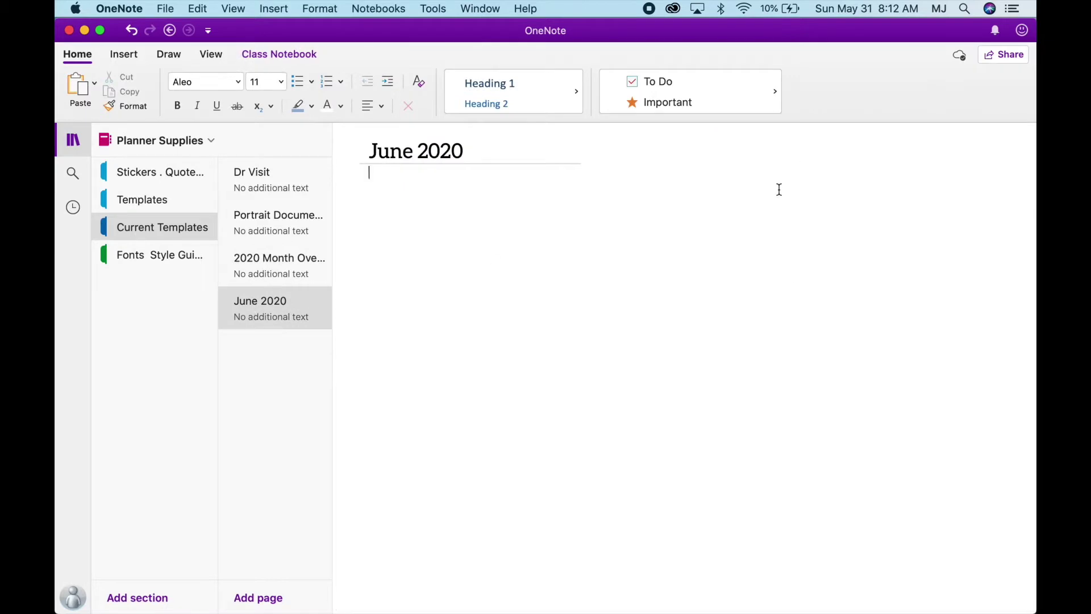
- Paste the copied June calendar into the blank area right of the page title and shift it slightly left
click(799, 181)
key(super+v)
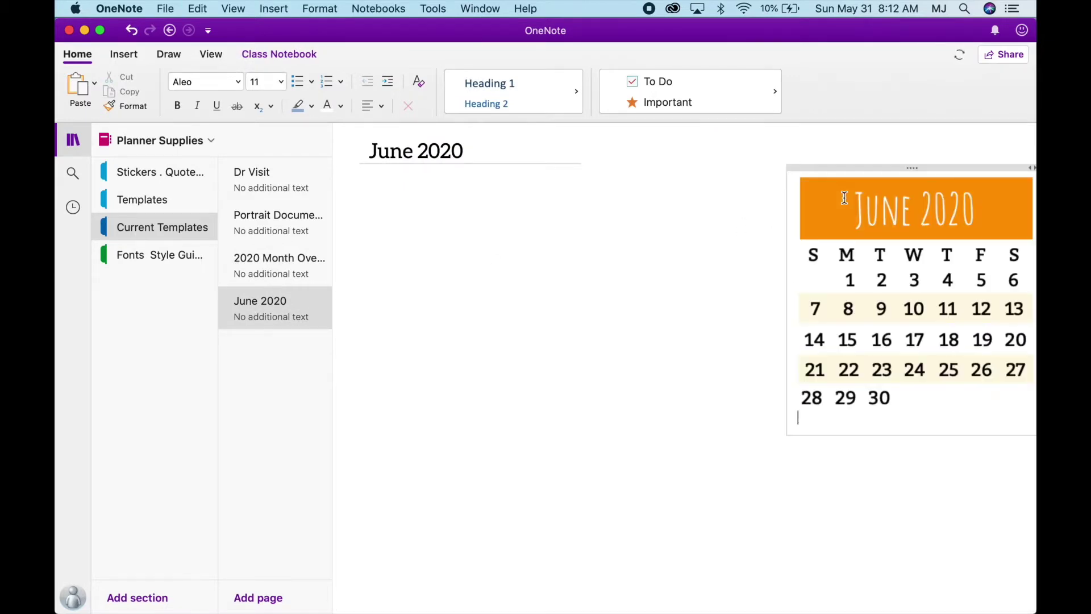
drag(858, 165, 802, 176)
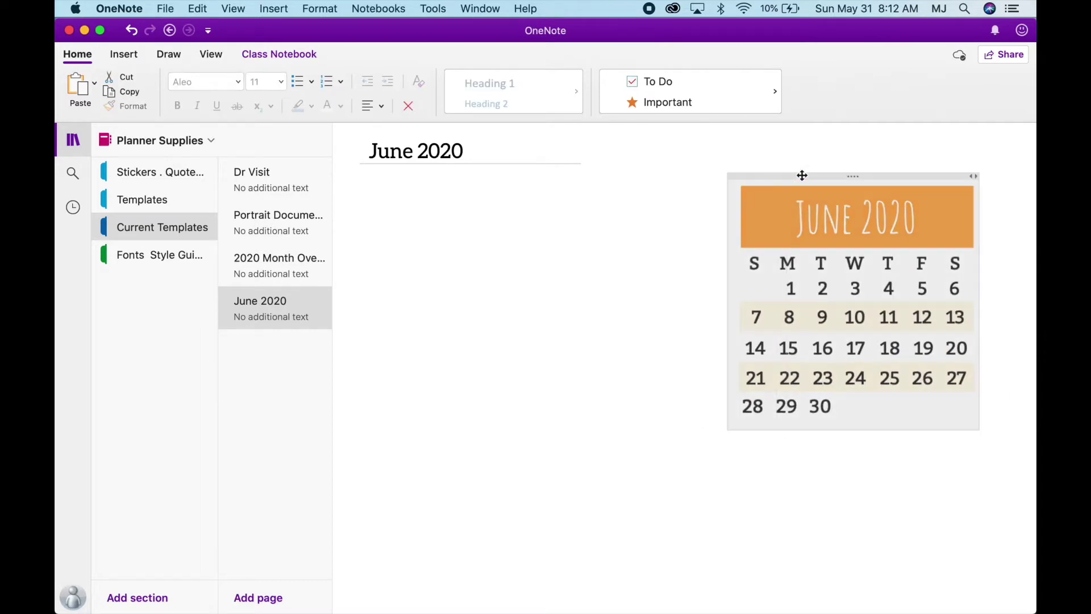
- Try to resize all the June calendar's image rows together, and move the calendar further right
click(931, 374)
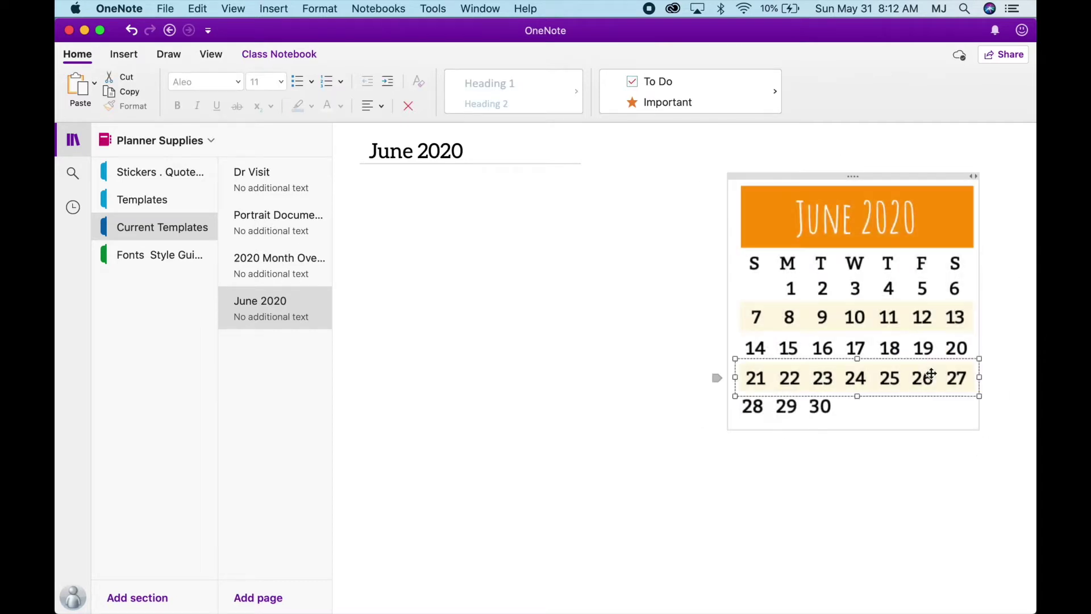
click(871, 412)
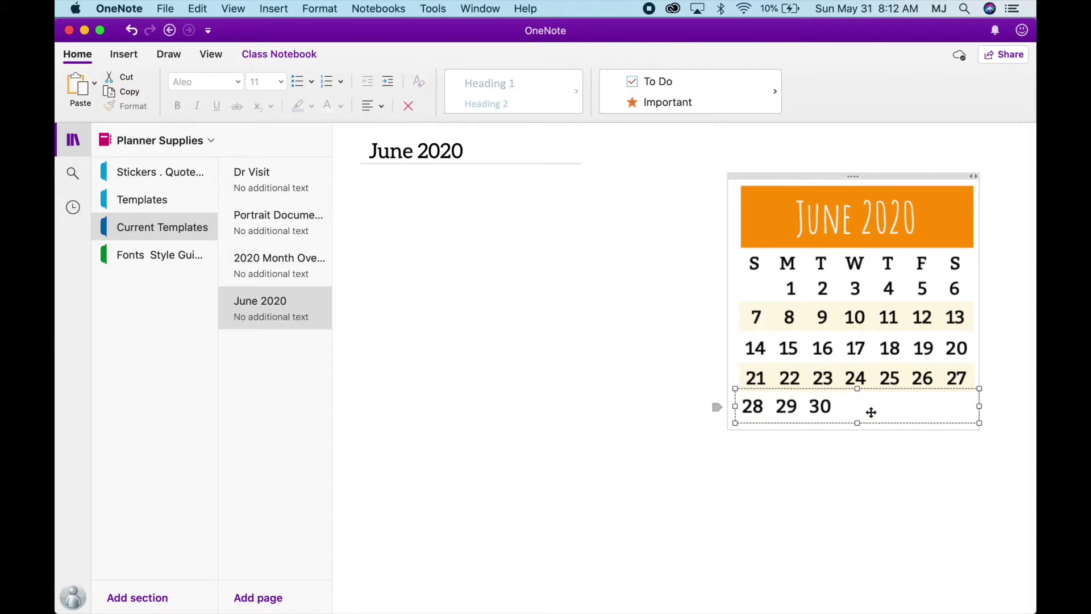
key(shift+Up)
key(shift+Up)
key(shift+Up)
key(shift+Up)
key(shift+Up)
key(shift+Up)
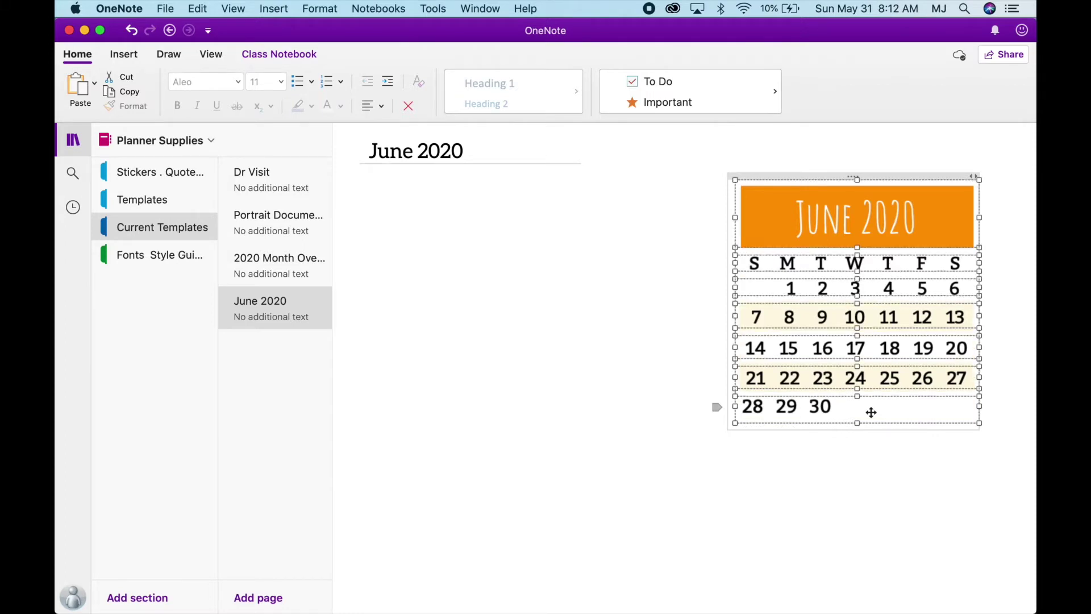
click(976, 419)
mouse_move(965, 421)
mouse_down()
mouse_move(929, 390)
mouse_move(984, 421)
mouse_move(972, 421)
mouse_up()
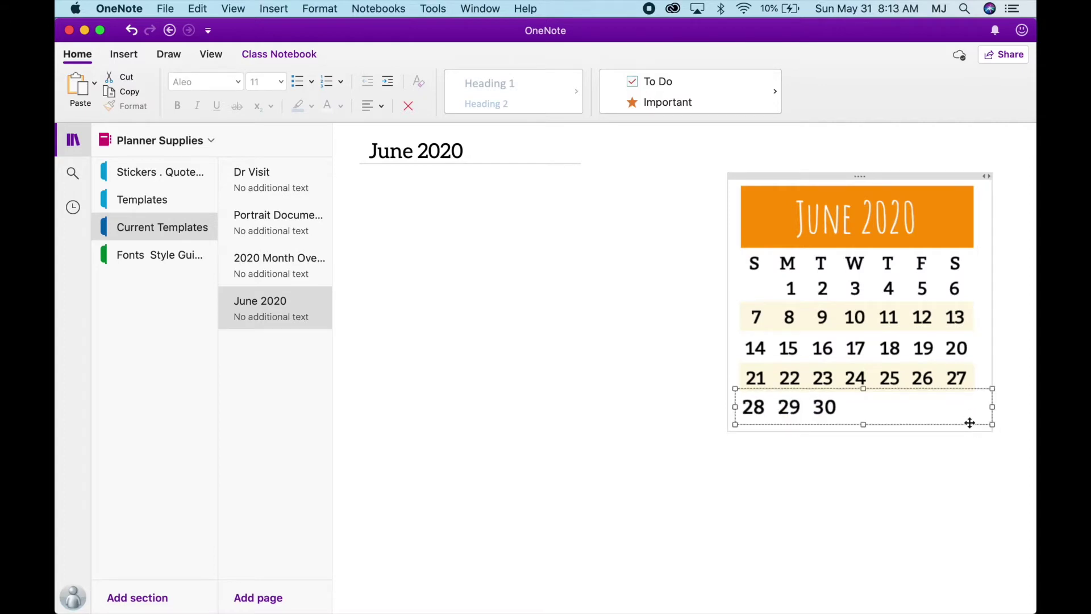
drag(848, 178, 905, 181)
- Insert a table of eight columns and eight rows below the June 2020 title
click(377, 183)
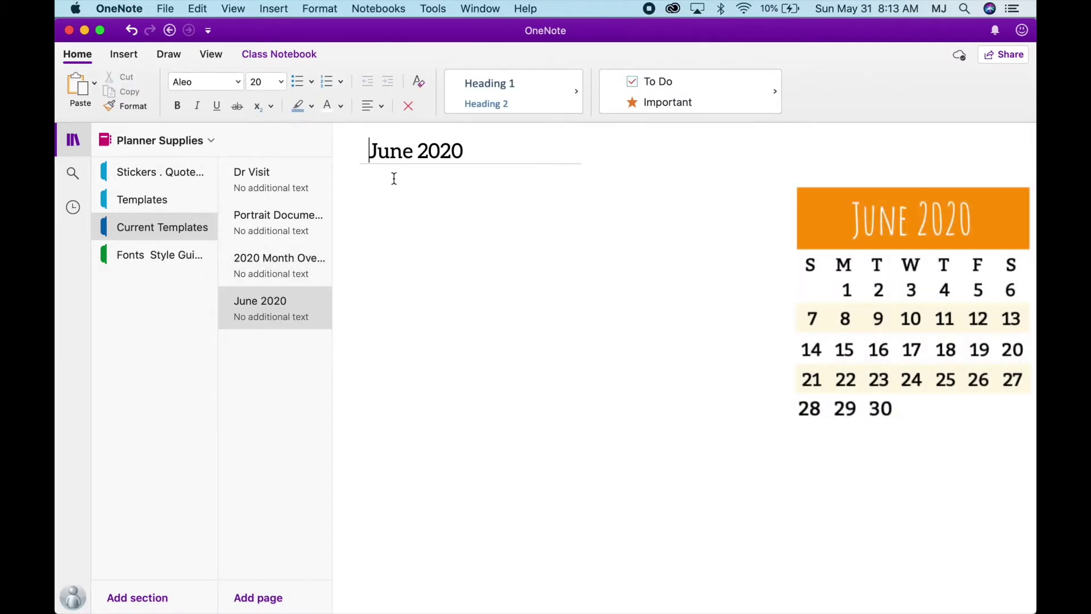
click(369, 193)
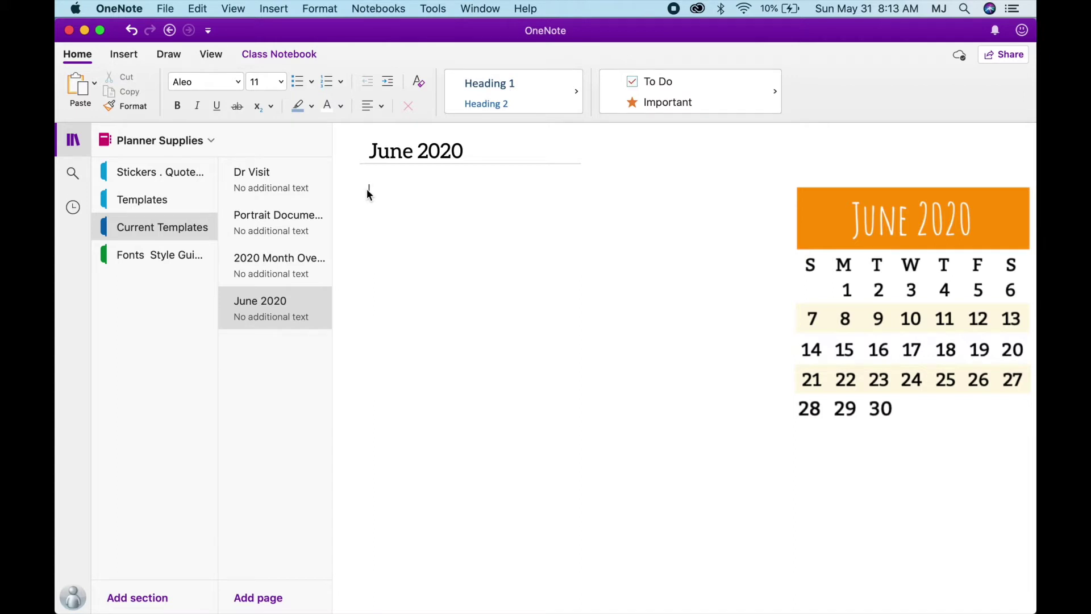
click(126, 56)
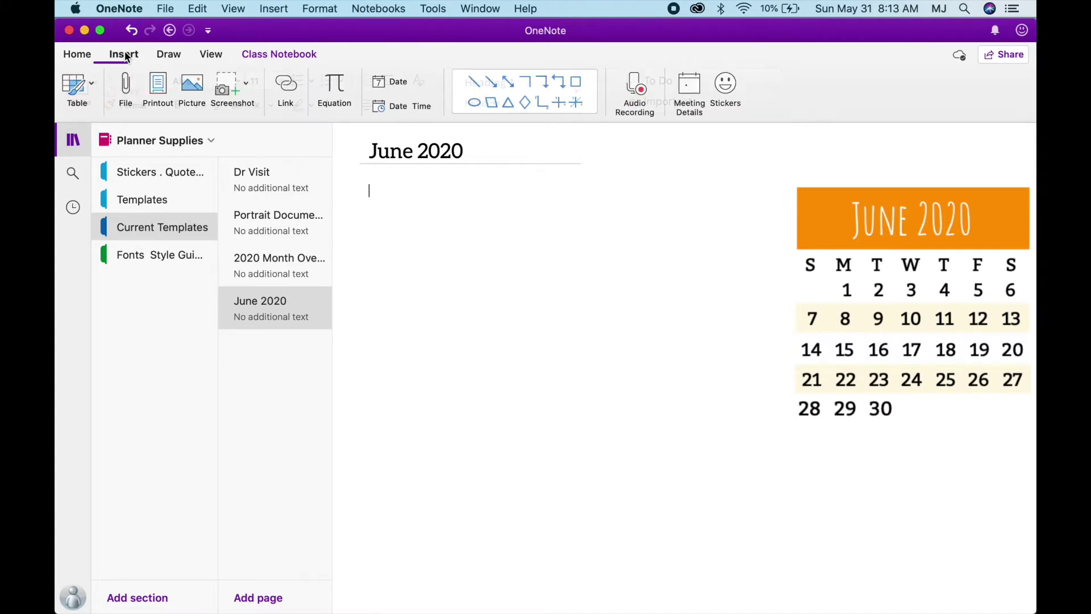
click(96, 88)
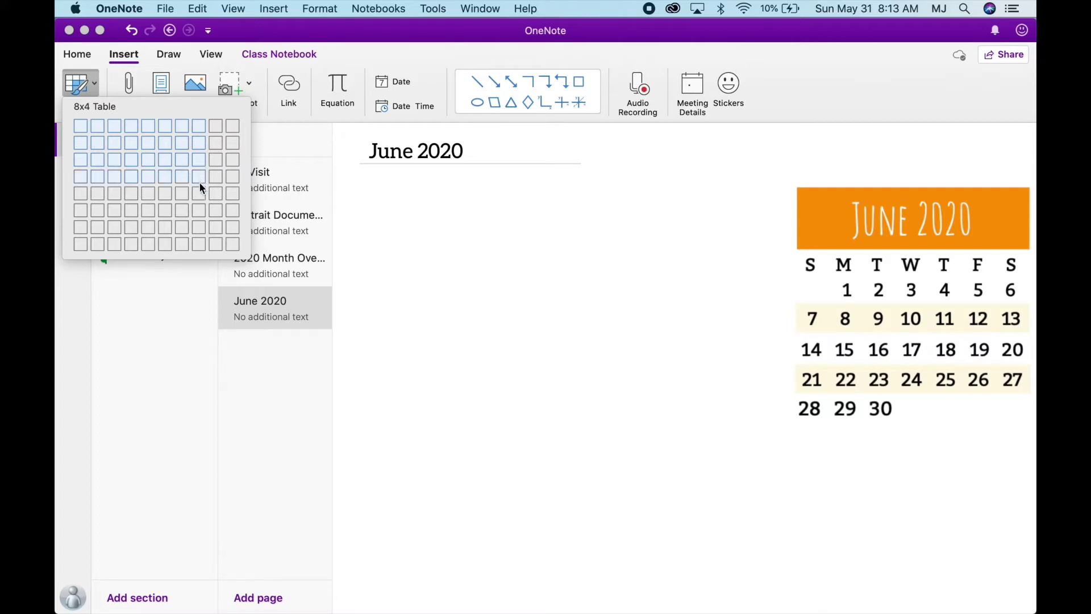
click(203, 244)
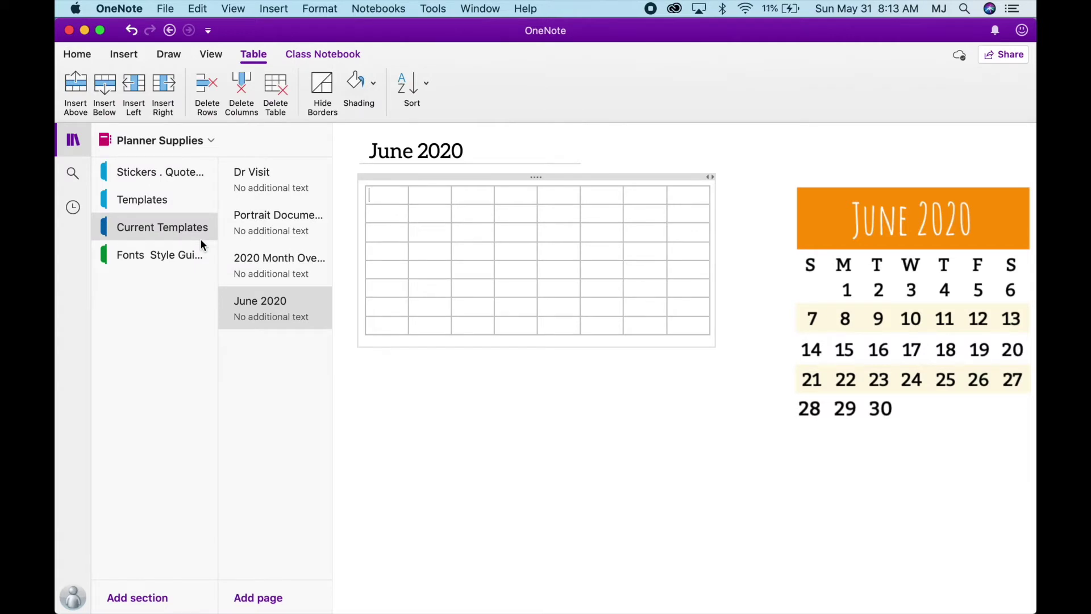
- Delete all the images of the June calendar standing to the right of the table
click(867, 409)
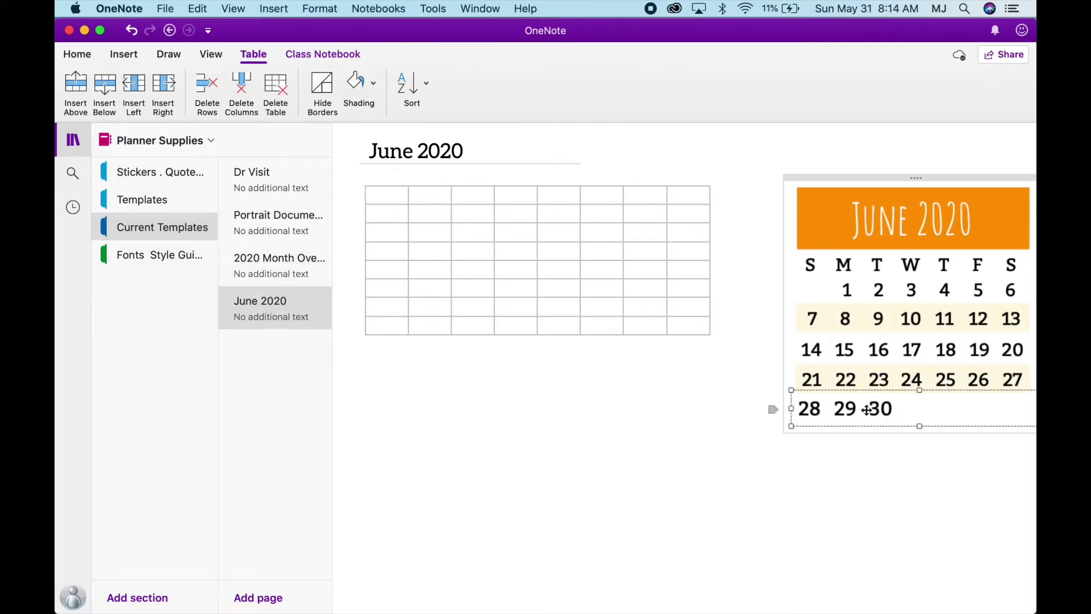
key(shift+Up)
key(shift+Up)
key(shift+Up)
key(shift+Up)
key(shift+Up)
key(shift+Up)
key(Delete)
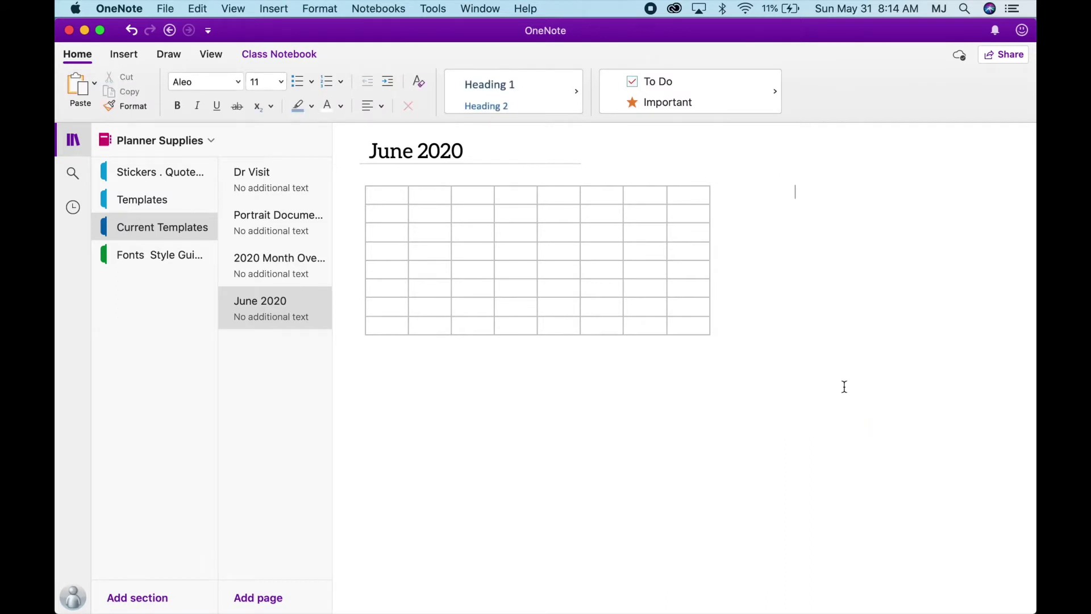
- Paste the copied June calendar into the third-row cell of the table's last column
click(704, 193)
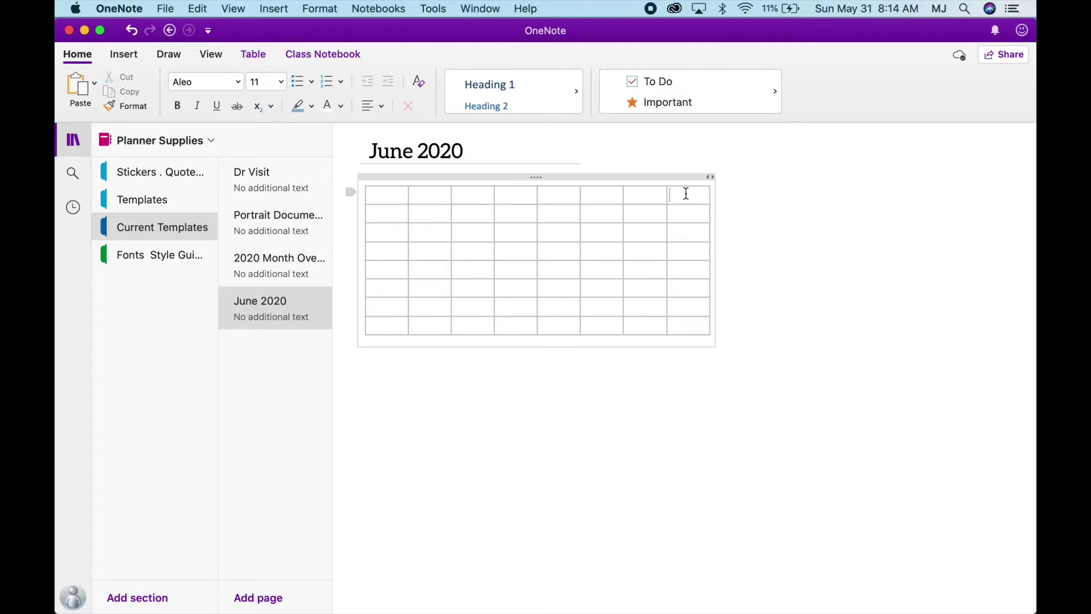
click(684, 218)
click(684, 230)
key(super+v)
click(819, 431)
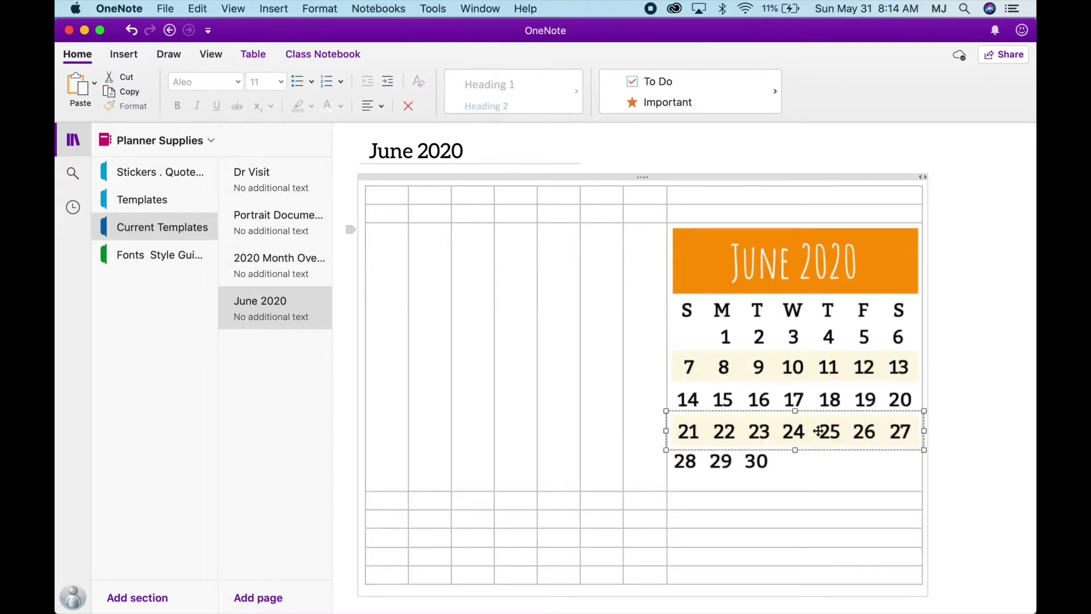
click(856, 290)
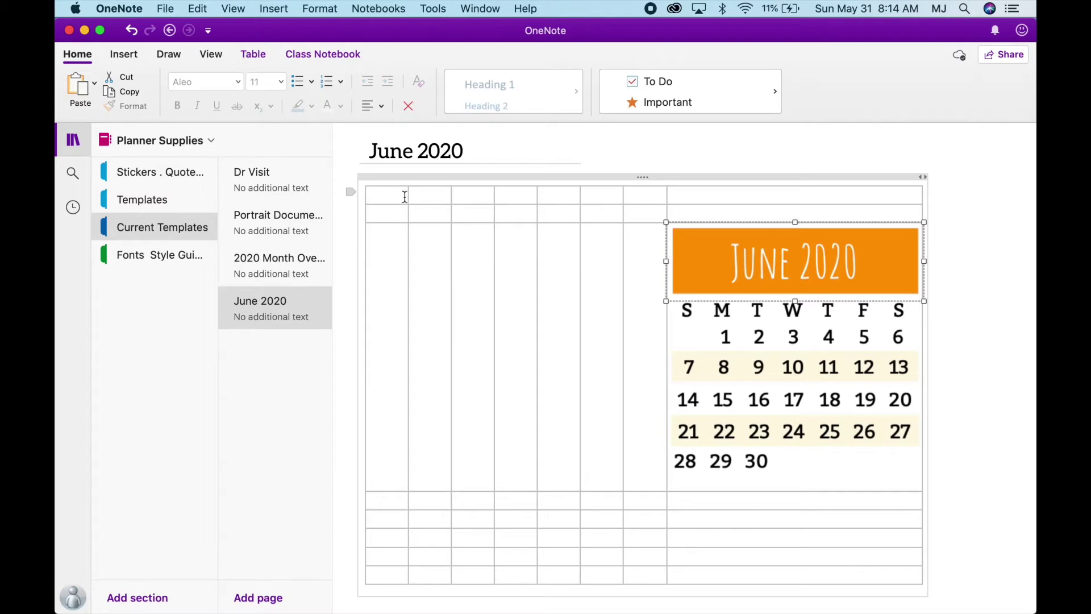
- Enter Sunday and Monday in the first two cells of the table's top row, widening both columns to fit
click(384, 196)
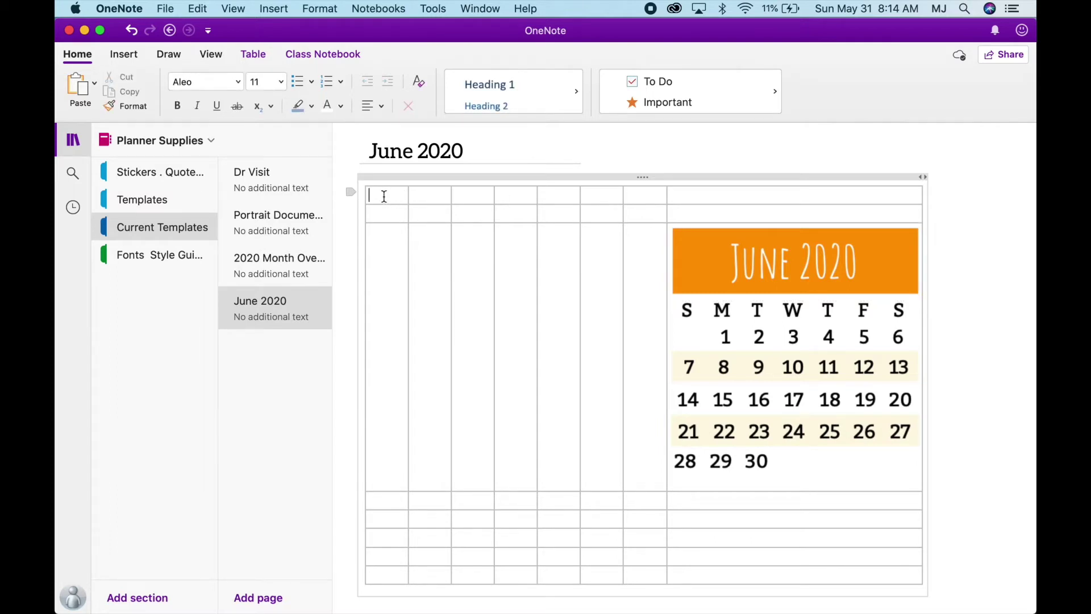
text(Sunday)
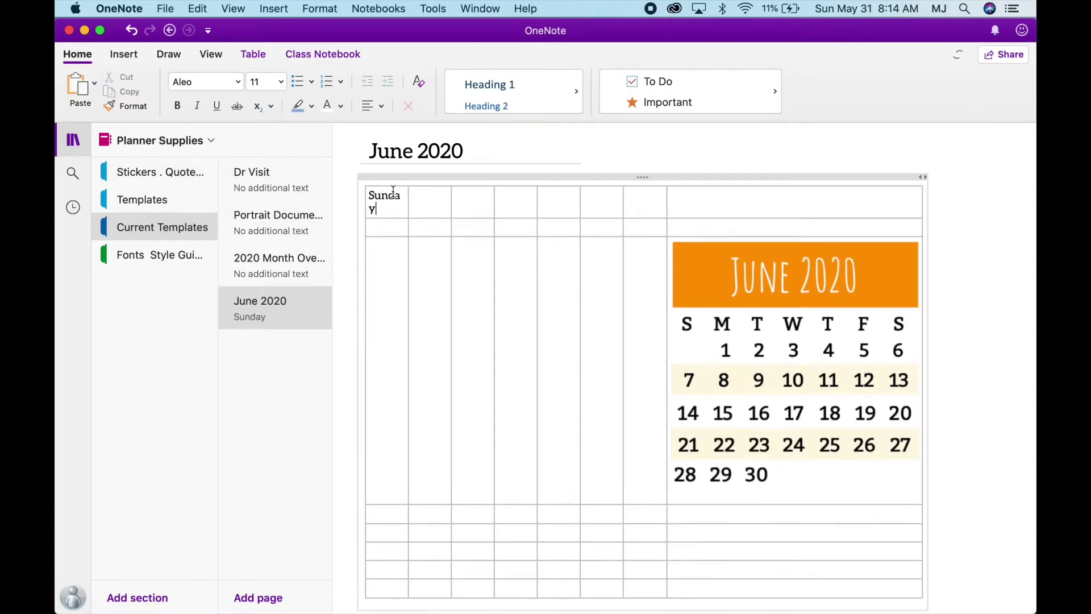
drag(409, 203, 421, 203)
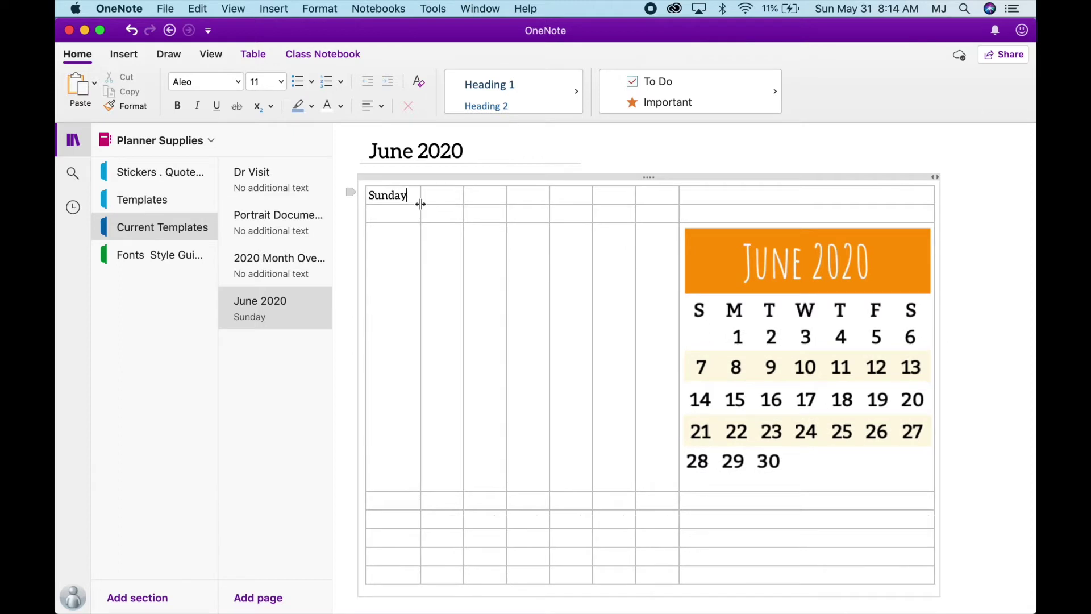
text(Monday)
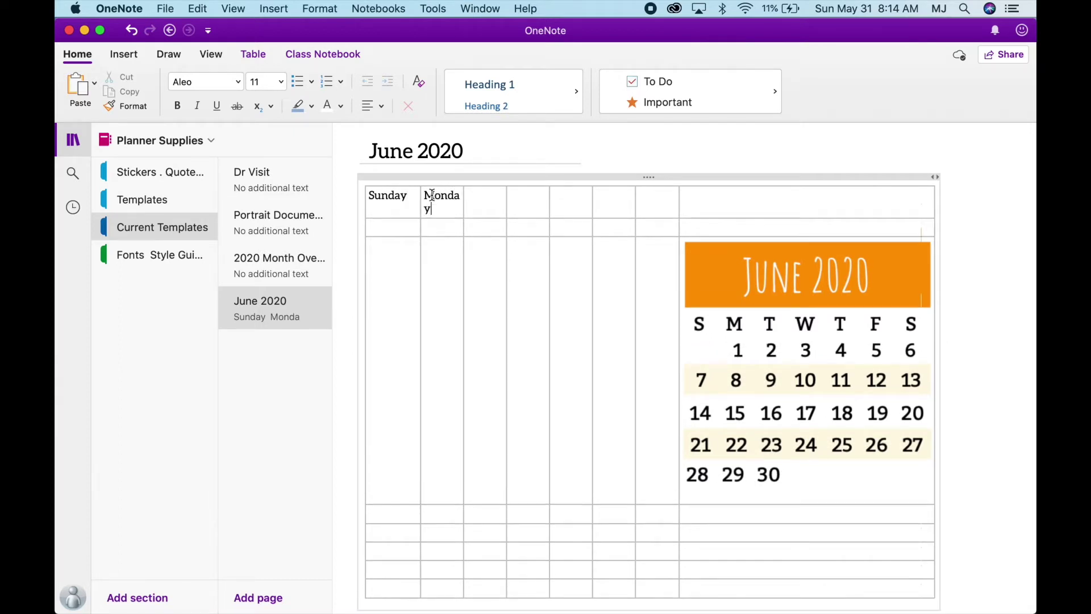
drag(464, 203, 471, 202)
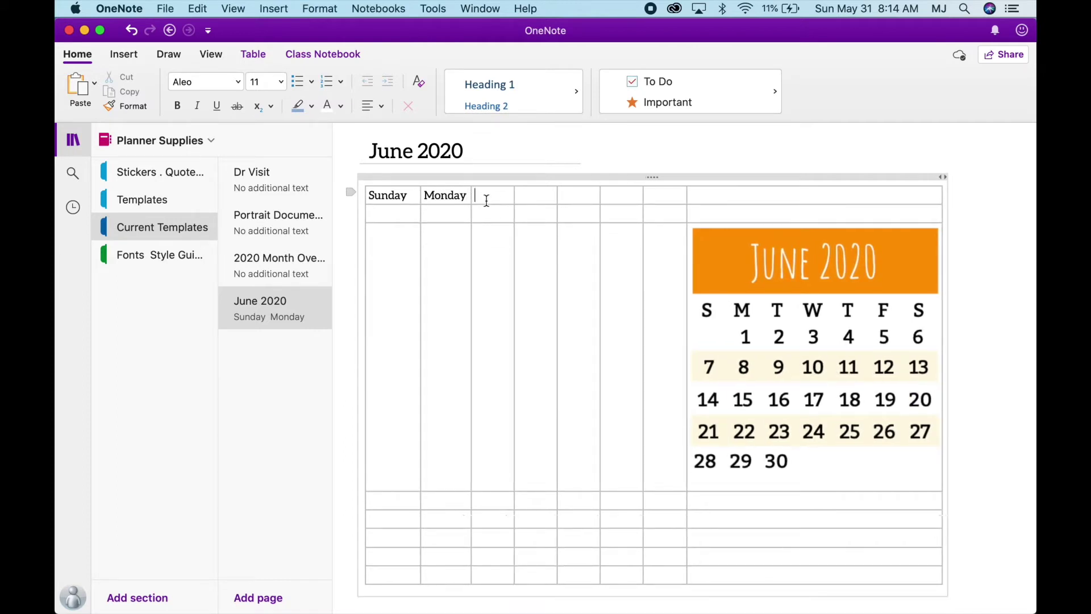
- Enter Tuesday and Wednesday in the next two top-row cells, widen both columns to fit, and hide the notebook navigation
text(Tuesday)
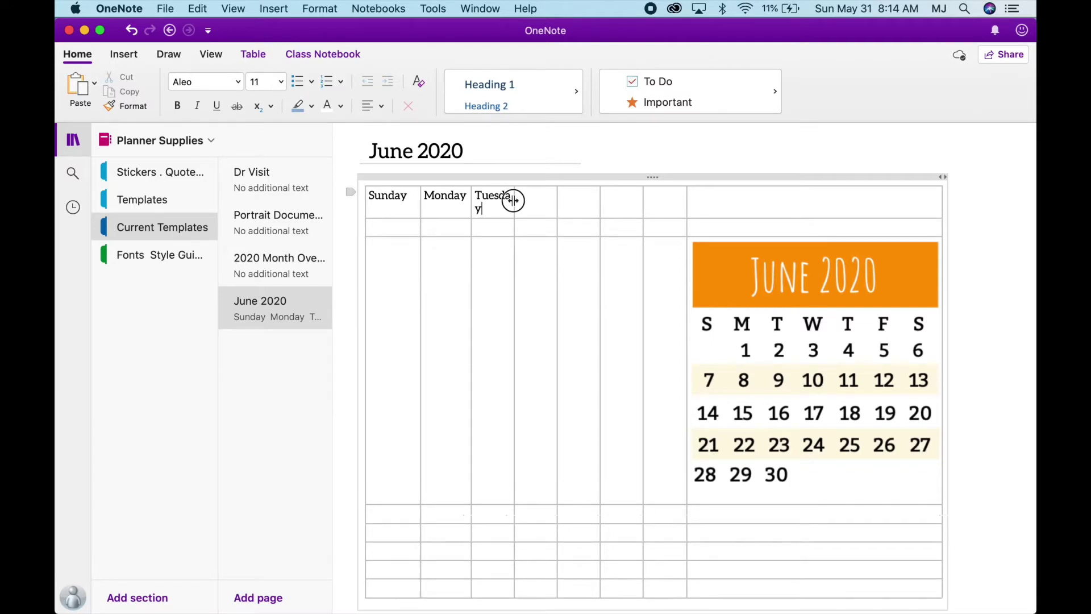
drag(515, 201, 522, 201)
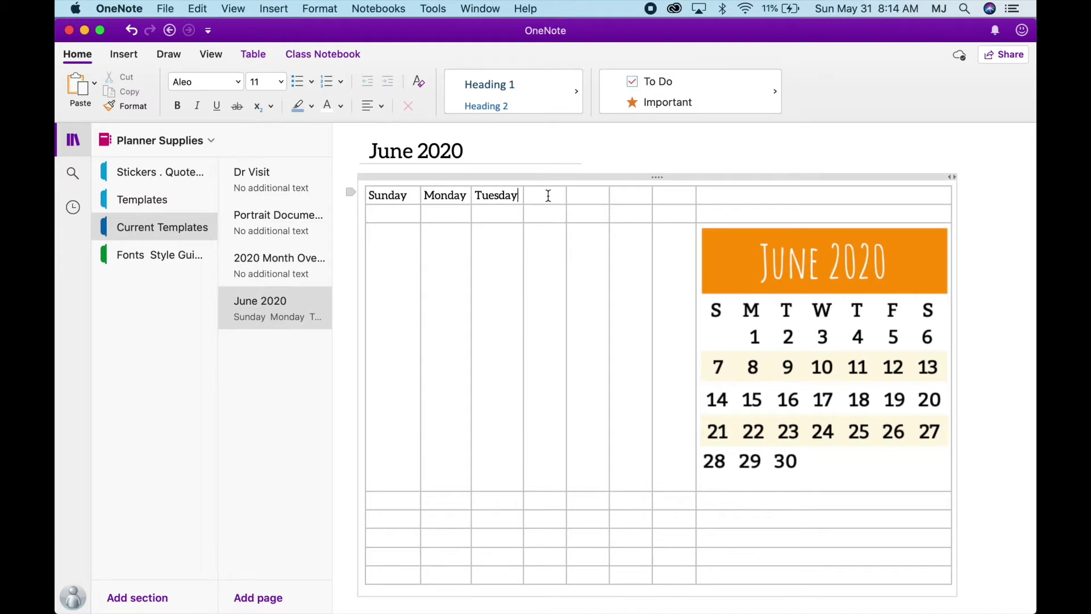
text(Wednes)
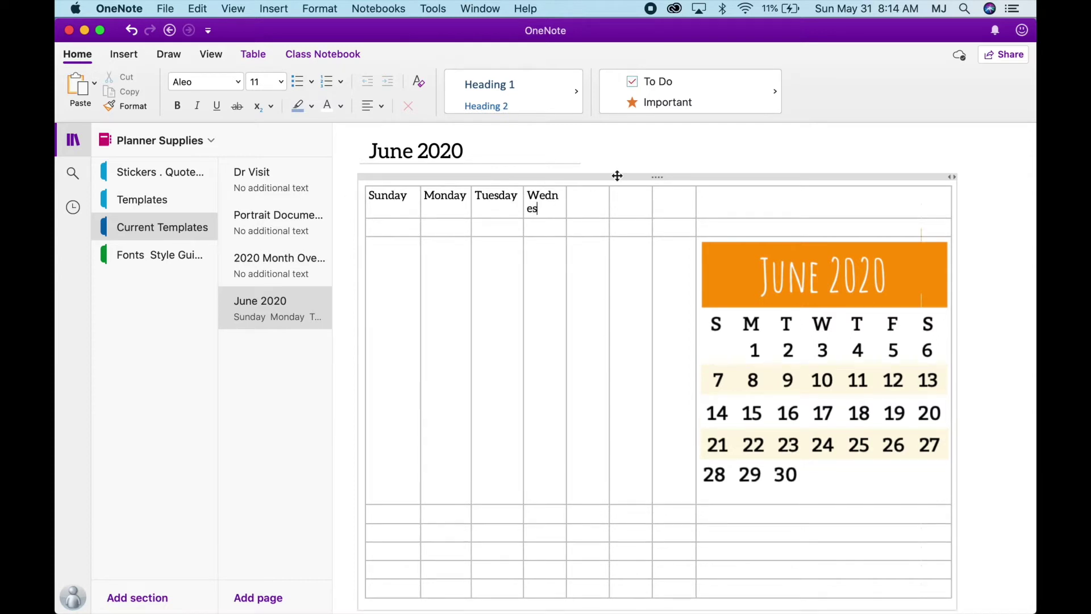
text(day)
drag(567, 195, 609, 202)
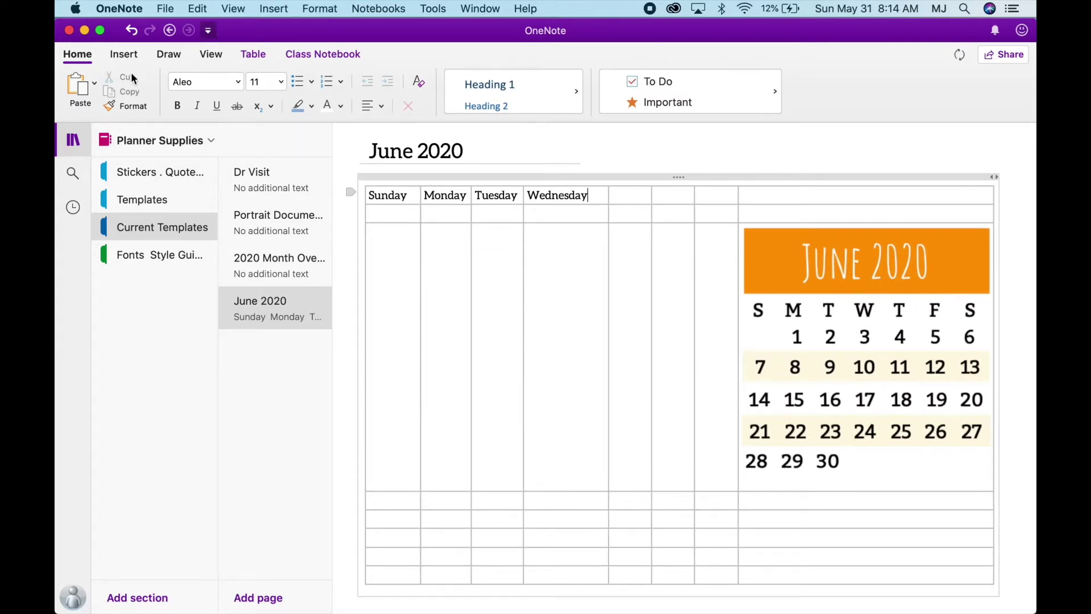
click(67, 139)
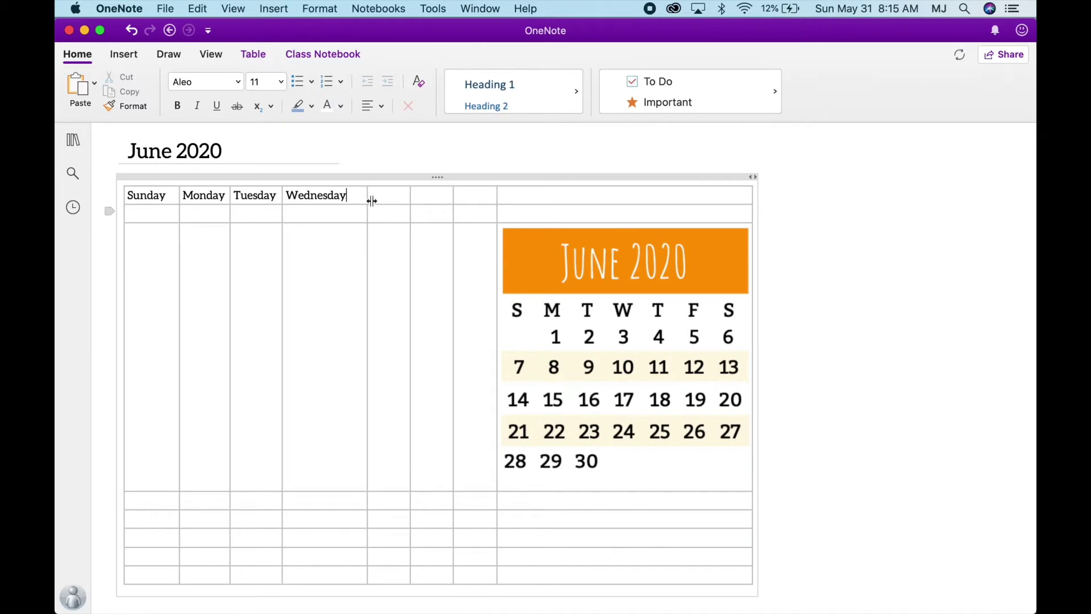
- Enter Thursday, Friday and Saturday in the next three top-row cells, widening the Thursday and Saturday columns to fit
click(366, 197)
click(380, 197)
text(Thursday)
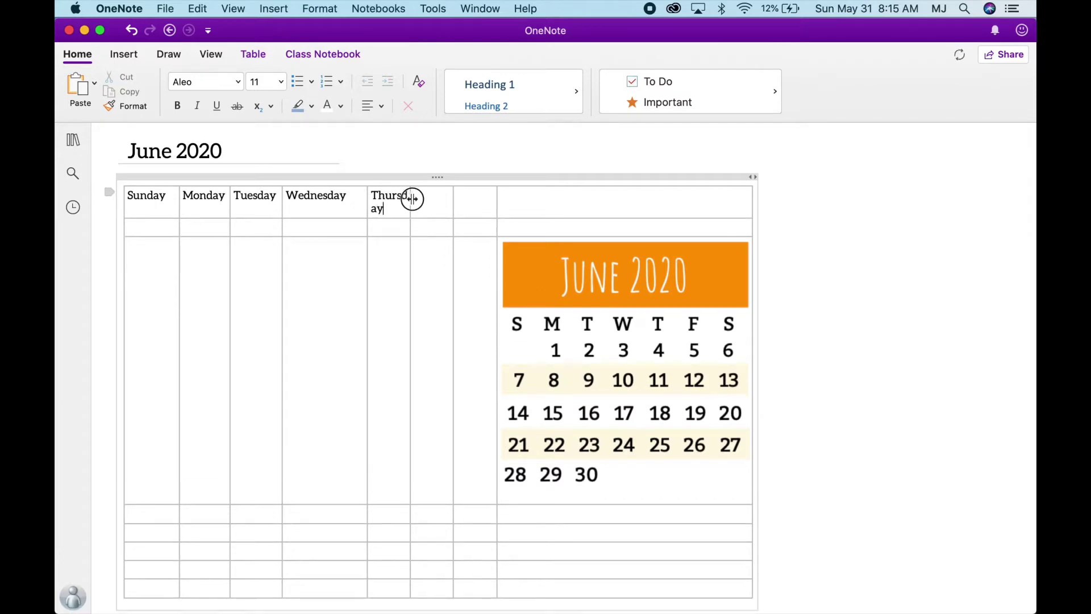
drag(410, 197, 434, 200)
text(Friday)
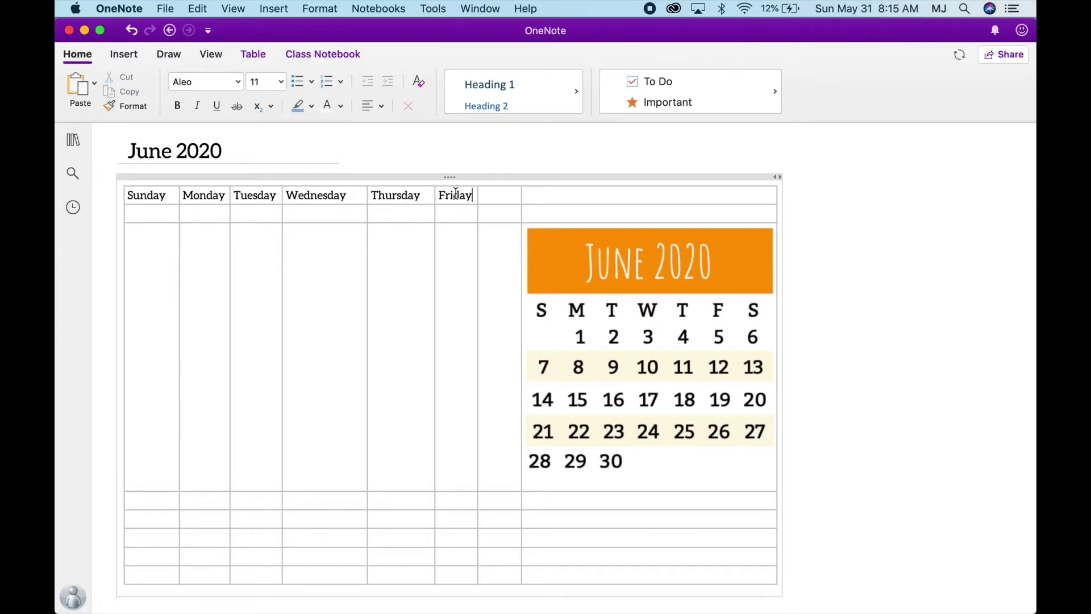
key(Tab)
text(Saturday)
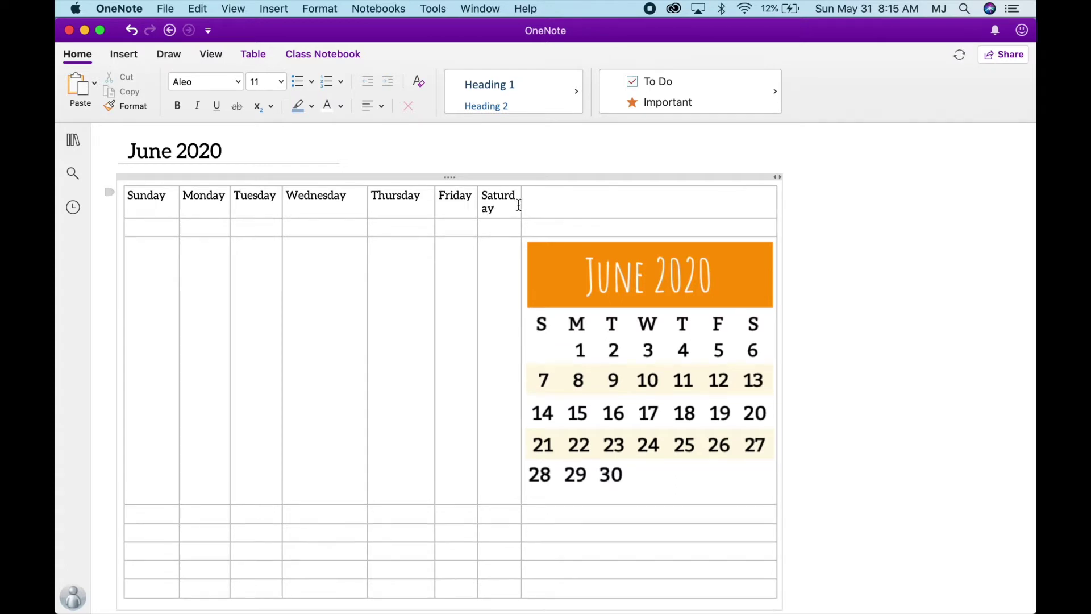
drag(521, 205, 532, 204)
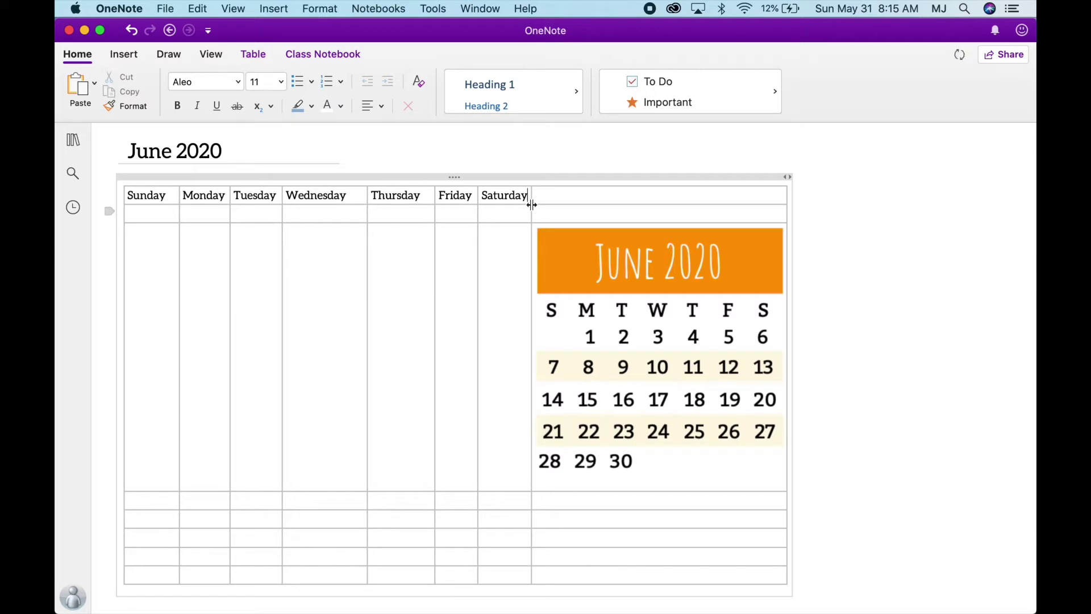
- Number the second-row cells 1 to 6 under Monday through Saturday
click(157, 215)
key(Down)
text(1	2	3	4	5	6)
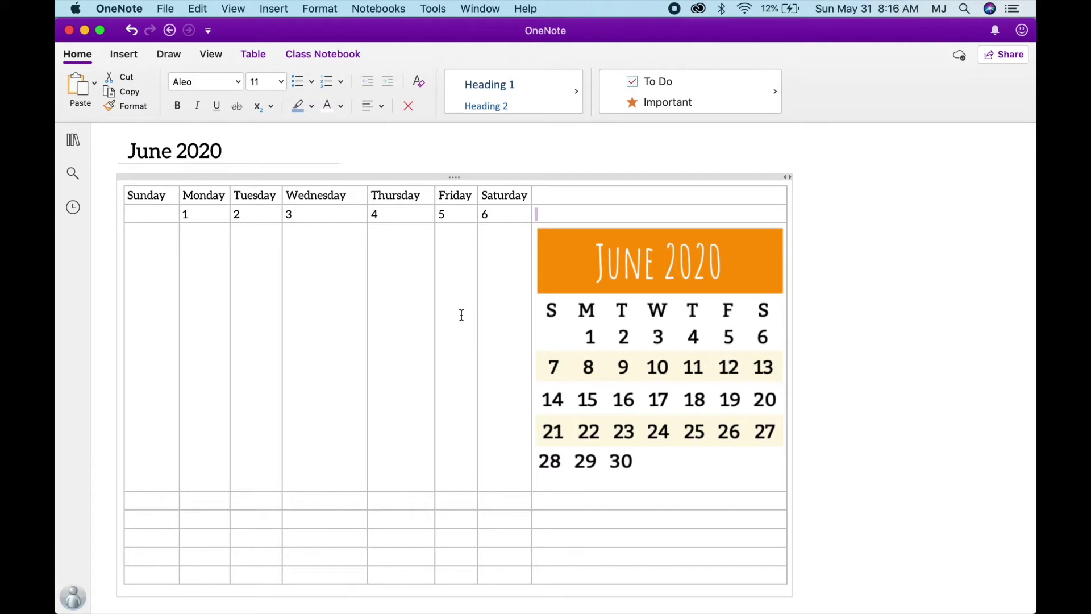
- Enter the dates 7 to 30 week by week below the first week, leaving an empty row after each week's numbers
click(144, 501)
text(7	8	9	10	11	12	13)
click(149, 531)
text(14	15	16	17	18	19	20)
click(149, 530)
text(21	22	23	24	25	26	27		28	29	30)
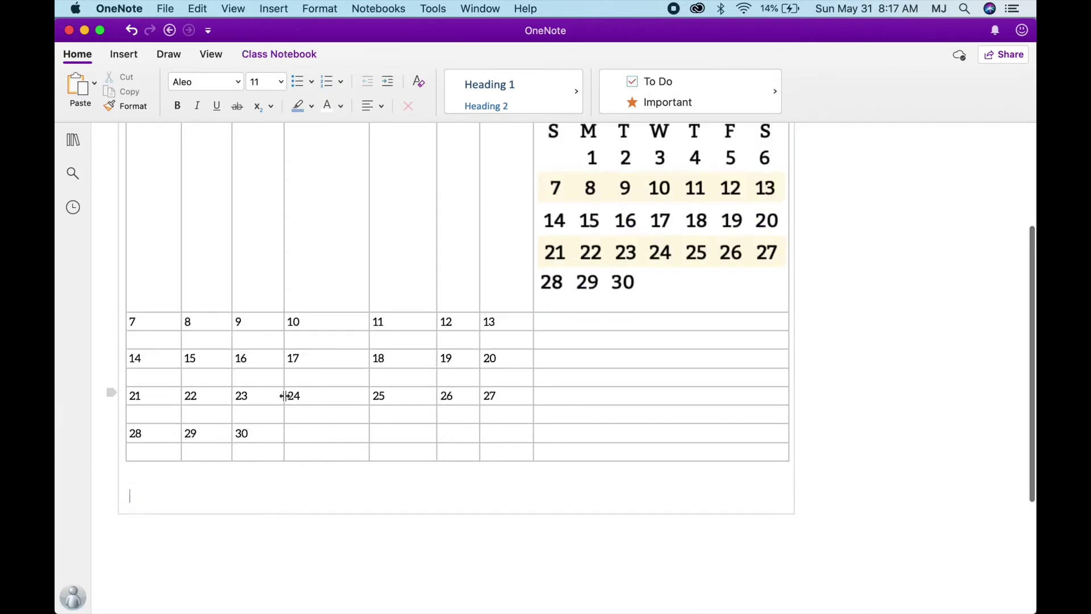
scroll(285, 397, up, 5)
scroll(286, 396, down, 4)
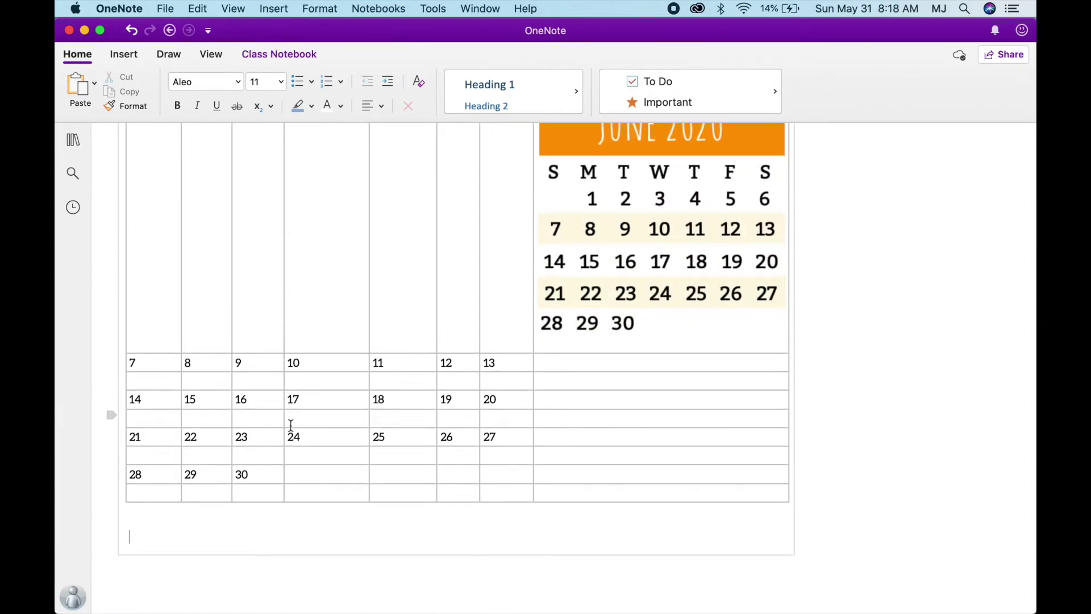
scroll(292, 343, up, 3)
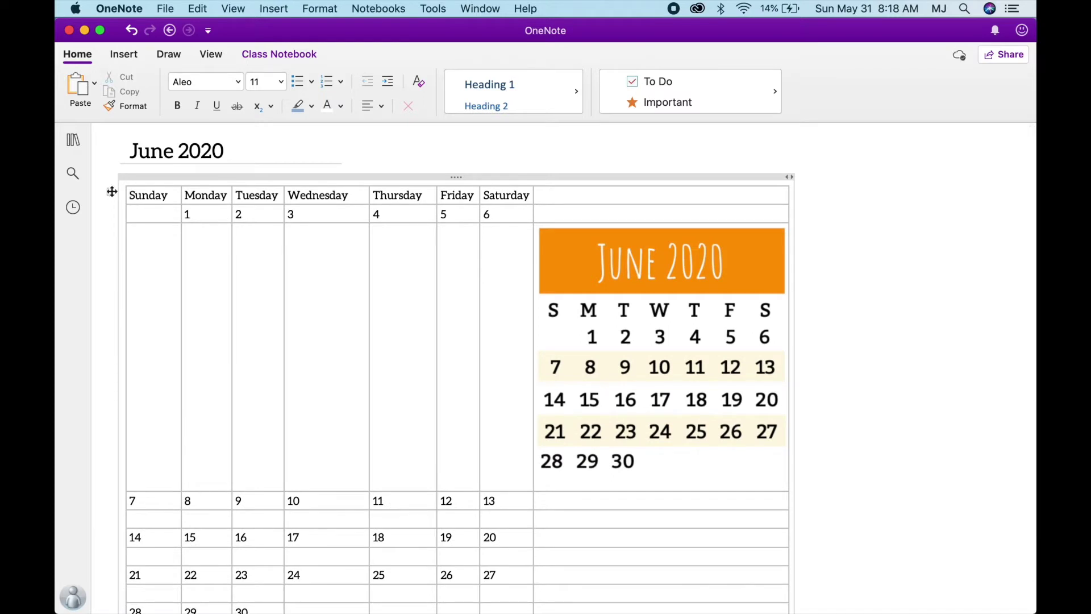
- Shrink the calendar's June 2020 banner, weekday letters and 1–6 row images to a matching small width
click(657, 241)
drag(795, 301, 624, 254)
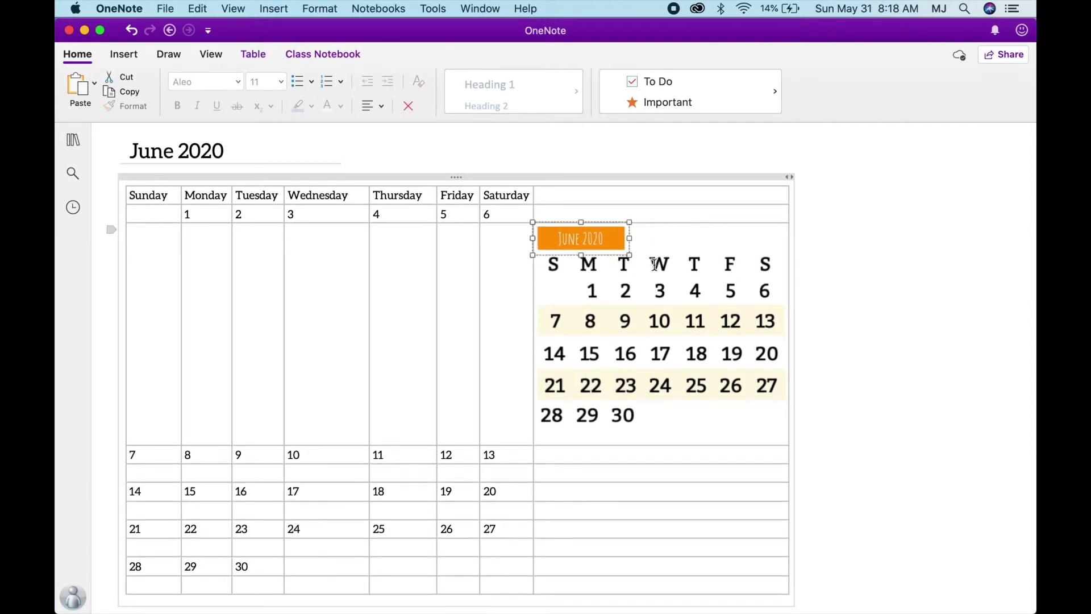
click(658, 265)
drag(796, 275, 636, 261)
click(708, 279)
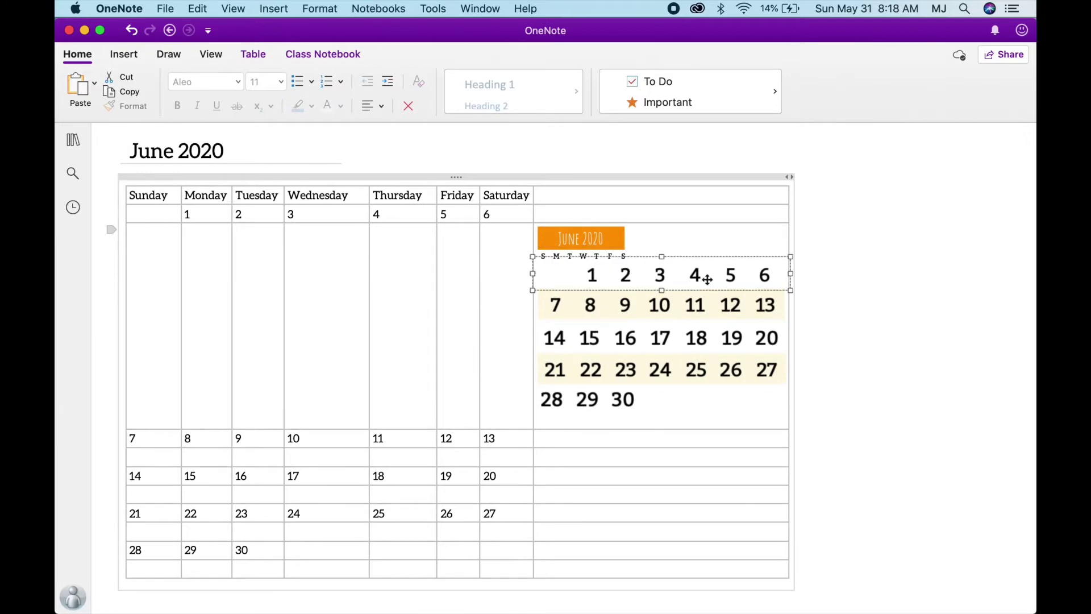
drag(791, 291, 608, 273)
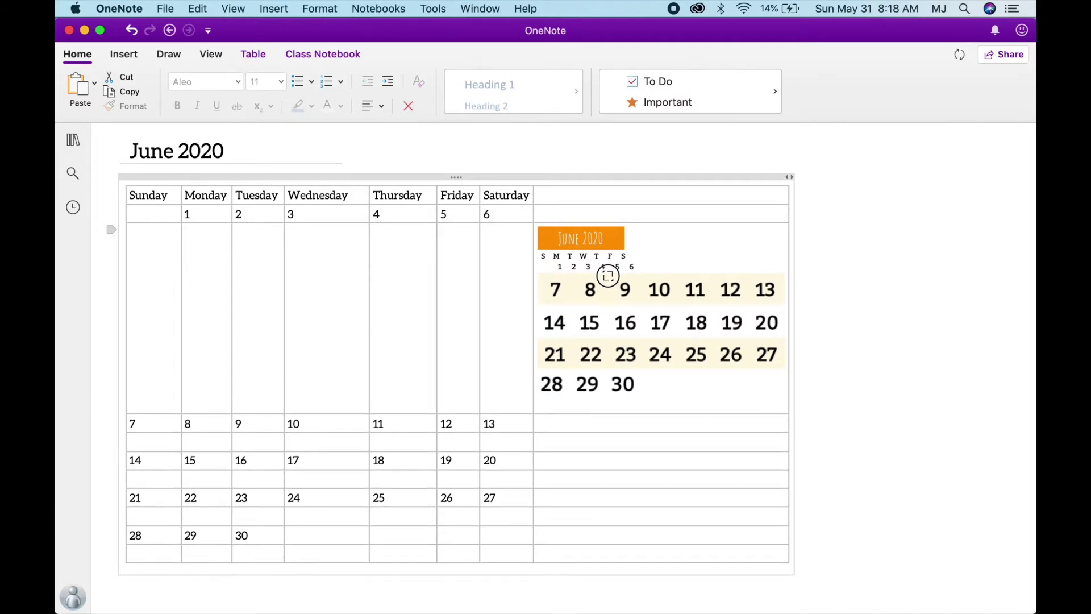
drag(606, 276, 608, 275)
- Shrink the calendar's four remaining week images, from 7–13 through 28–30, to match the small rows above
click(685, 290)
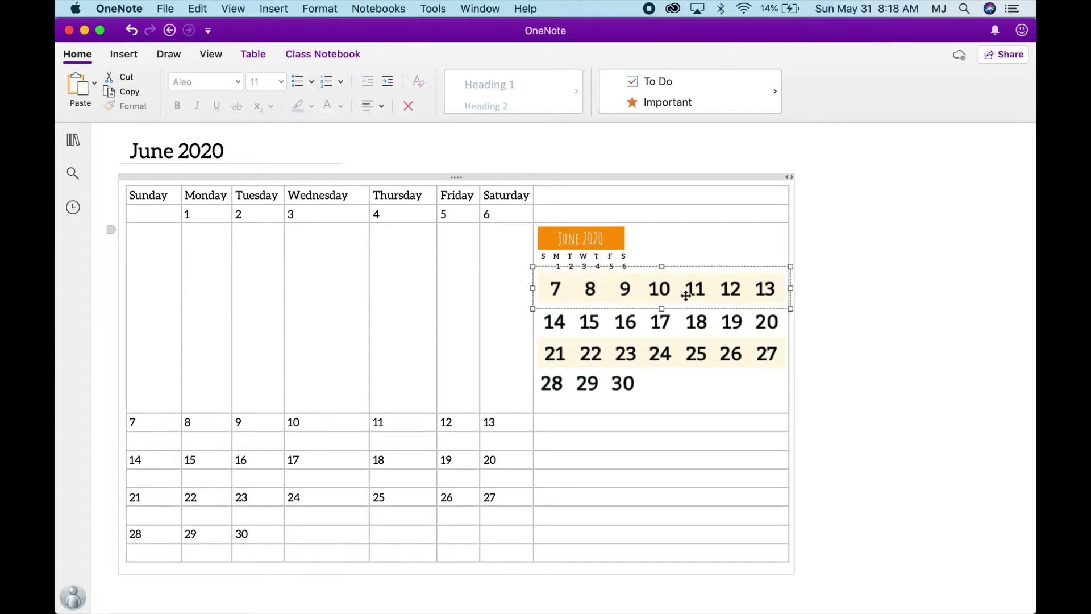
drag(792, 310, 631, 282)
click(669, 301)
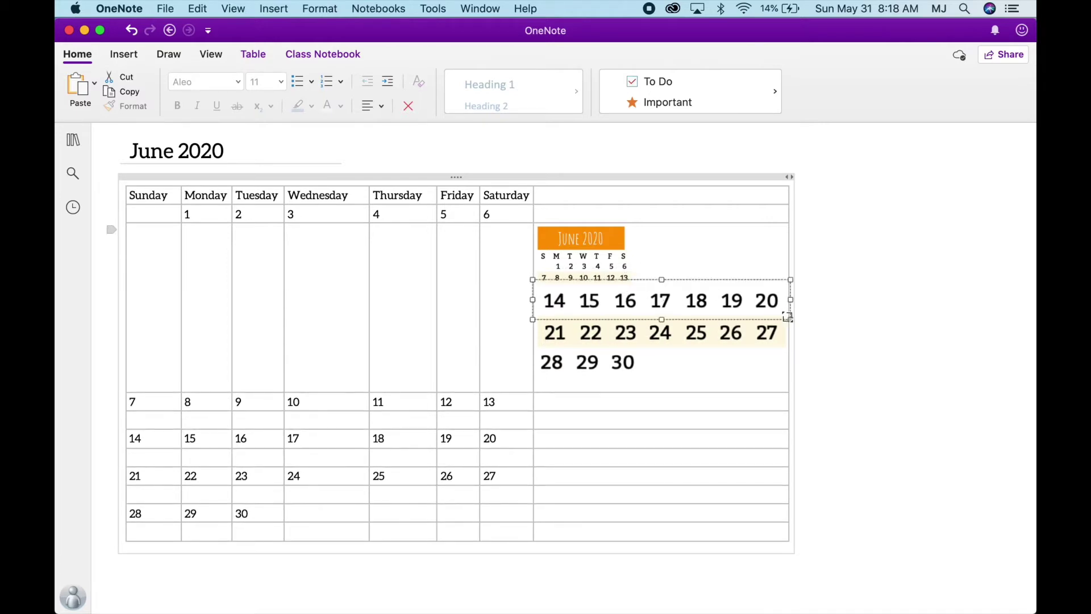
drag(791, 320, 649, 280)
drag(645, 276, 636, 275)
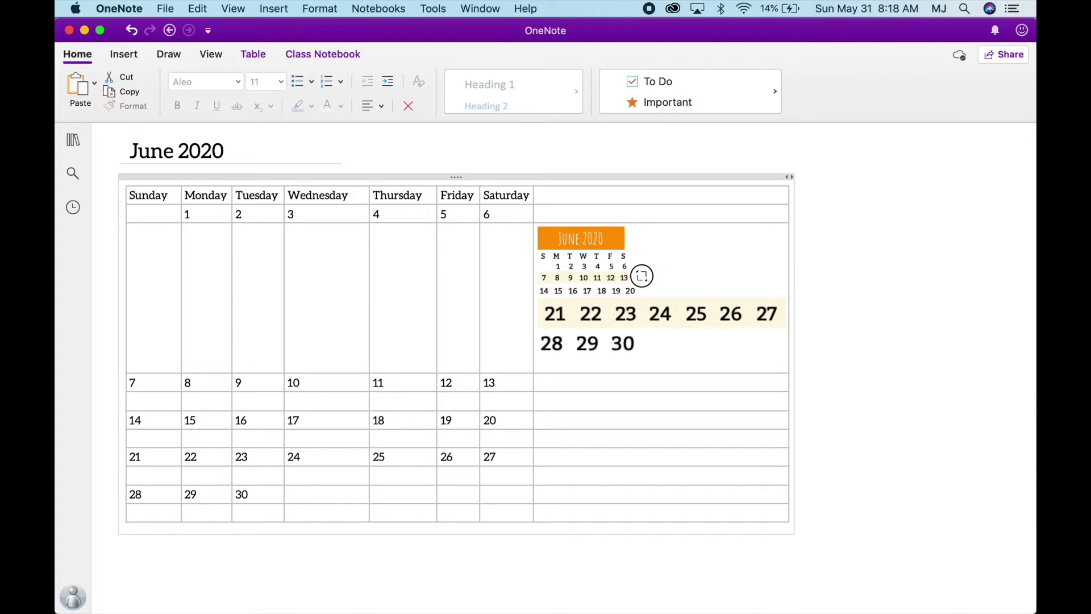
click(679, 307)
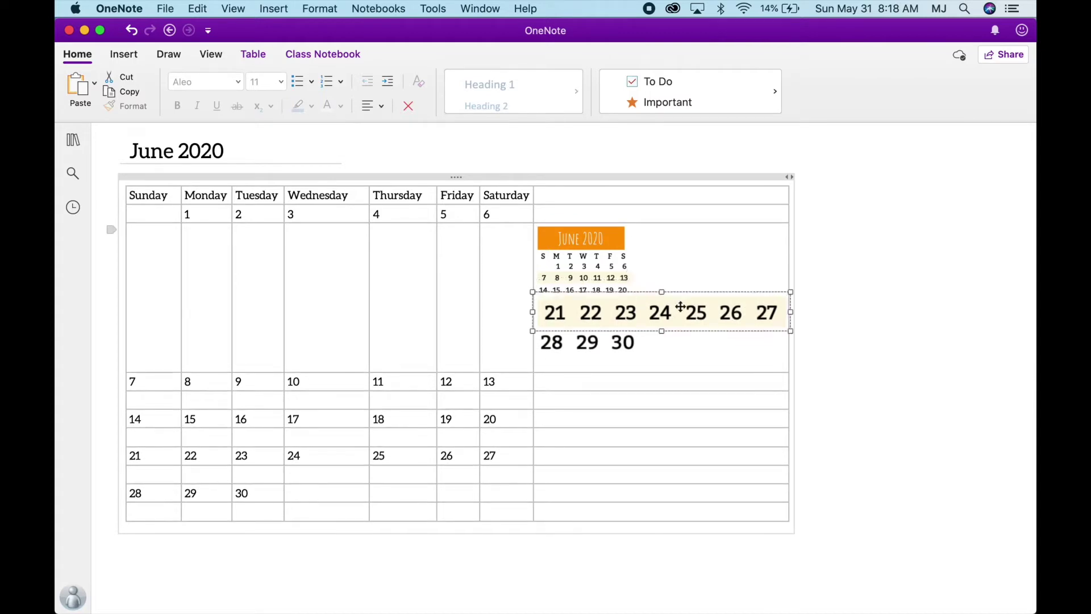
drag(790, 331, 635, 308)
click(624, 317)
drag(788, 338, 637, 314)
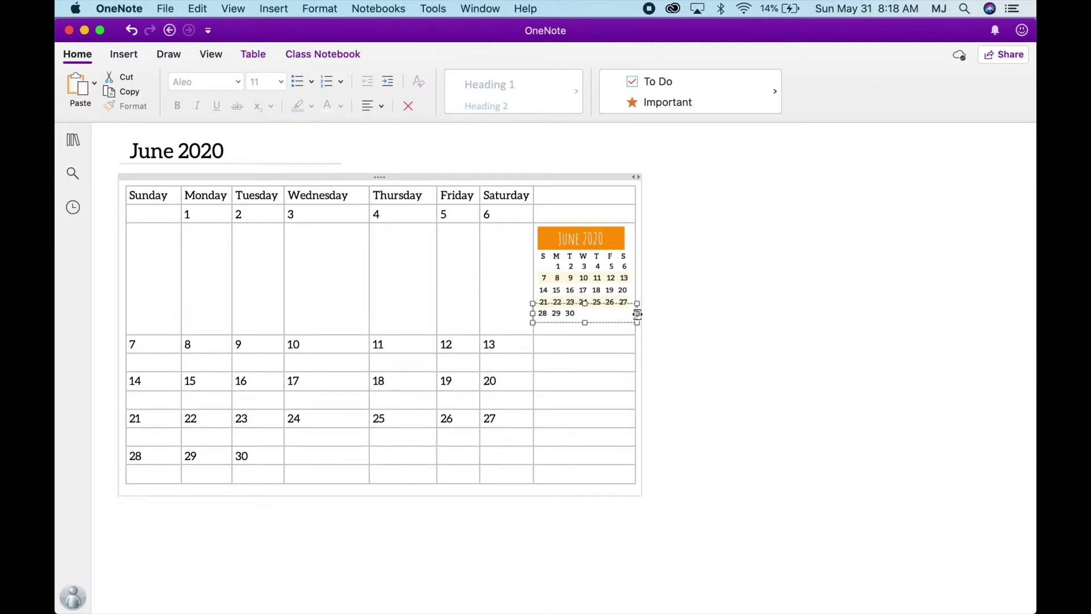
- Fine-tune the size of the calendar's 7–13 row image so its numbers line up with the neighbouring rows
click(614, 280)
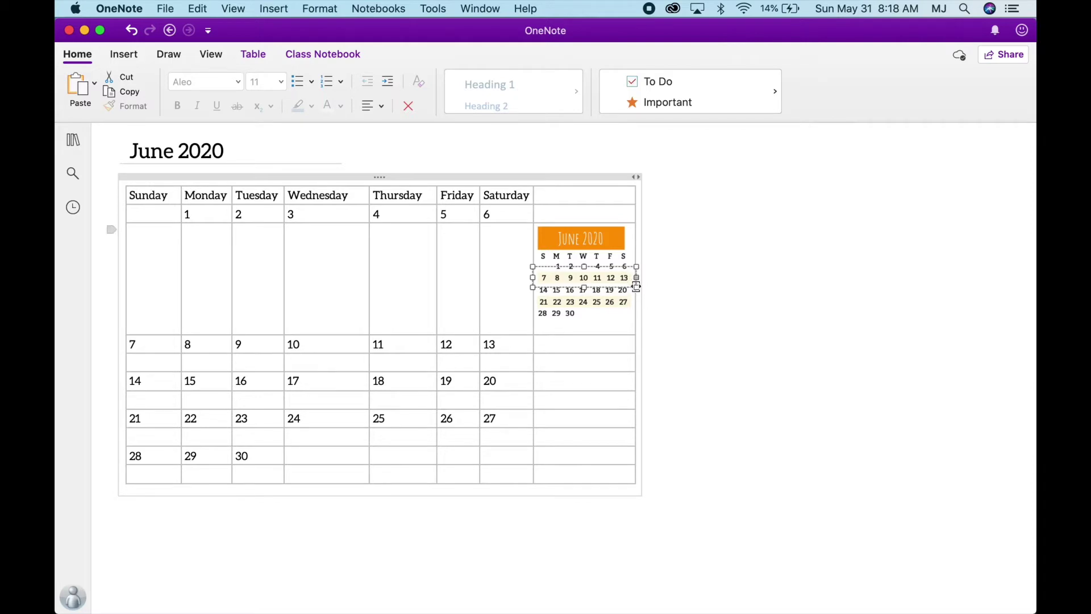
drag(636, 292, 636, 287)
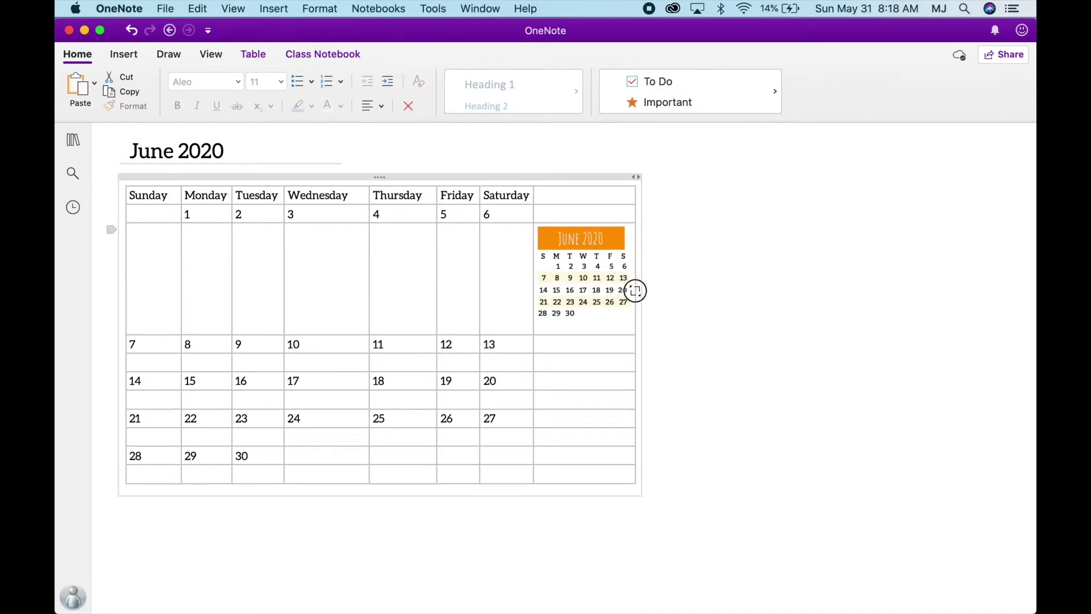
click(682, 319)
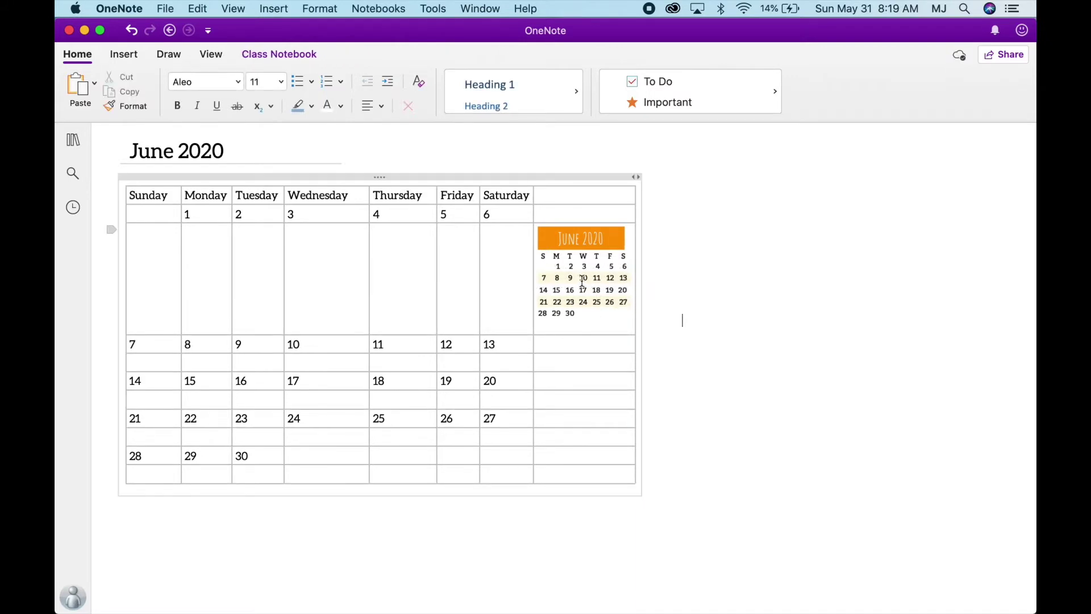
drag(590, 314, 587, 293)
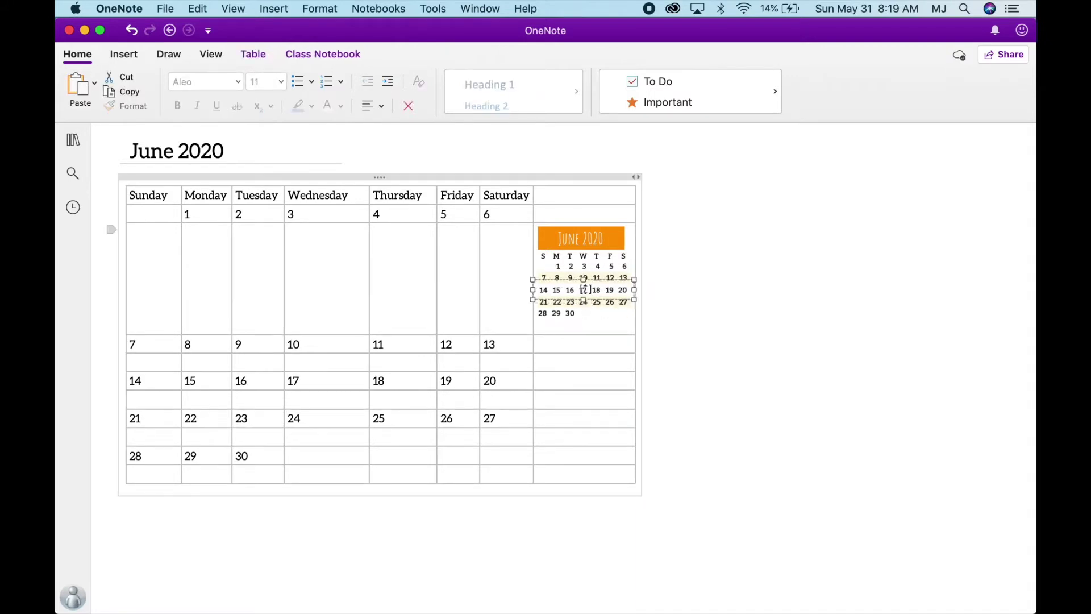
click(673, 258)
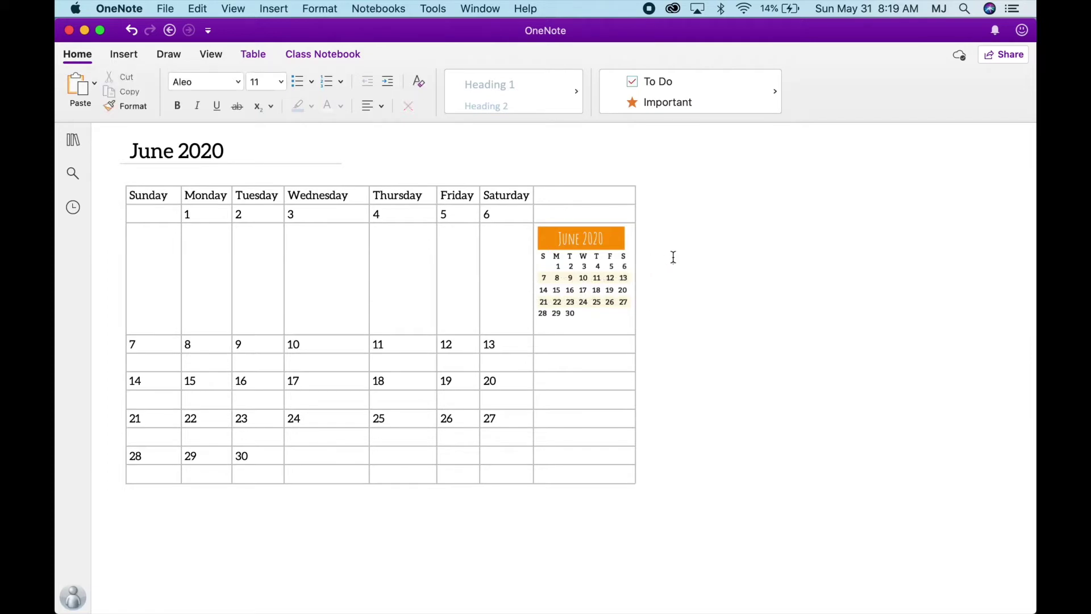
- Widen the June 2020 banner slightly to match the calendar rows and delete the blank line beneath the calendar
click(625, 254)
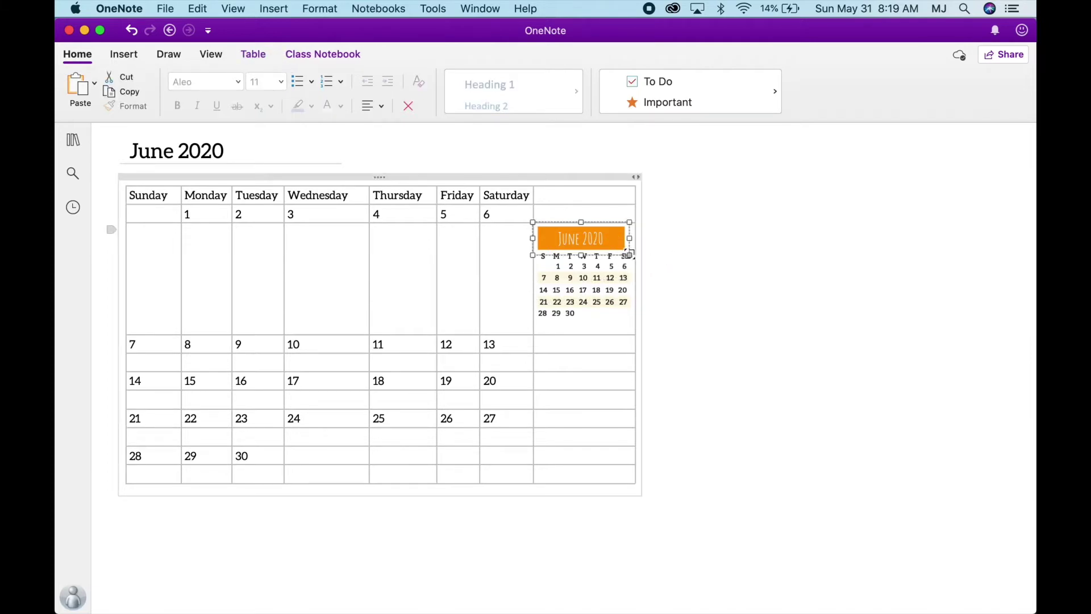
mouse_move(629, 255)
mouse_down()
mouse_move(638, 260)
mouse_move(621, 256)
mouse_up()
click(619, 256)
click(546, 329)
key(BackSpace)
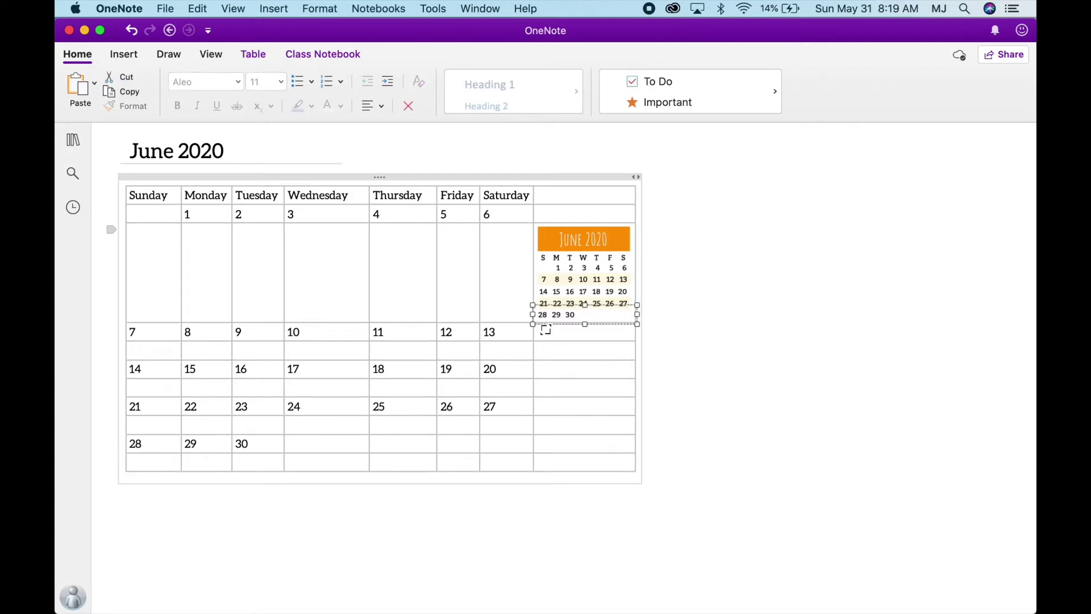
click(841, 304)
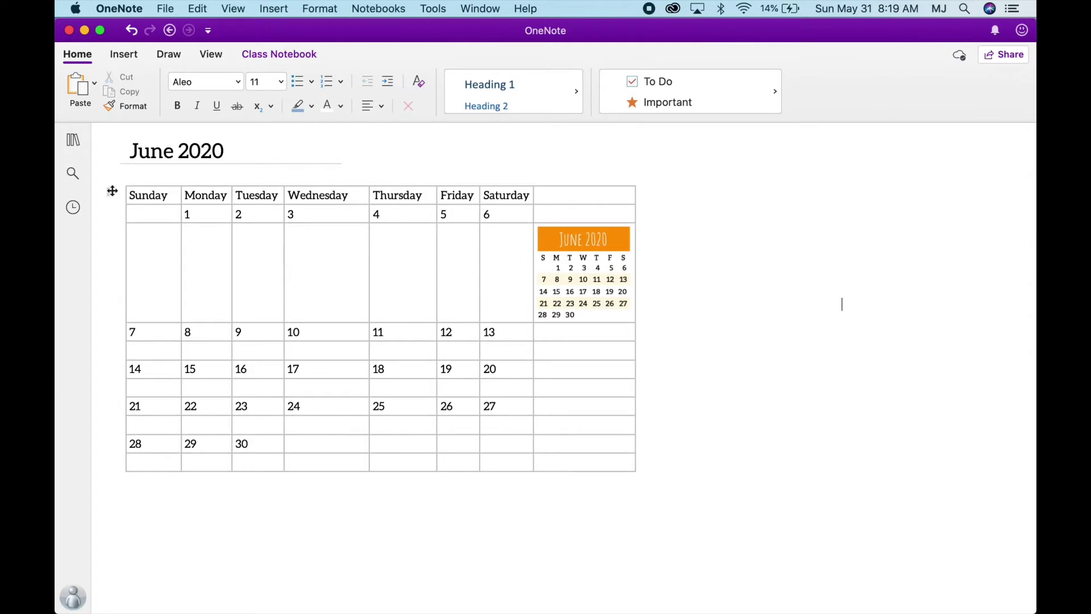
- Center the weekday headings in the table's top row
click(111, 191)
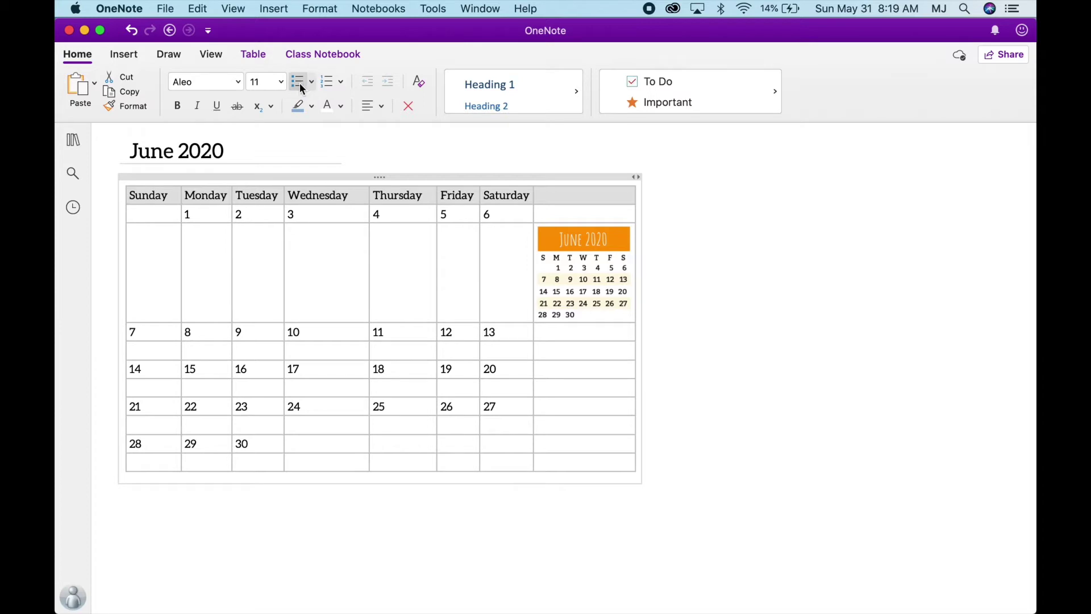
click(370, 113)
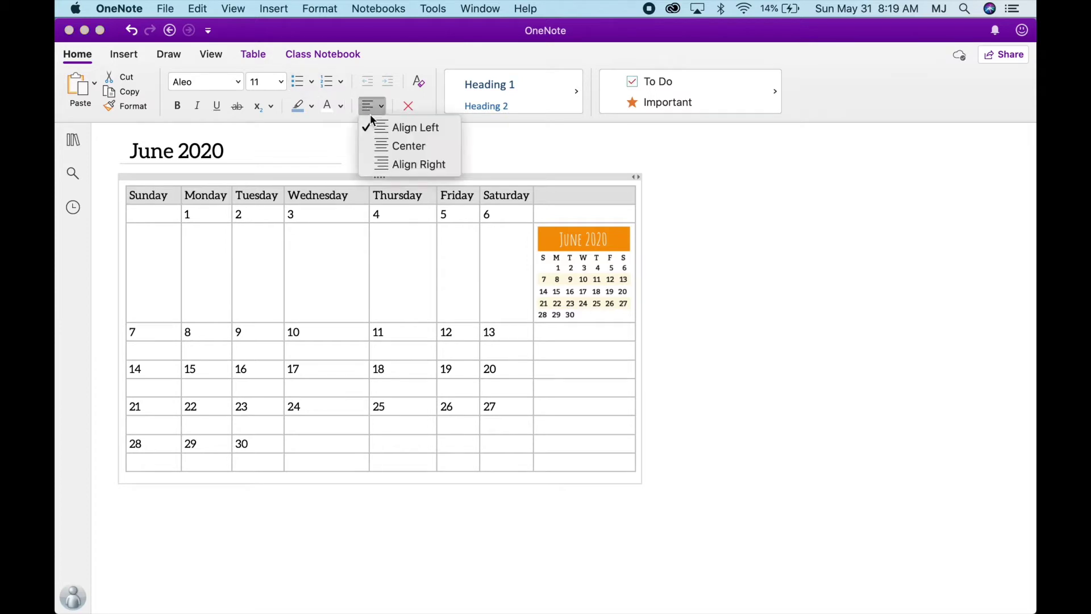
click(383, 143)
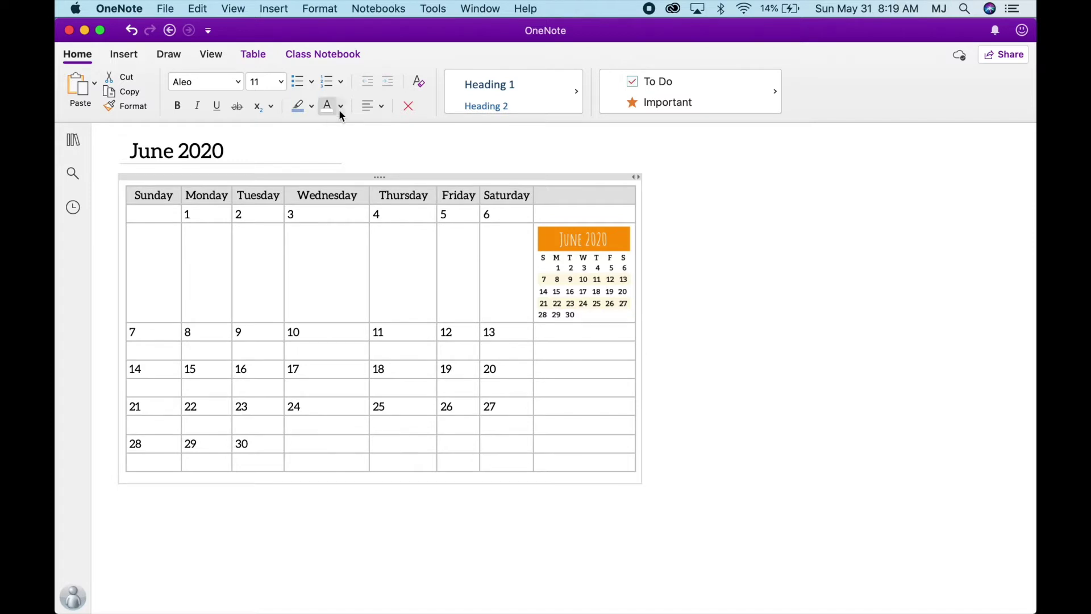
- Shade the table's weekday heading row with the gold standard color
click(239, 55)
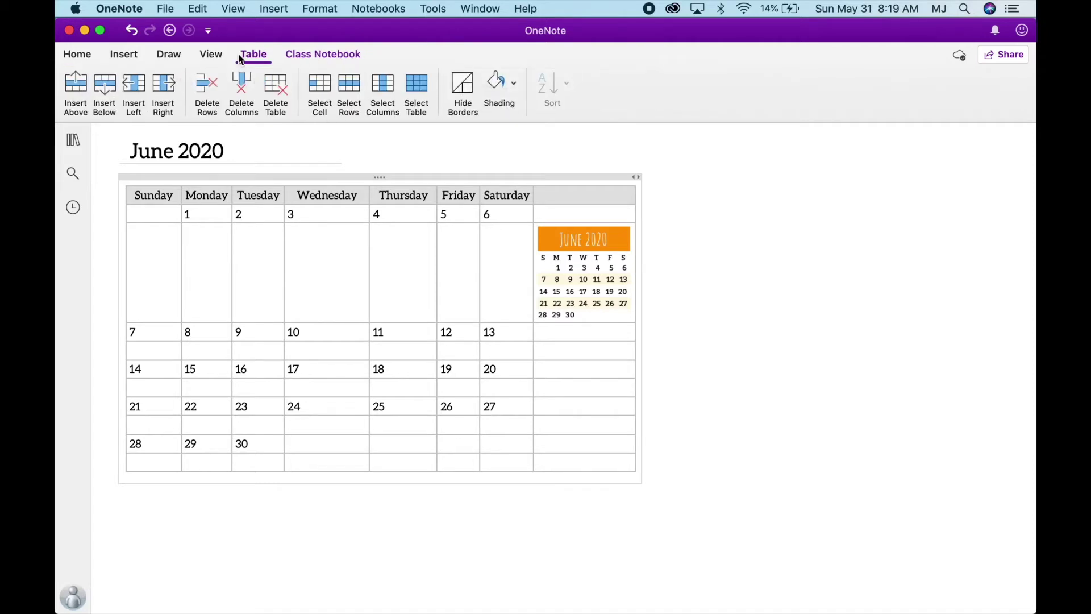
click(510, 94)
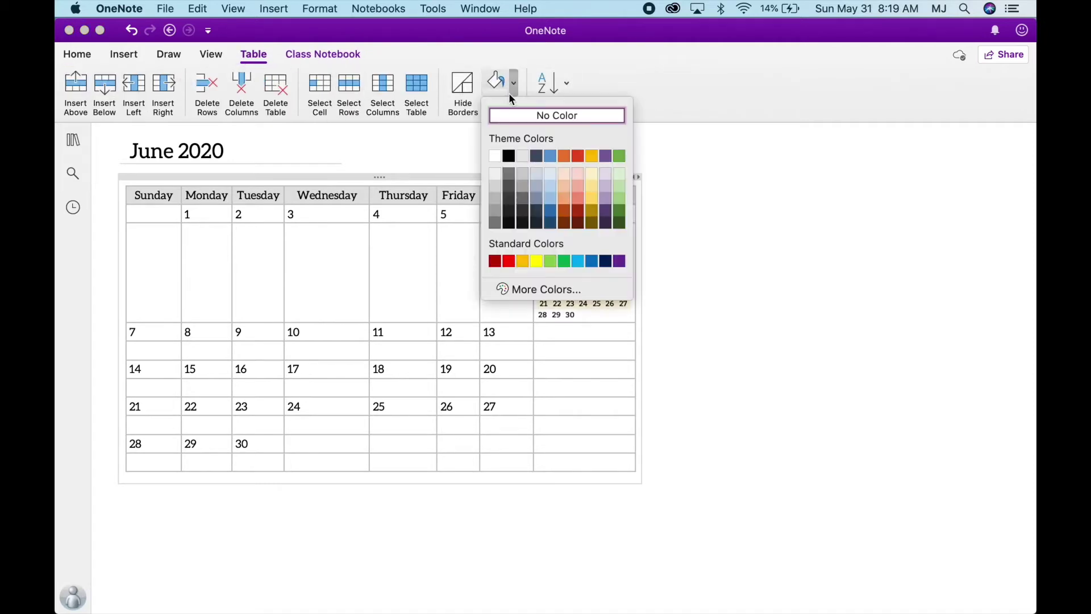
click(523, 261)
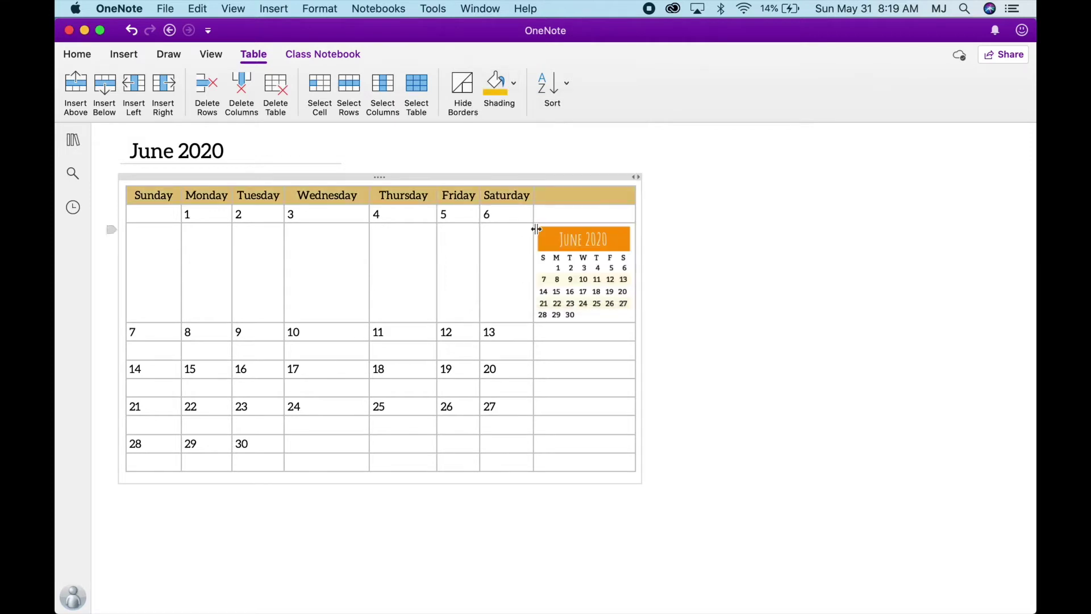
- Shade the weekday heading row with a custom orange sampled from the calendar's June 2020 banner
click(113, 194)
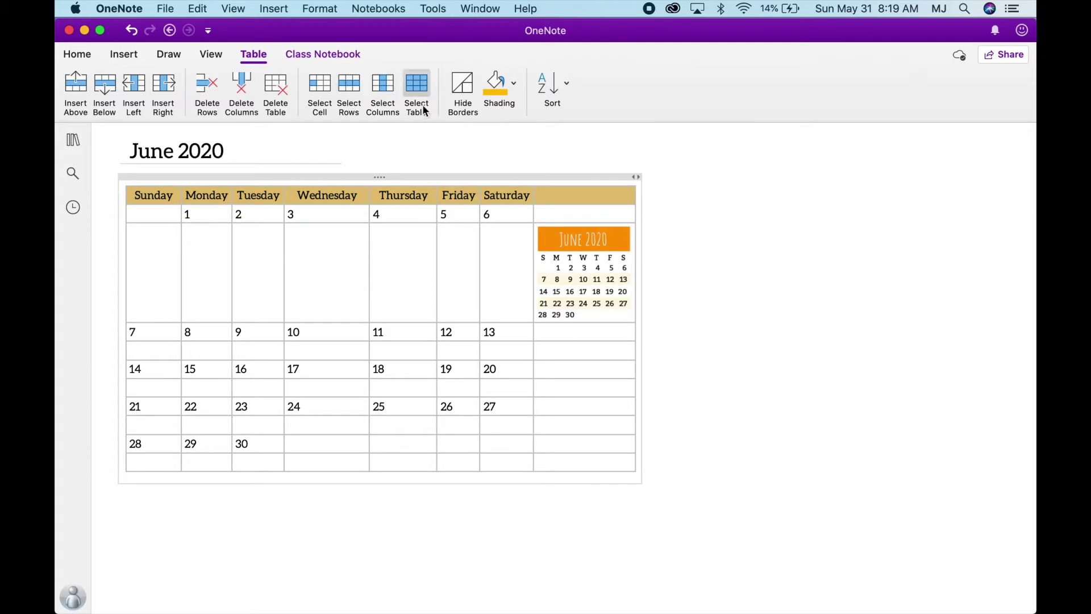
click(515, 85)
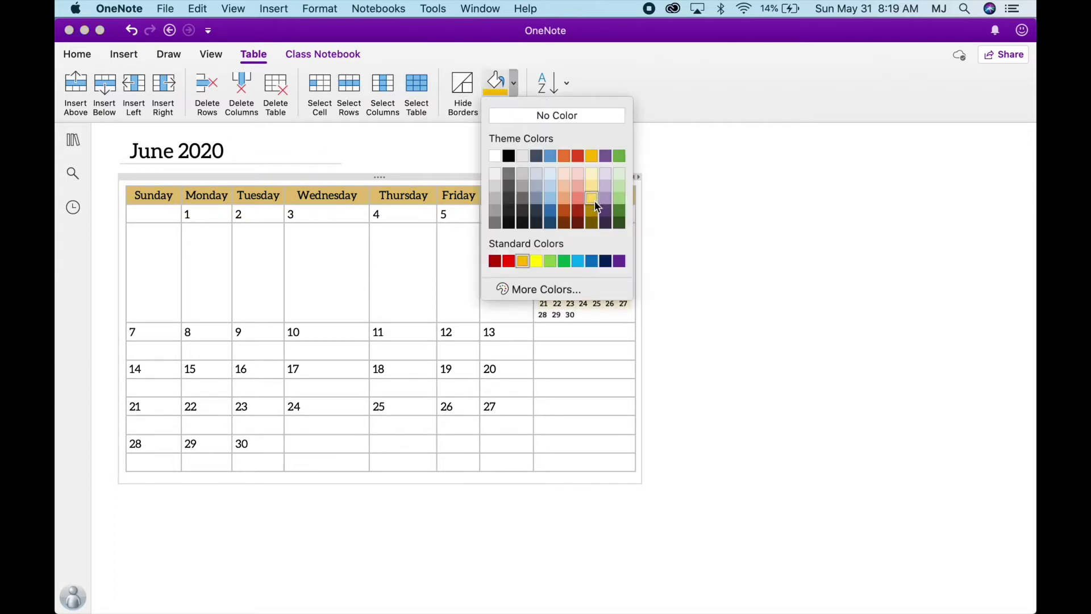
click(591, 153)
click(712, 317)
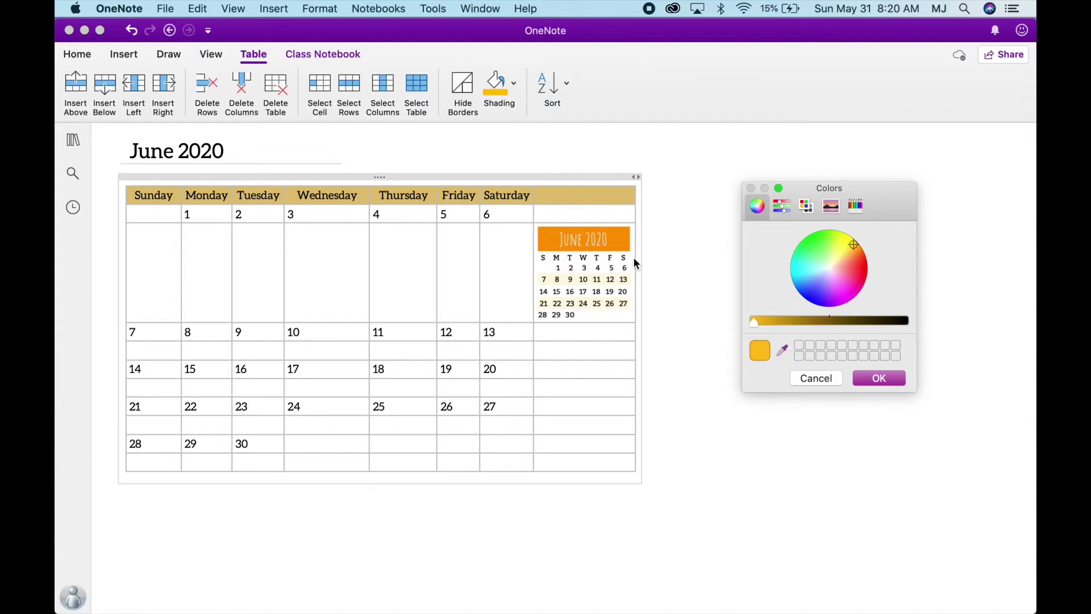
click(782, 349)
click(625, 249)
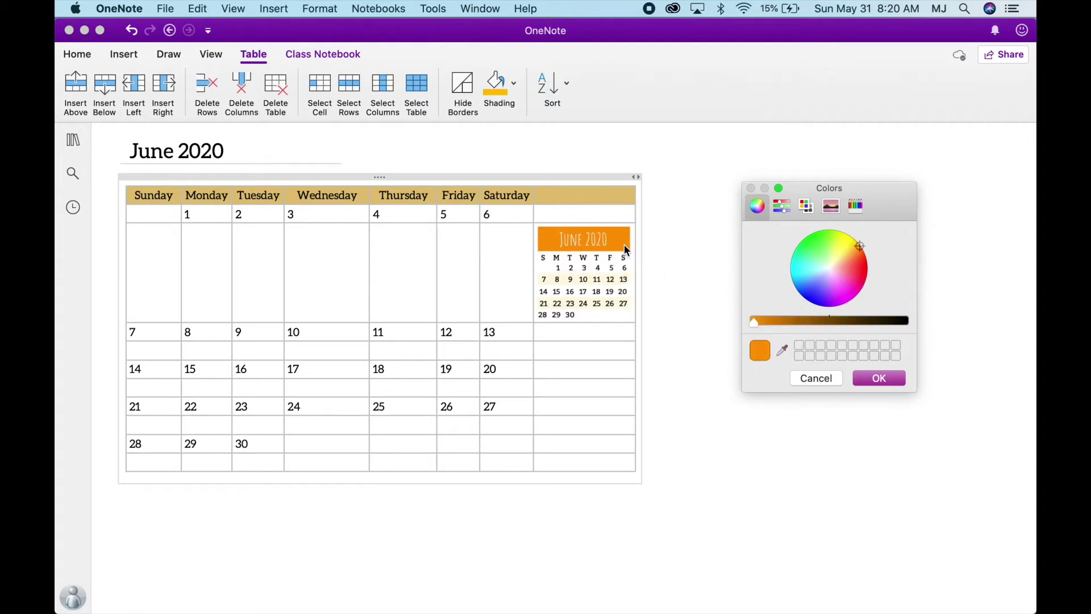
click(880, 379)
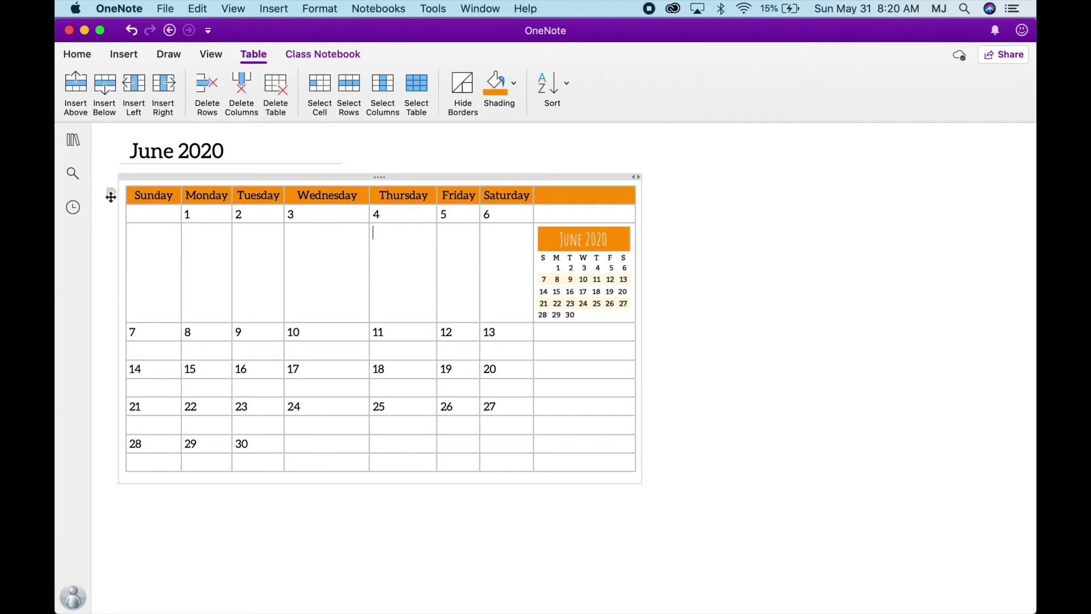
- Make the weekday heading text in the table's orange top row white and bold
click(75, 56)
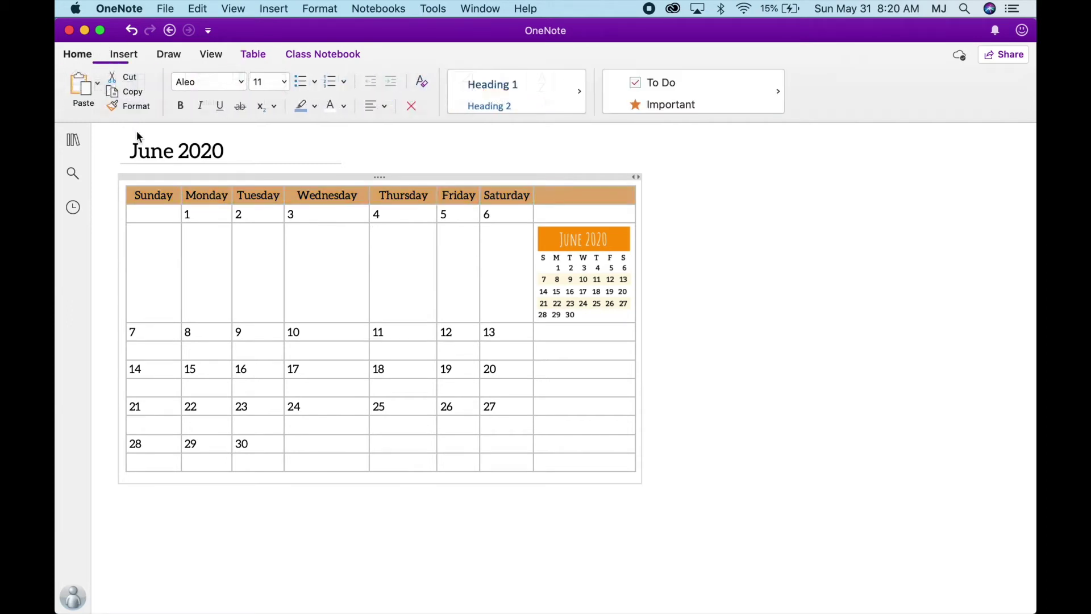
click(330, 108)
click(178, 105)
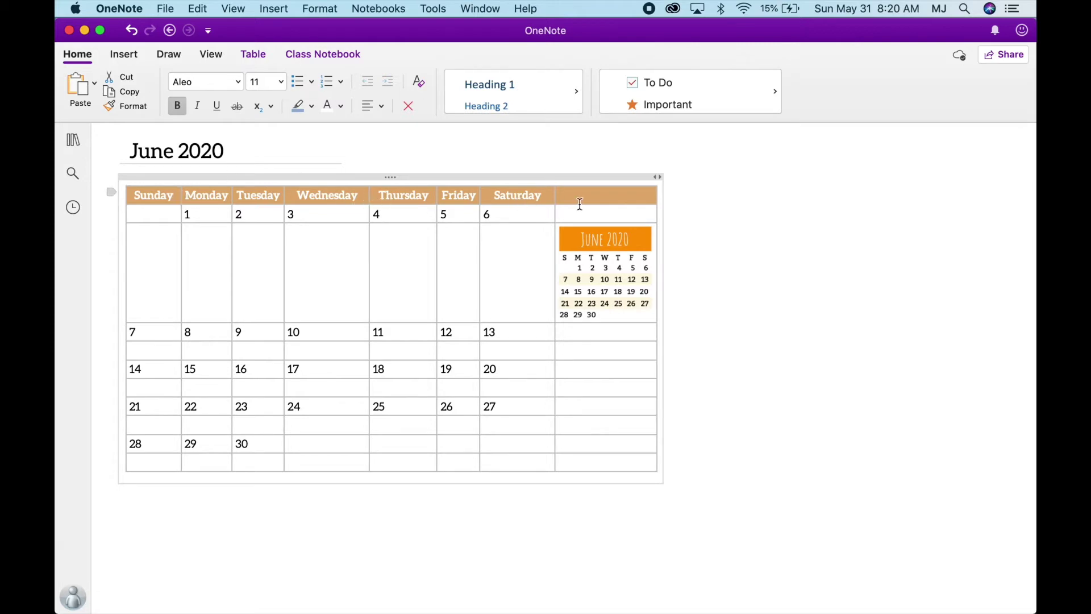
click(737, 247)
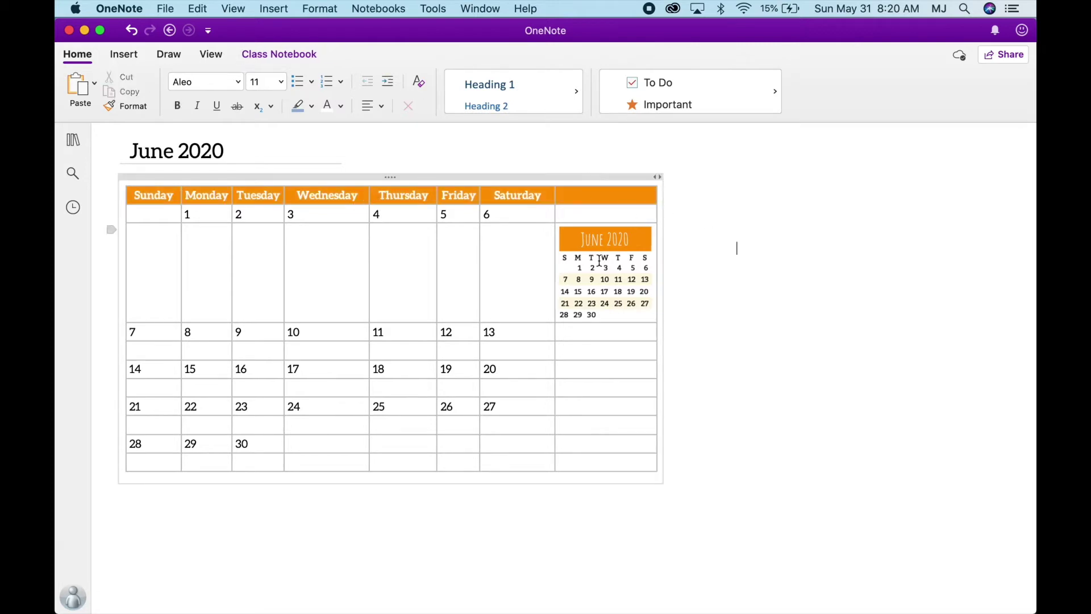
- Change the weekday headings to the non-bold Love Ya Like A Sister font at size 12
click(161, 200)
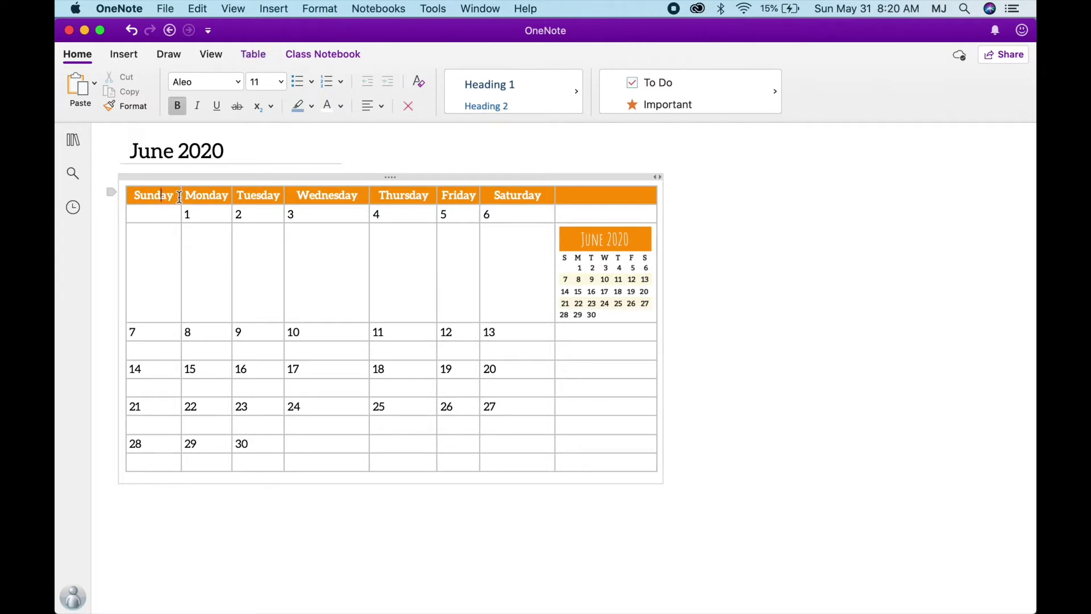
click(111, 195)
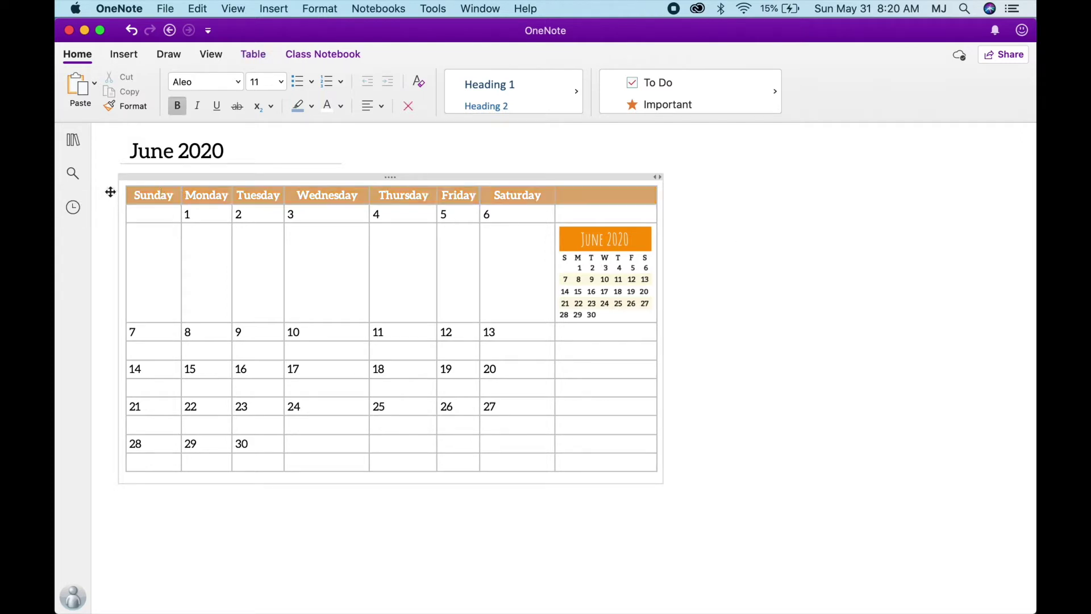
click(239, 84)
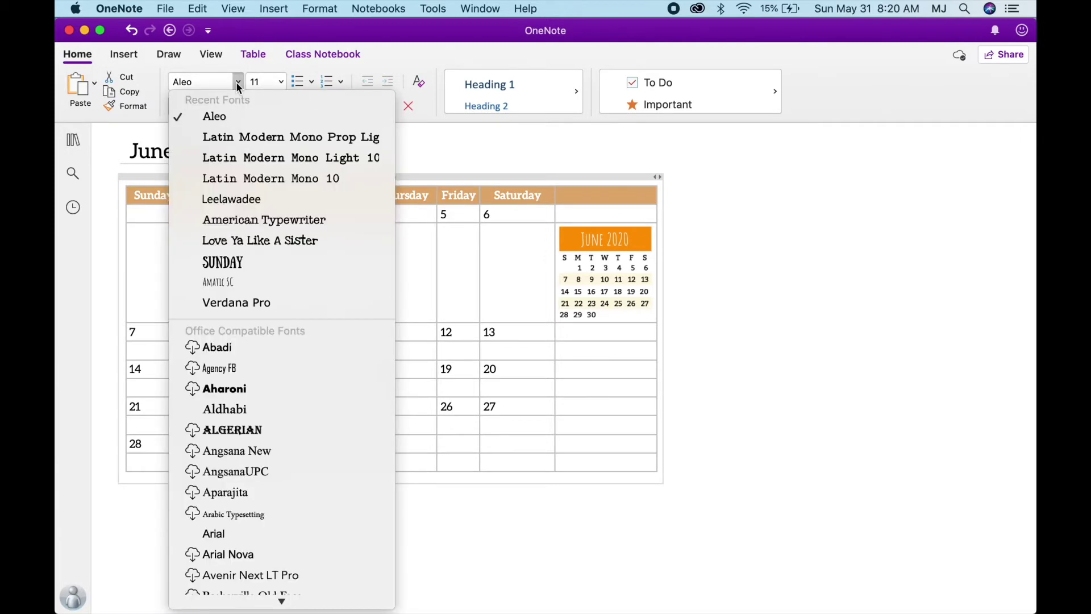
click(252, 243)
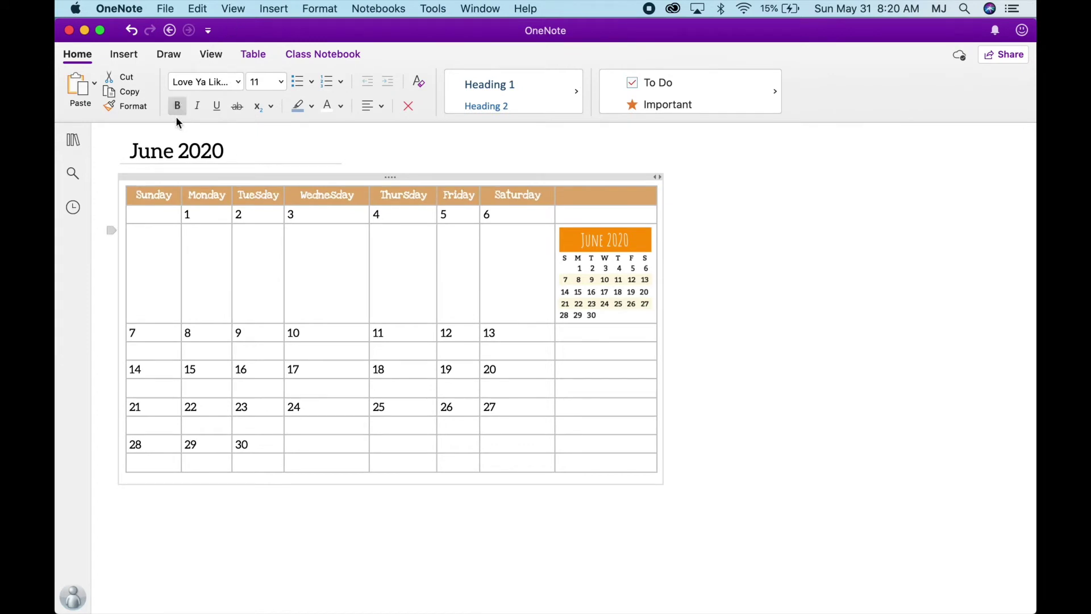
click(281, 83)
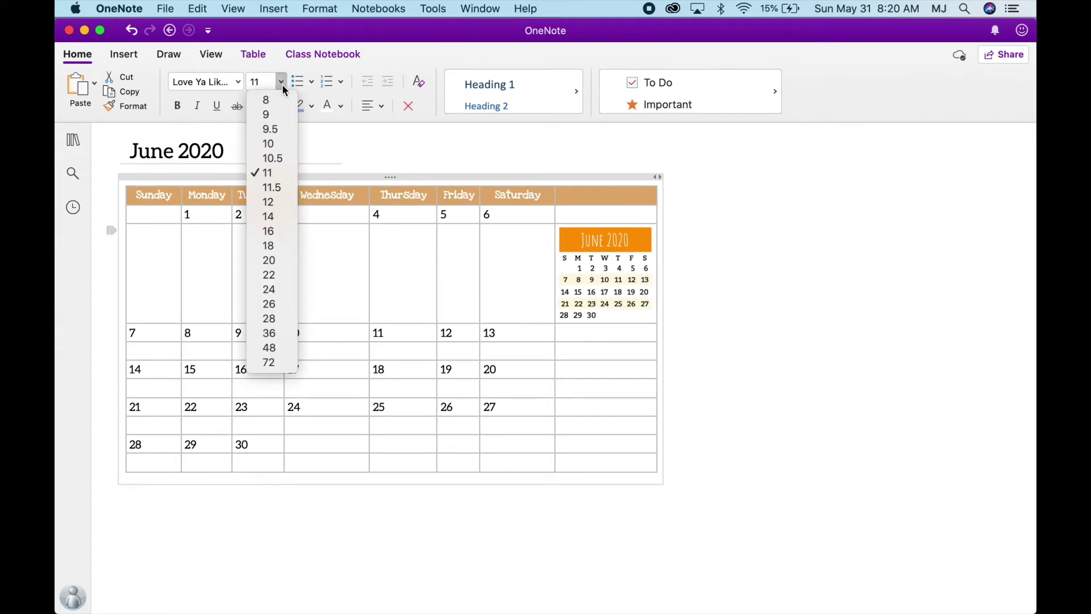
click(266, 201)
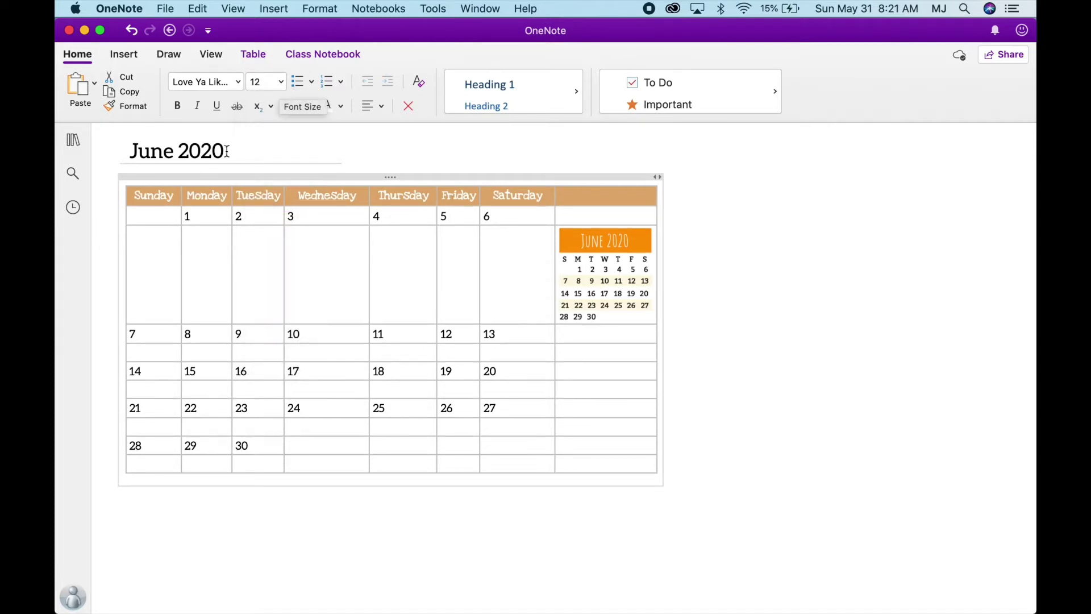
- Change the June 2020 page title to the Love Ya Like A Sister font
drag(226, 152, 72, 121)
click(238, 85)
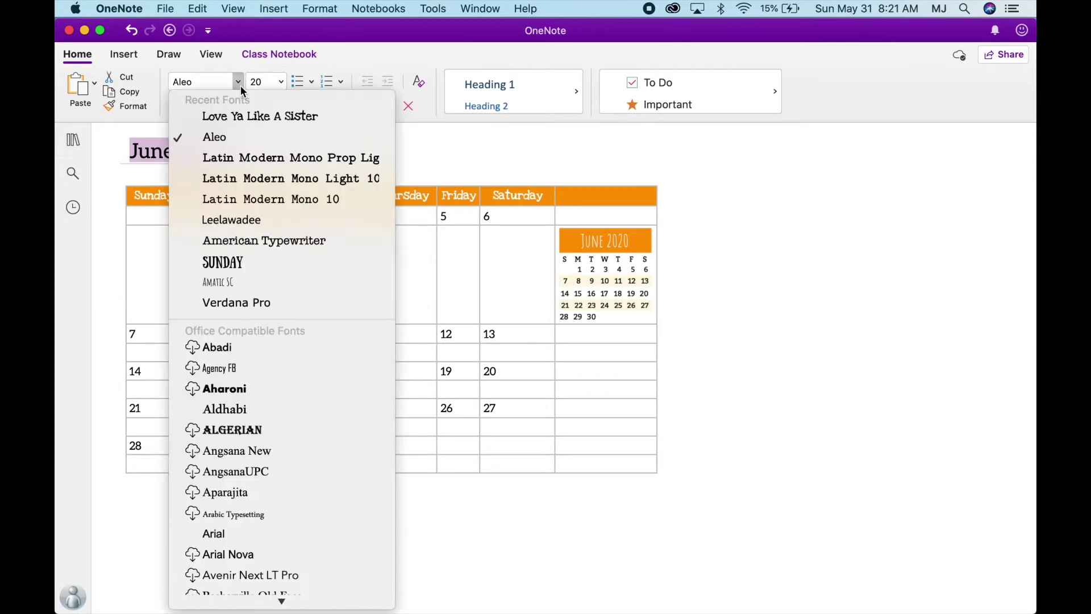
click(230, 116)
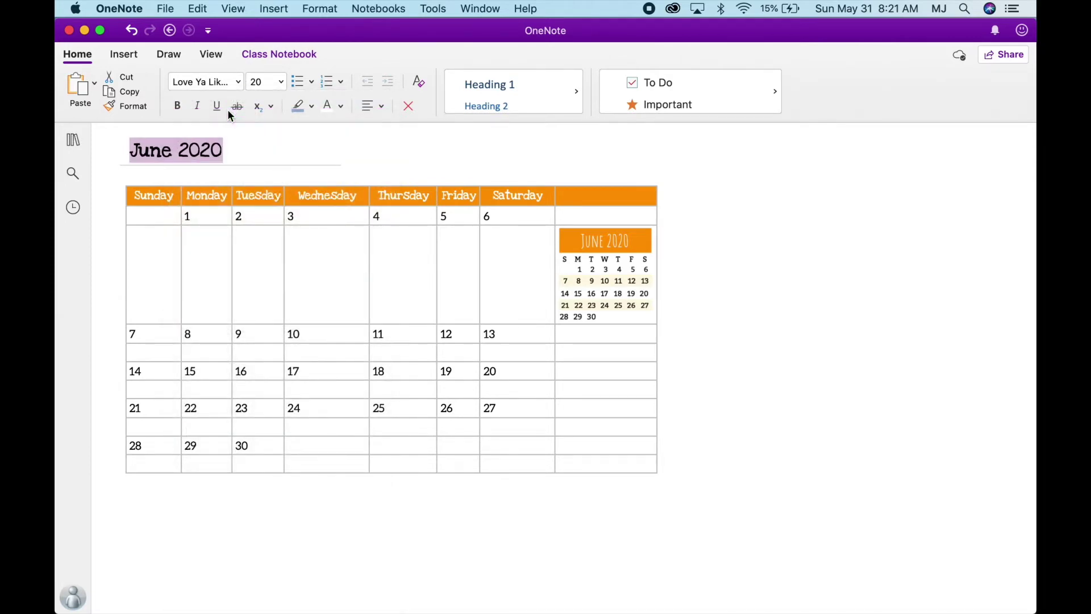
- Color the page title with a custom orange sampled from the small calendar's banner and set its size to 22
click(341, 106)
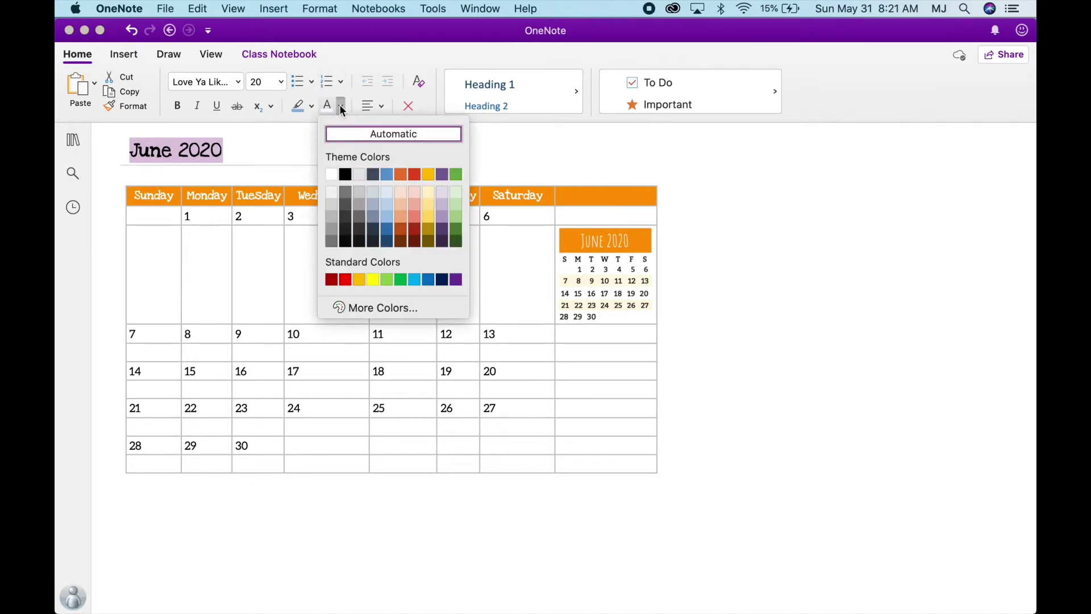
click(350, 308)
drag(594, 122, 834, 130)
click(739, 292)
click(645, 244)
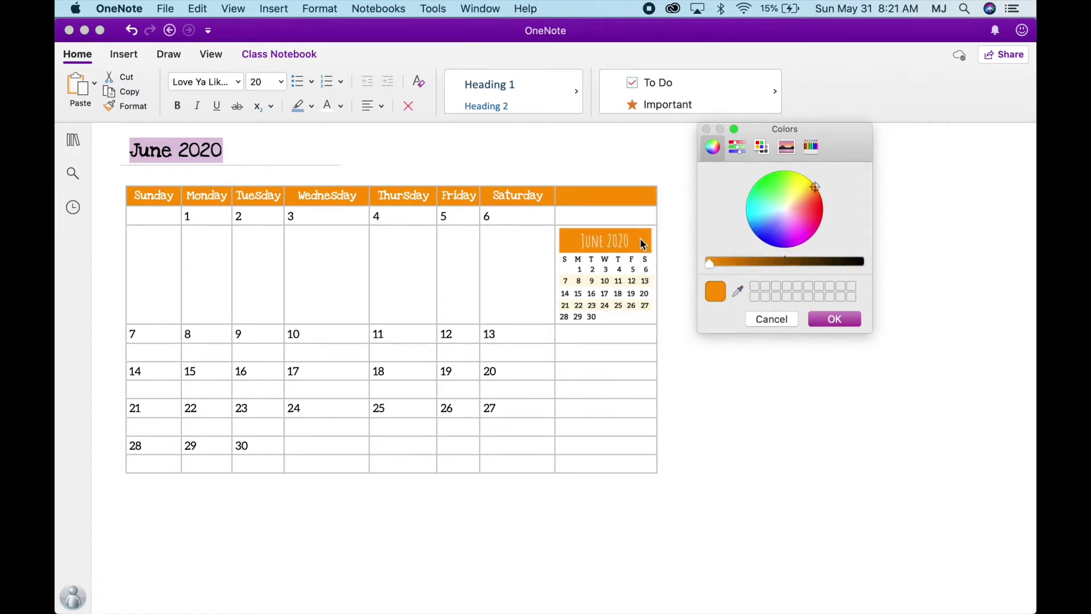
click(829, 317)
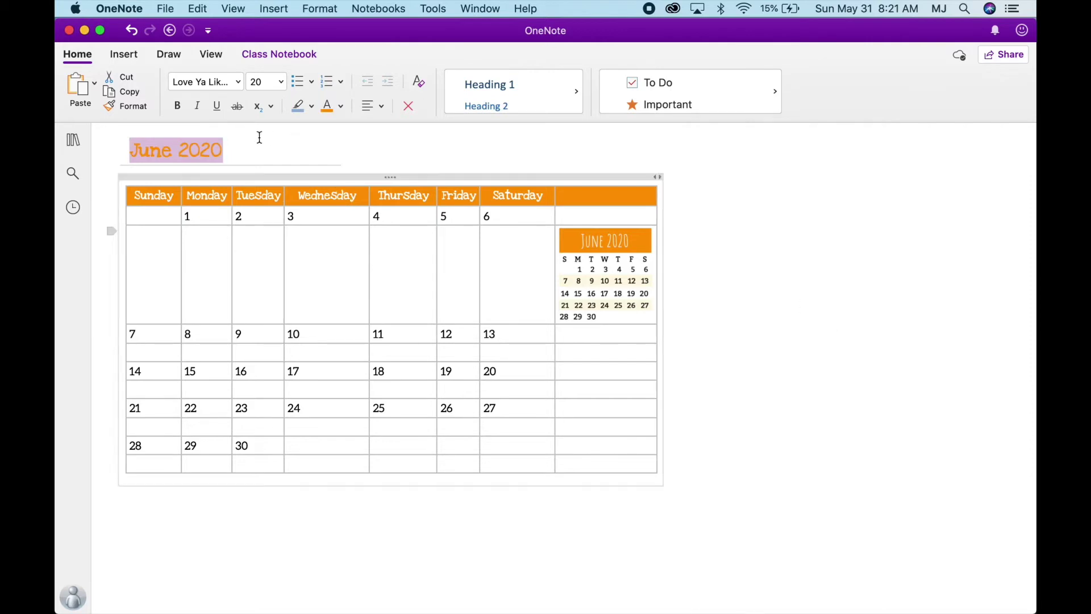
click(282, 83)
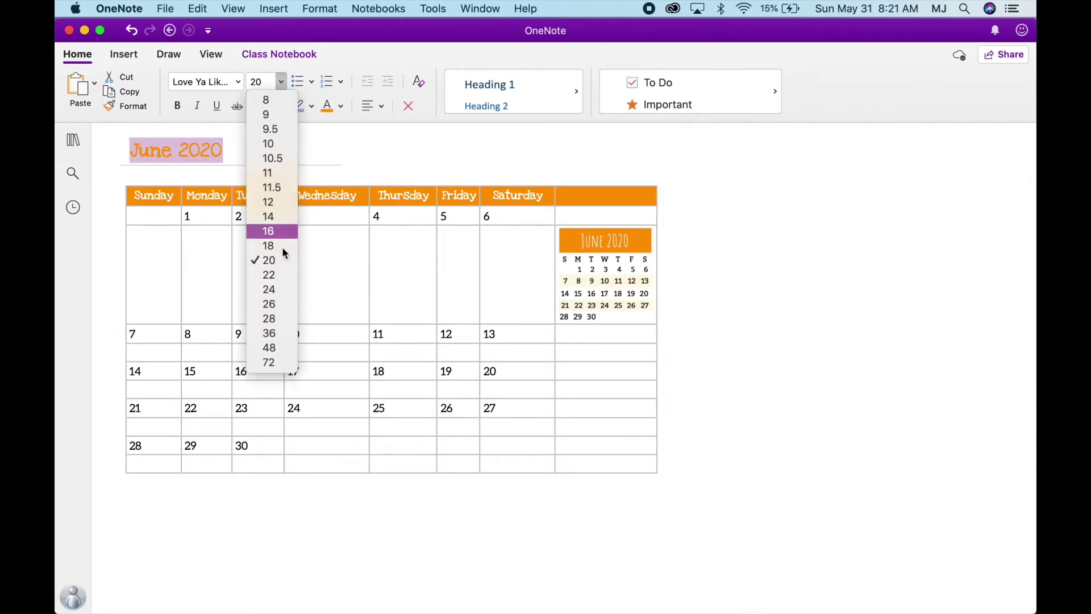
click(281, 279)
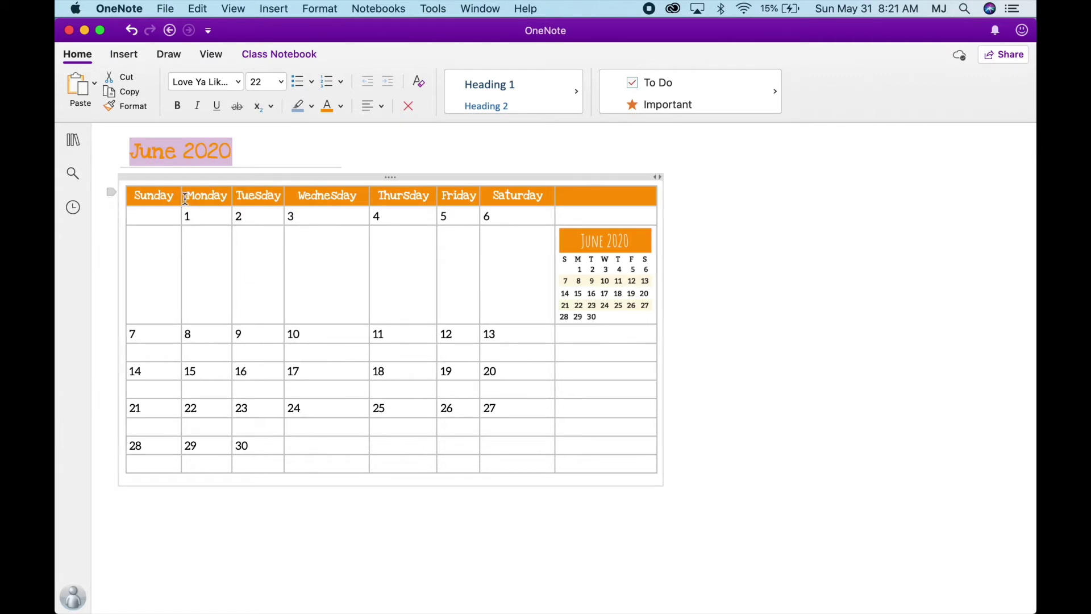
- Widen the Monday, Tuesday and Friday columns, narrow the Wednesday column, and widen the container around the table
drag(231, 193, 300, 197)
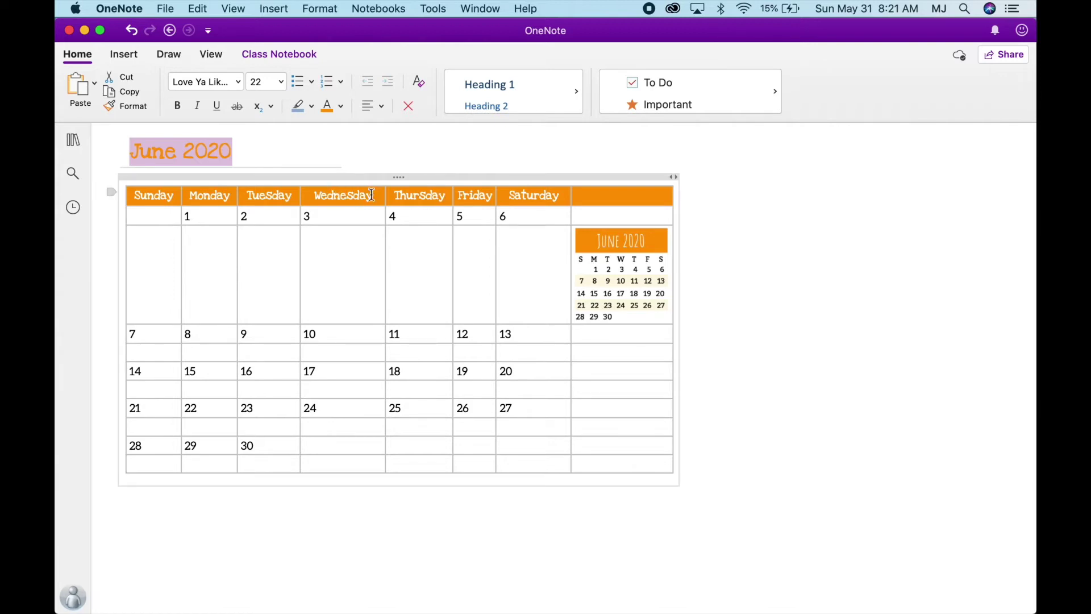
drag(385, 197, 369, 197)
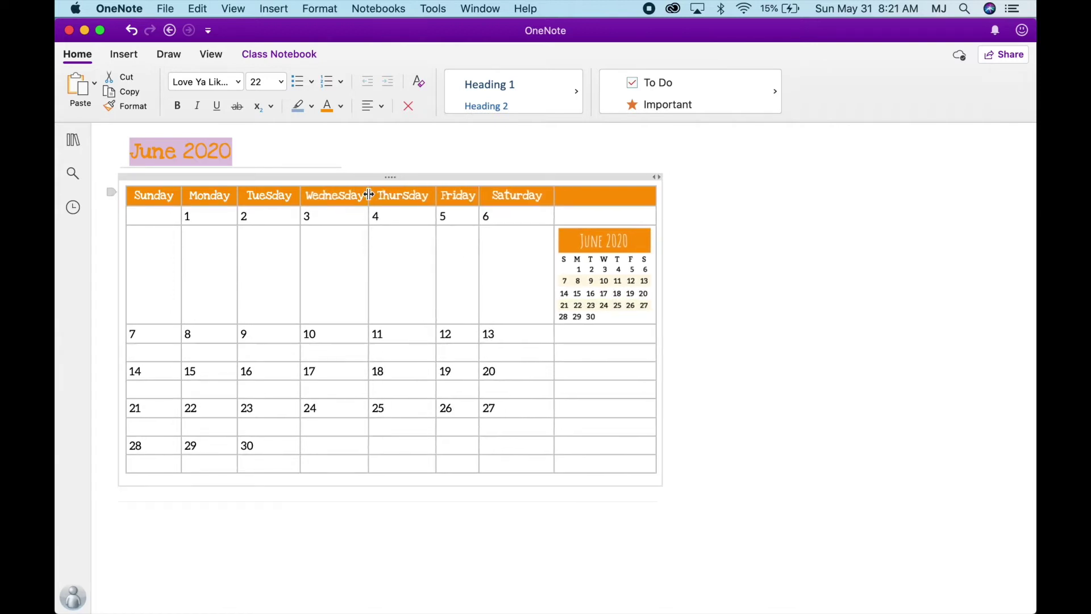
click(436, 200)
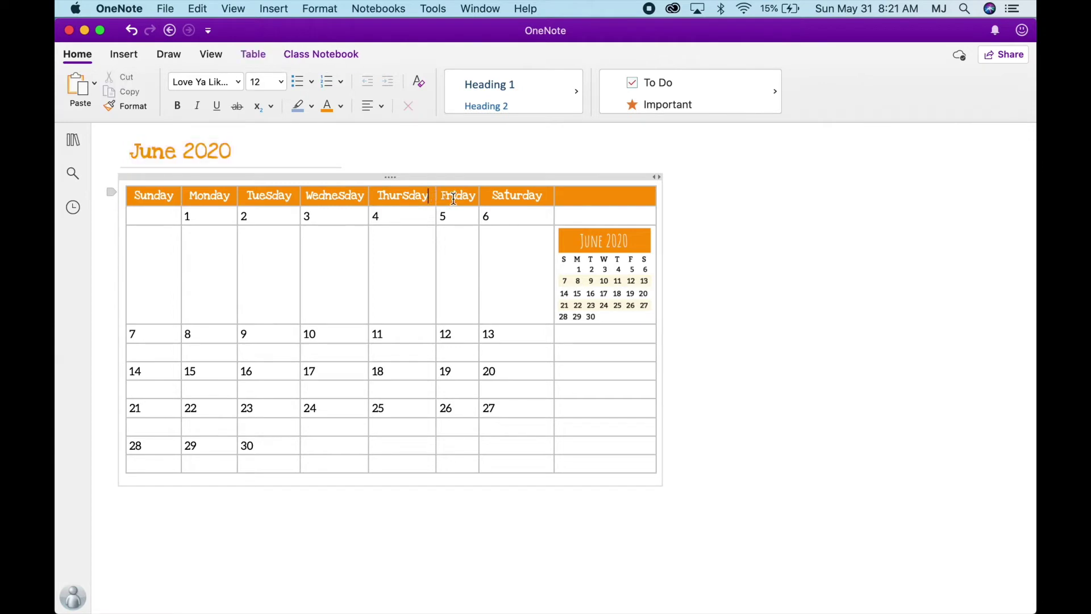
drag(480, 199, 514, 200)
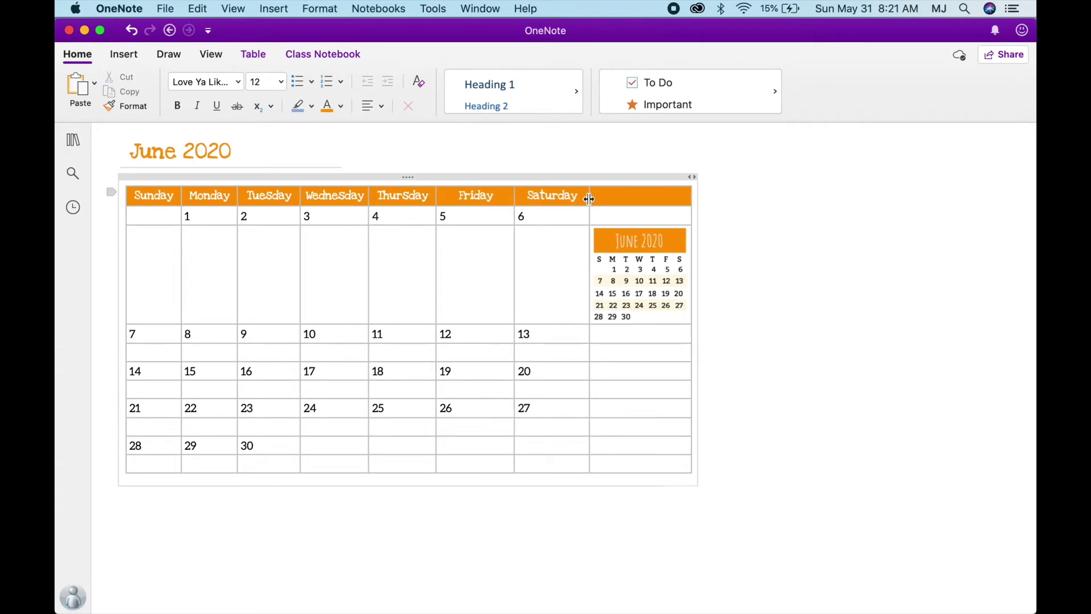
drag(695, 176, 780, 178)
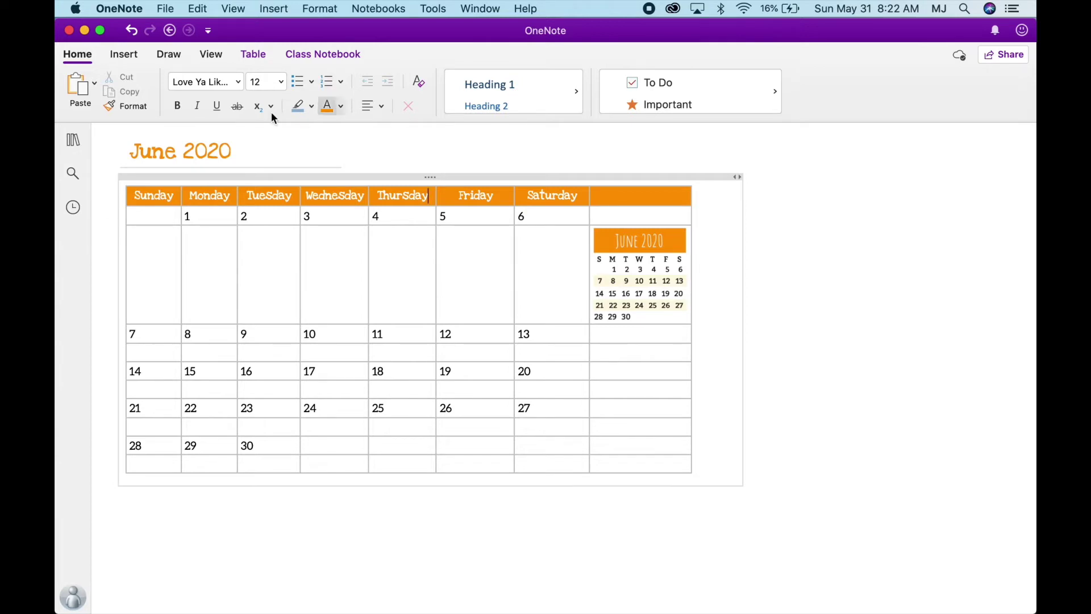
- Try the Love Ya Like A Sister font in orange and black on the first date row, and undo the formatting
click(111, 210)
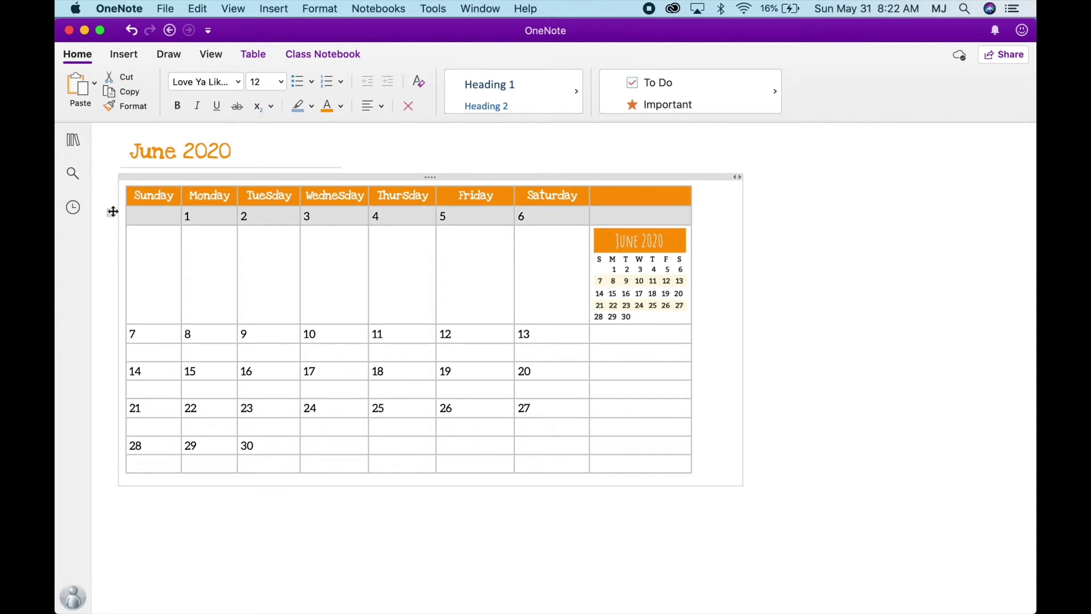
click(242, 81)
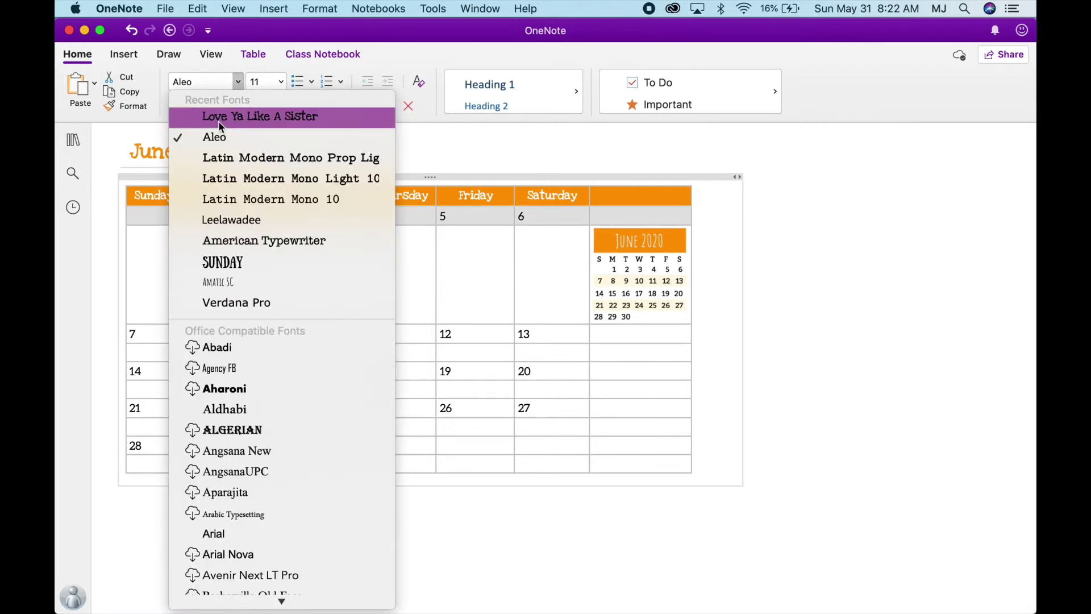
click(220, 121)
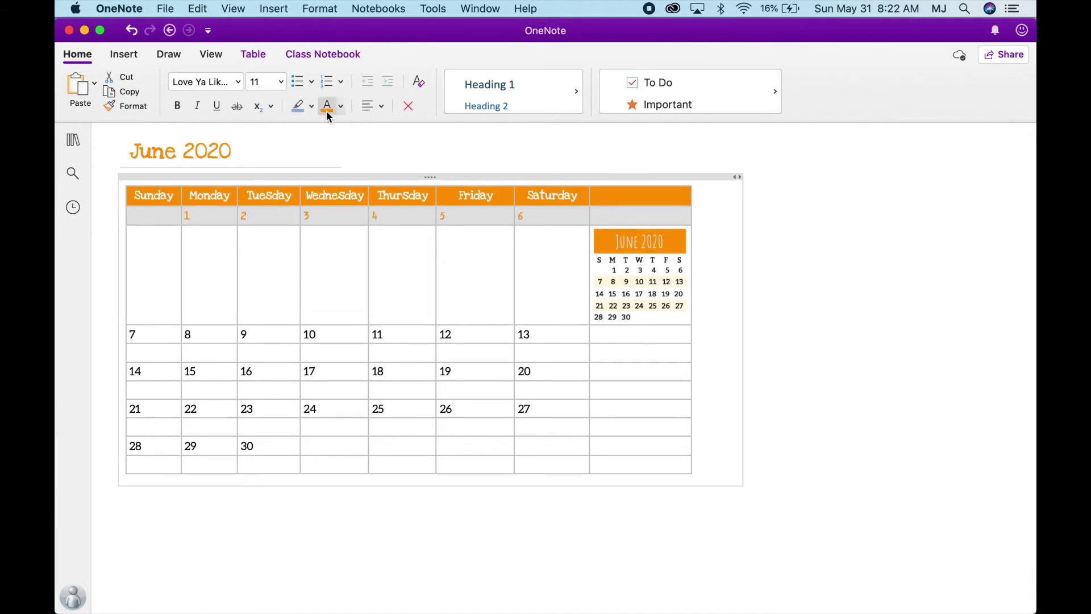
click(344, 109)
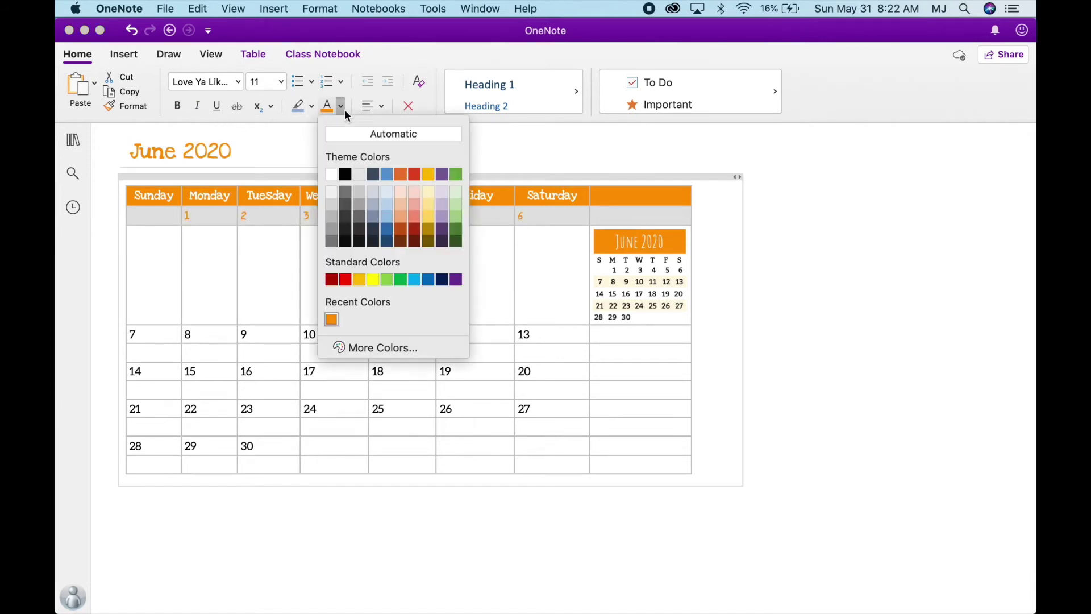
click(346, 173)
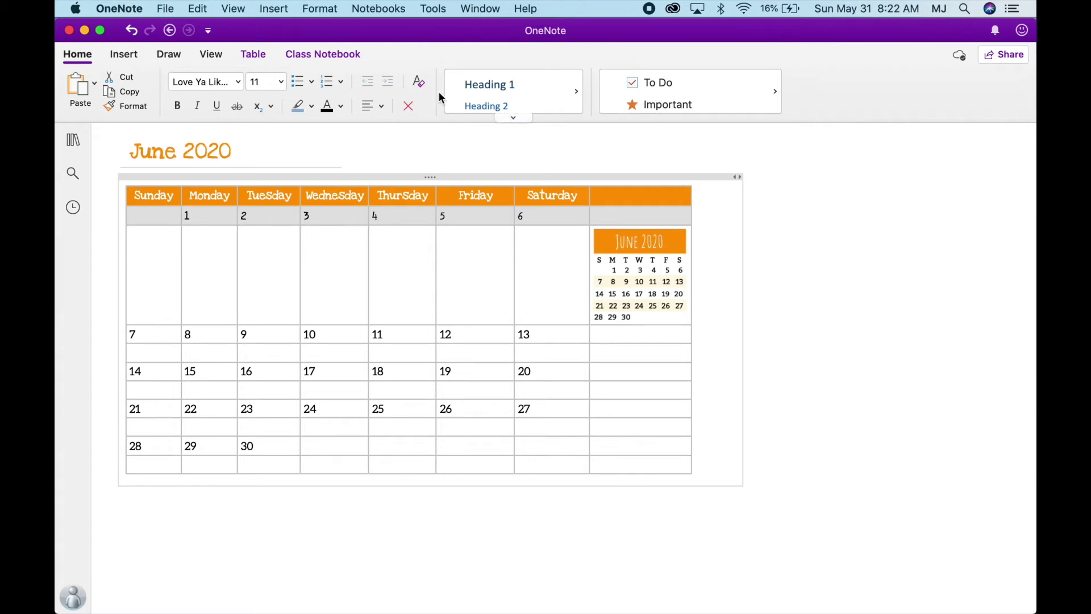
click(132, 32)
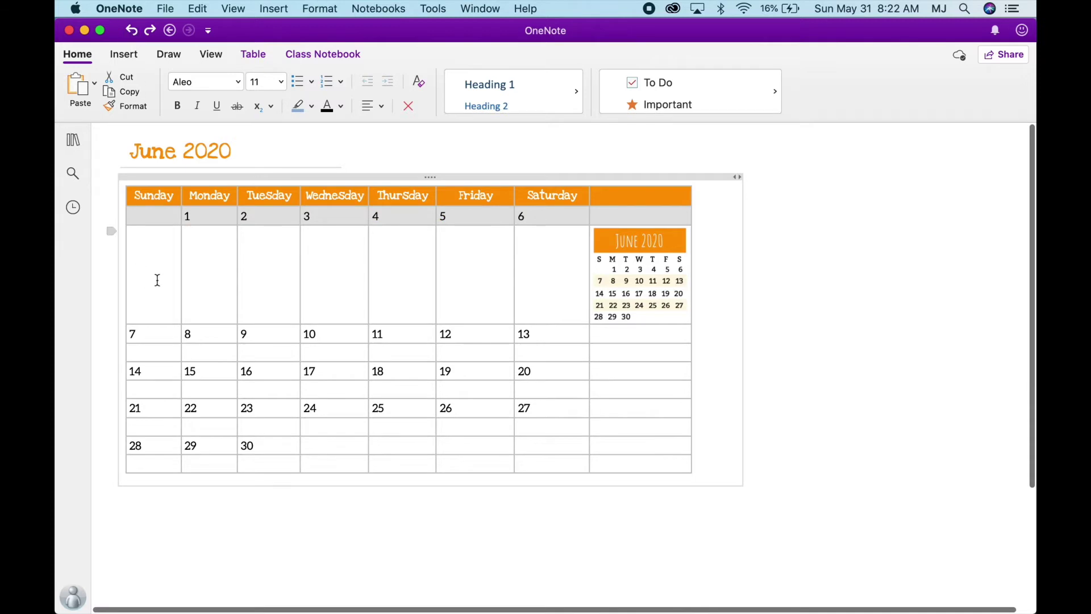
- Try centering the dates 1 to 6 in their cells, and undo the alignment
click(384, 108)
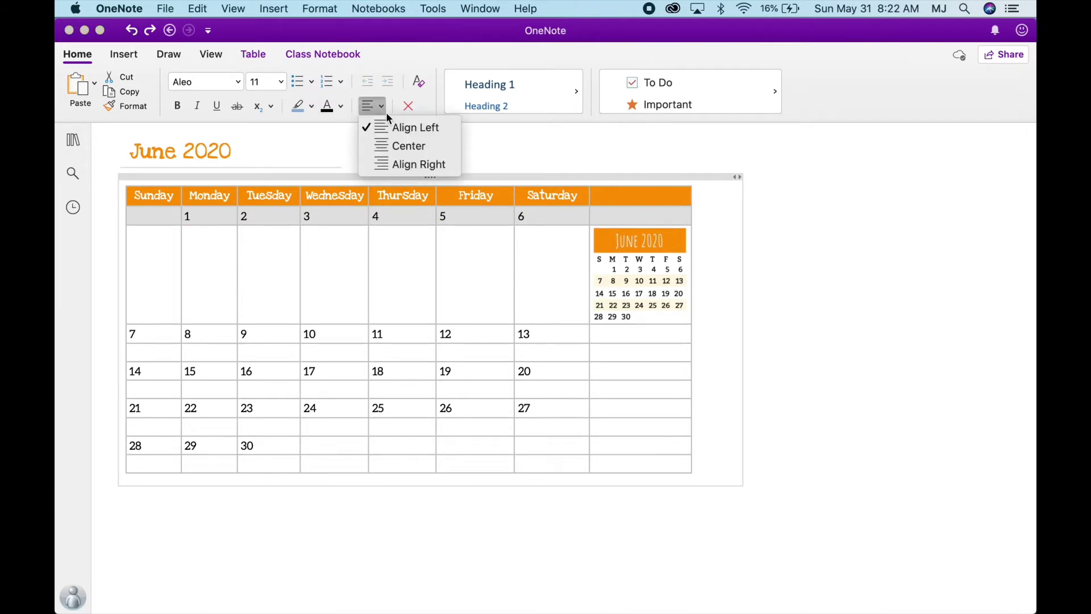
click(399, 147)
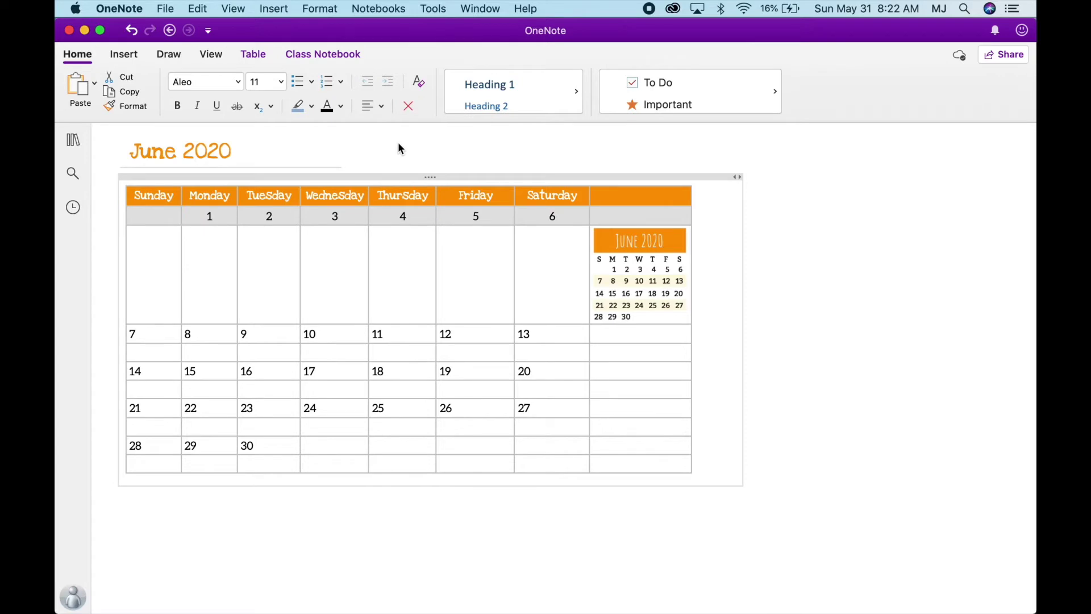
click(132, 30)
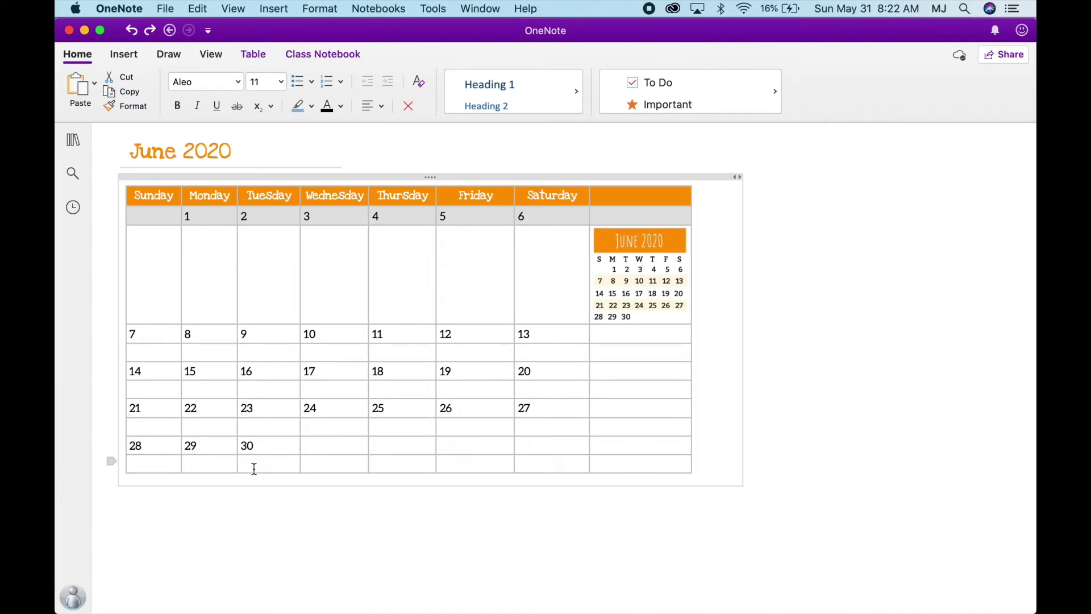
- Enter the heading Notes in the empty heading cell above the small calendar
click(615, 212)
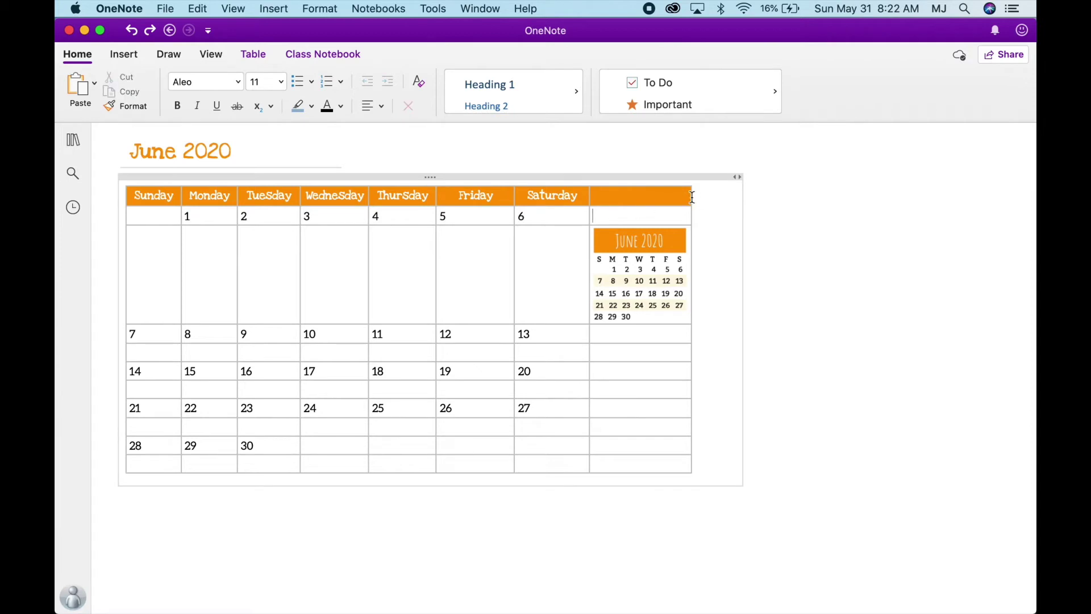
click(642, 195)
text(Notes)
click(139, 262)
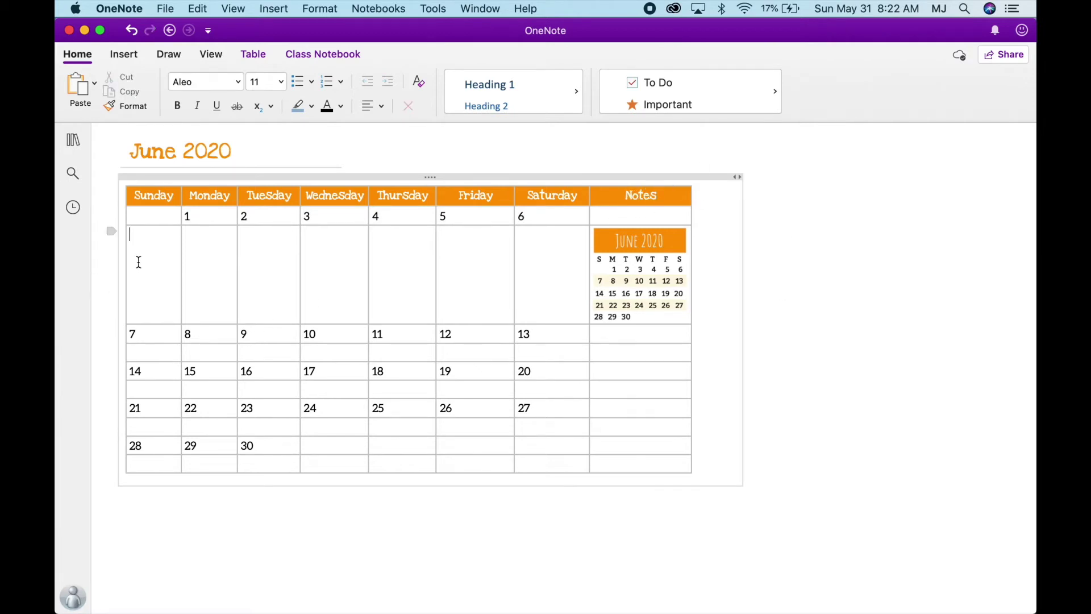
click(112, 232)
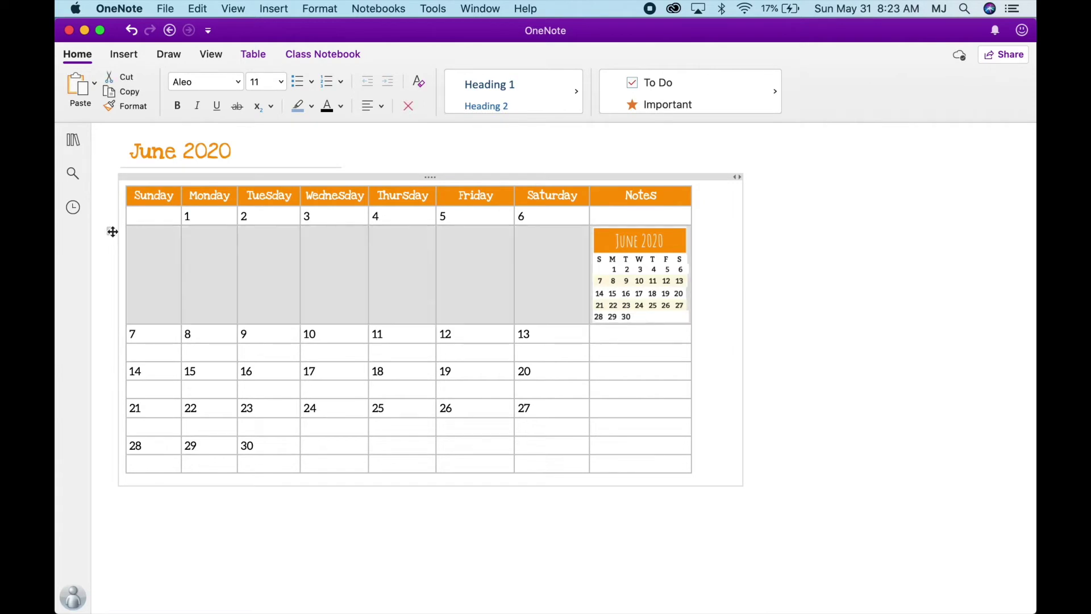
click(237, 85)
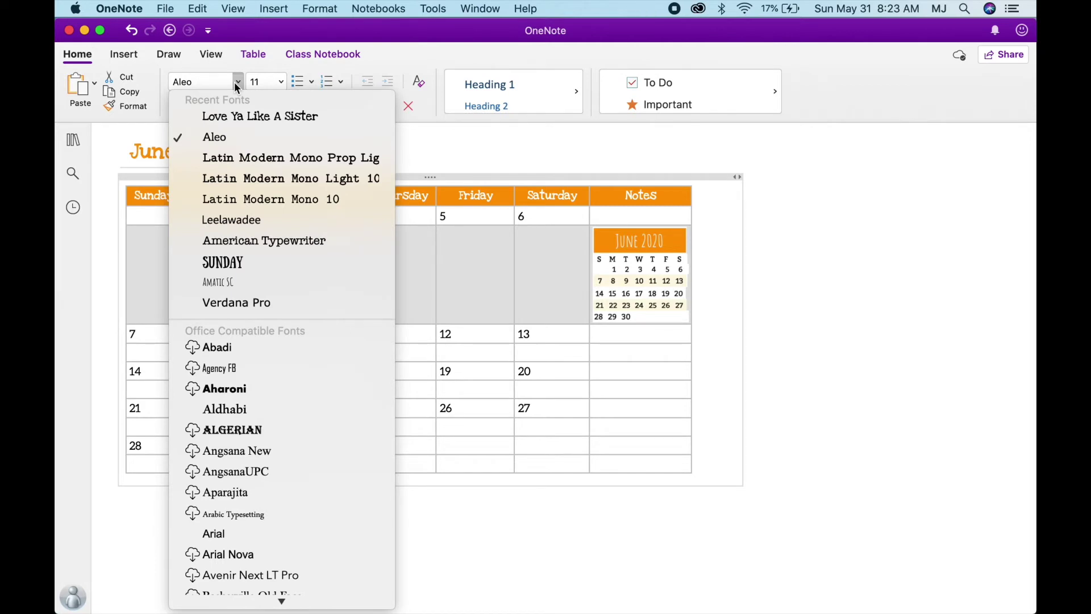
click(834, 226)
click(151, 258)
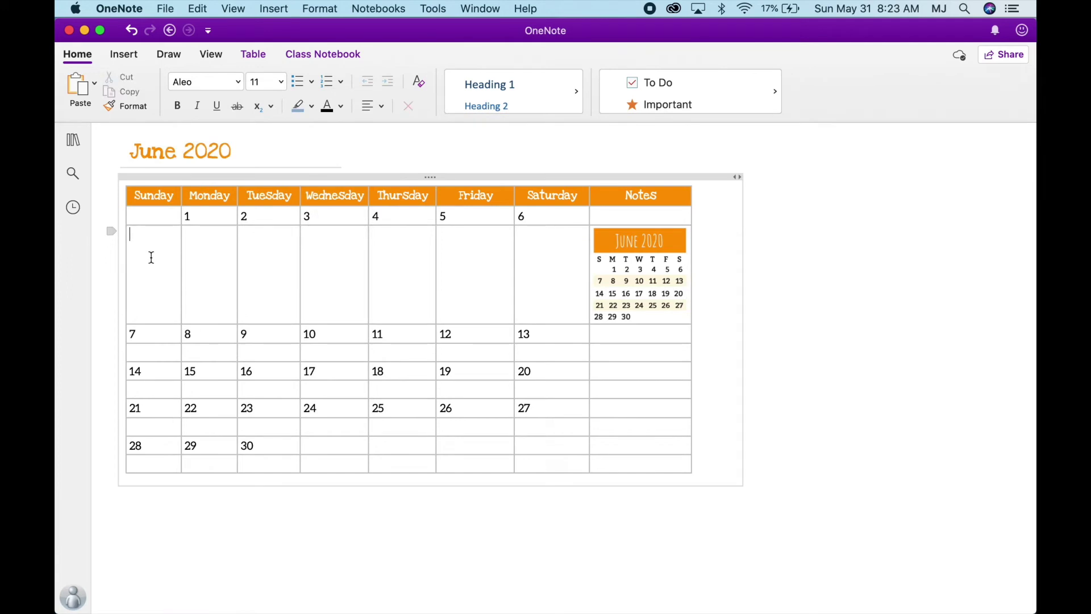
click(135, 354)
key(Return)
key(Return)
key(BackSpace)
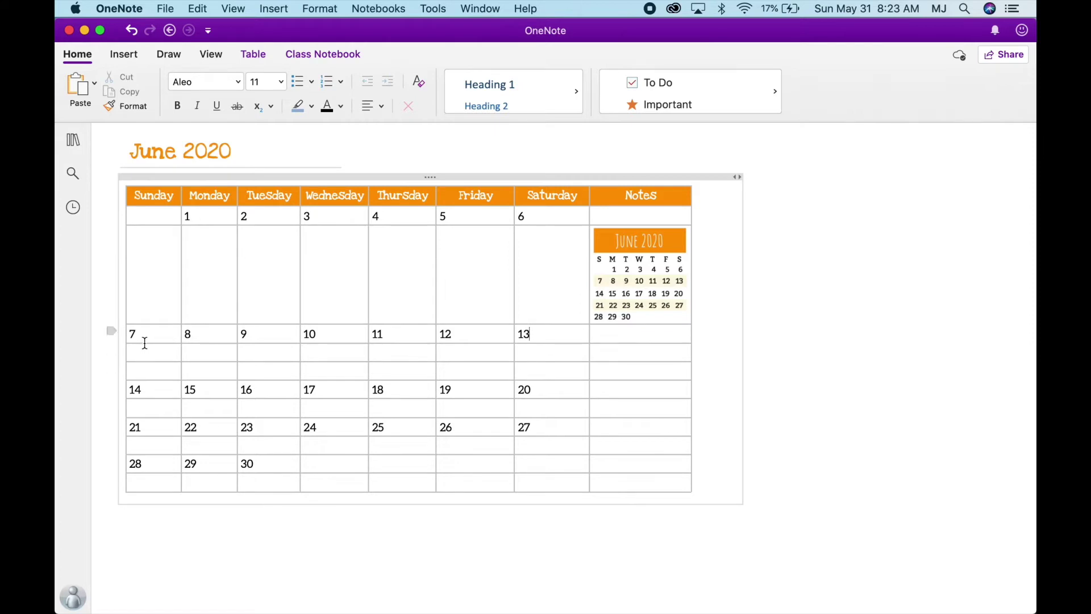
key(BackSpace)
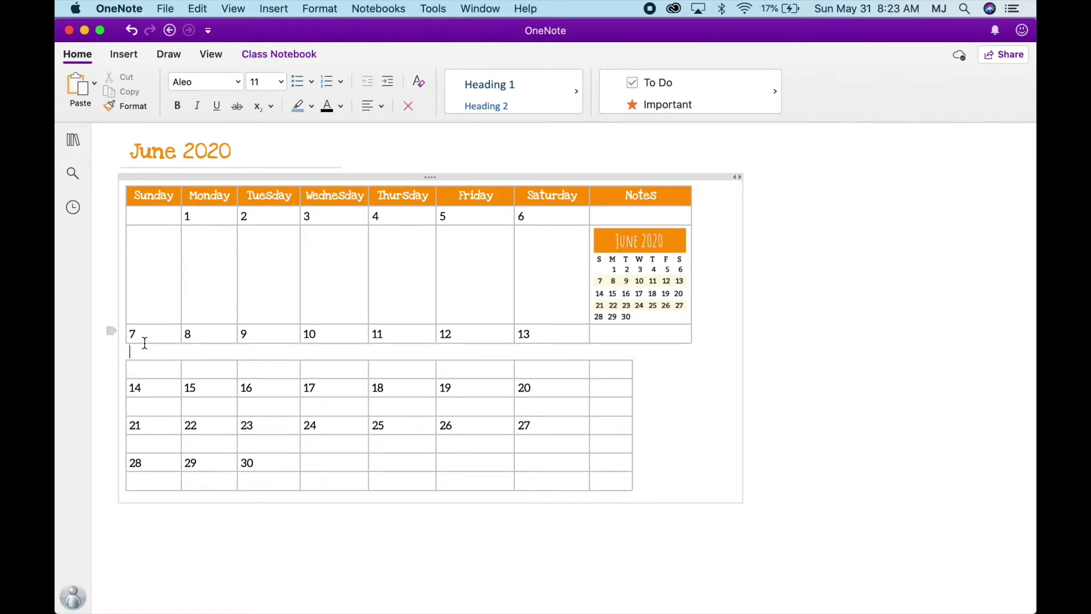
- Make the blank rows beneath dates 7 and 14 taller by adding three empty lines to the Sunday cell of each
click(142, 347)
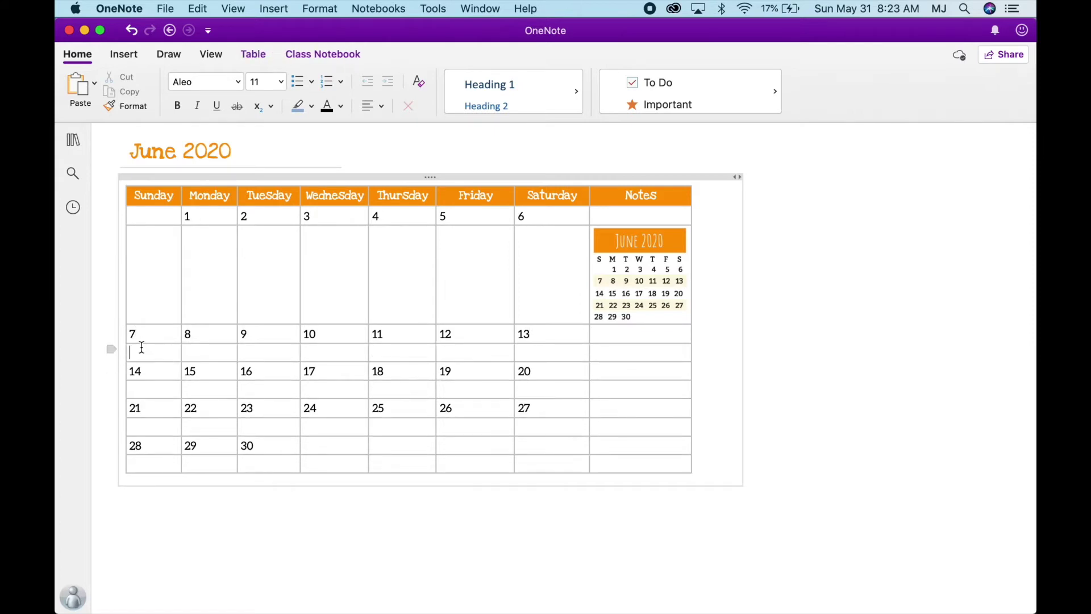
key(Return)
key(Return)
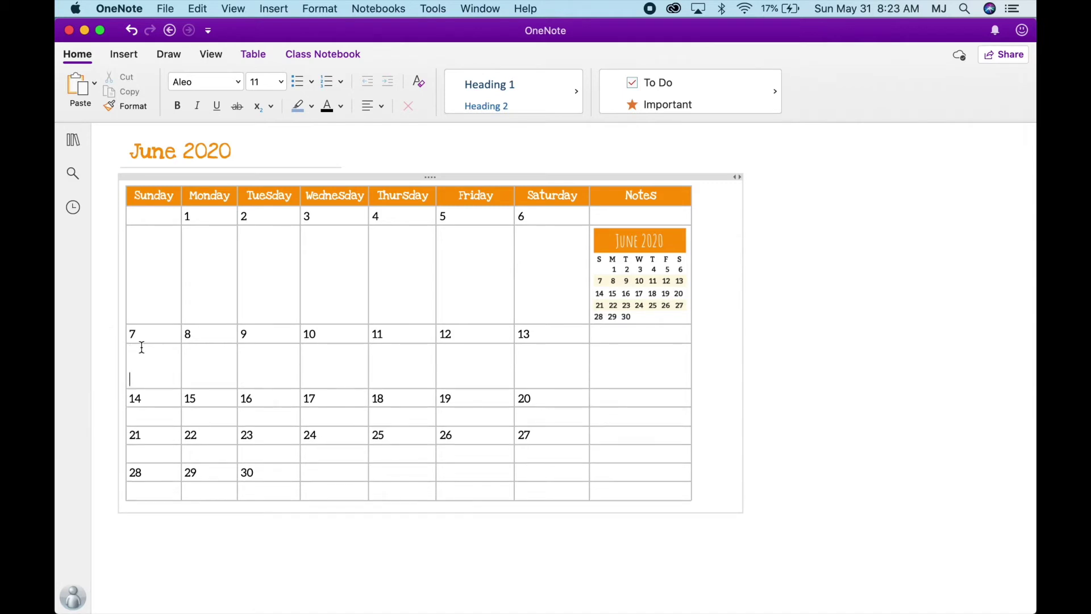
key(Return)
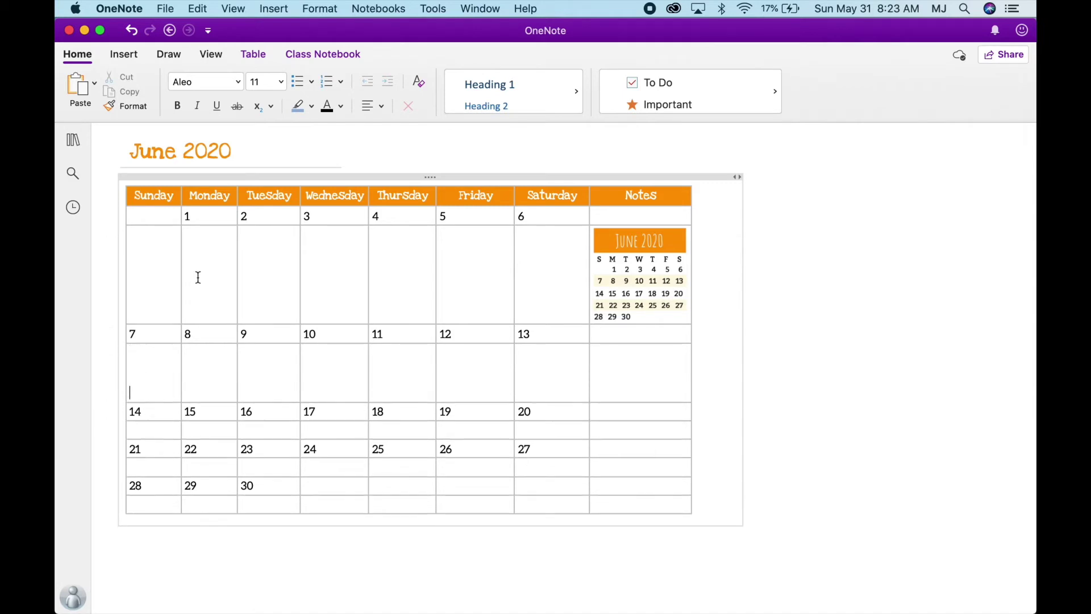
click(146, 429)
key(Return)
key(Return)
key(Return)
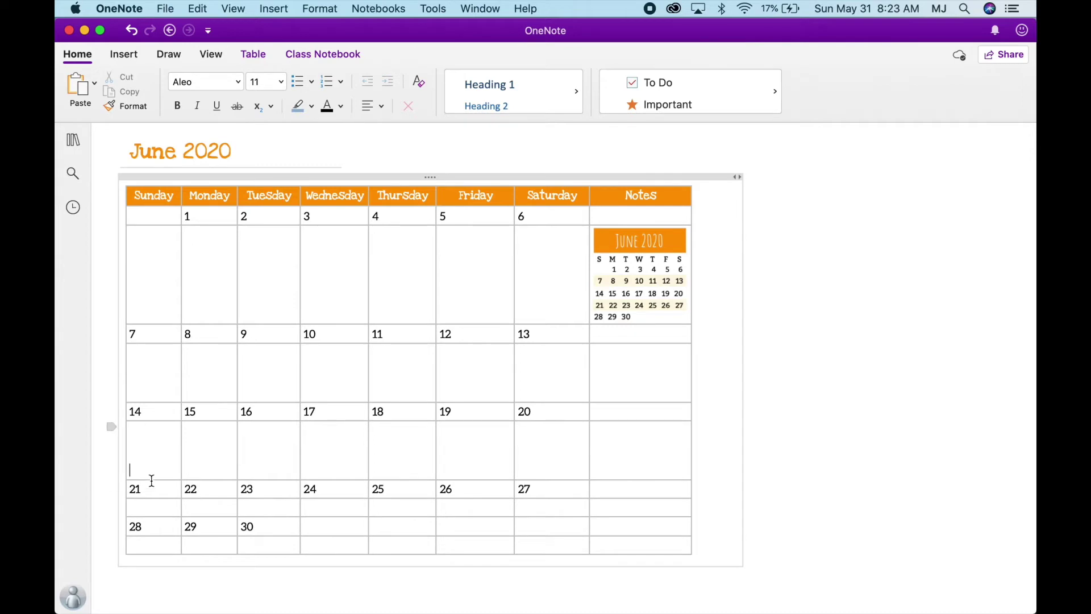
- Make the blank rows beneath dates 21 and 28 taller by adding two empty lines to the Sunday cell of each
click(149, 505)
scroll(149, 506, down, 3)
key(Return)
key(Return)
click(144, 534)
scroll(144, 533, down, 5)
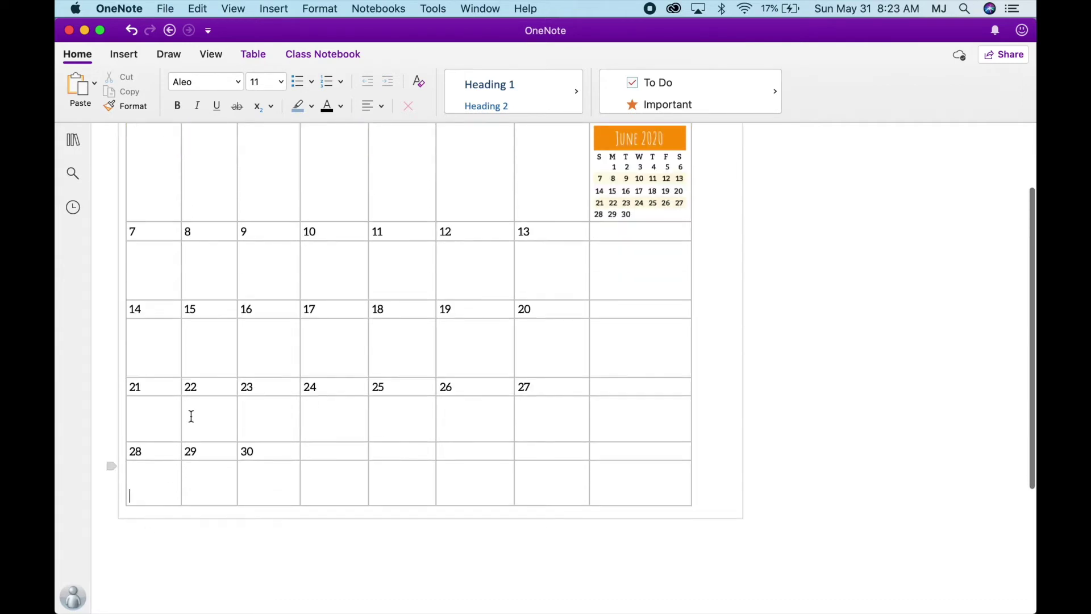
scroll(191, 417, up, 3)
key(super+minus)
scroll(192, 417, up, 3)
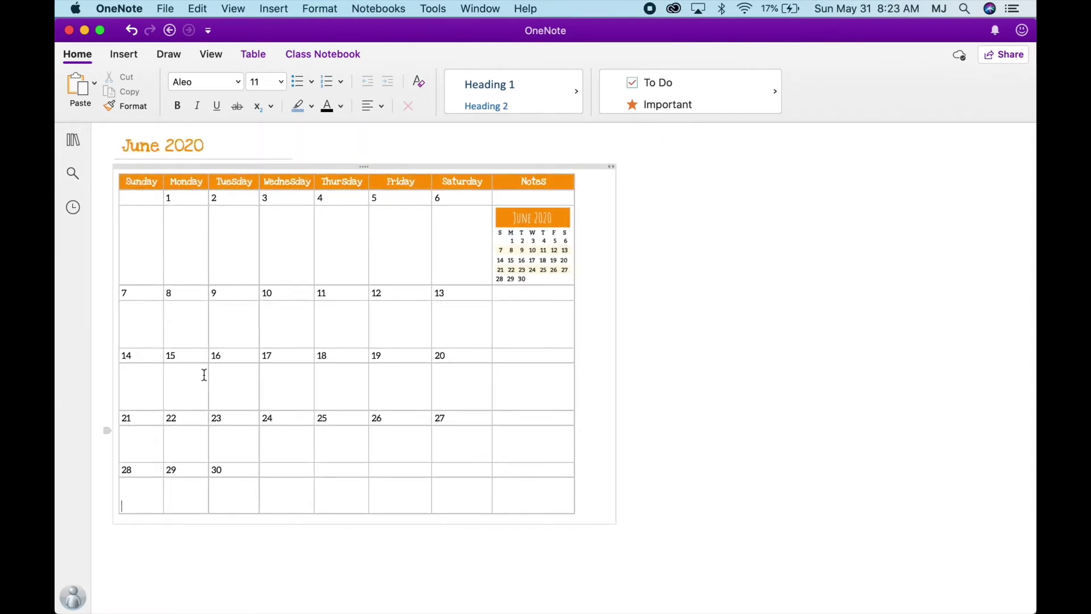
key(super+plus)
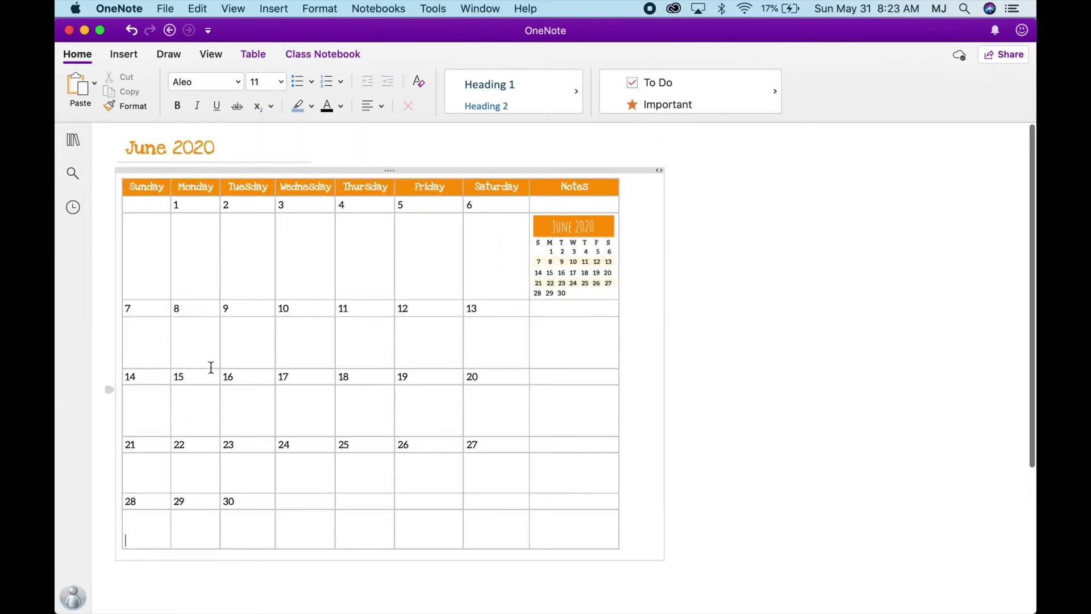
key(super+plus)
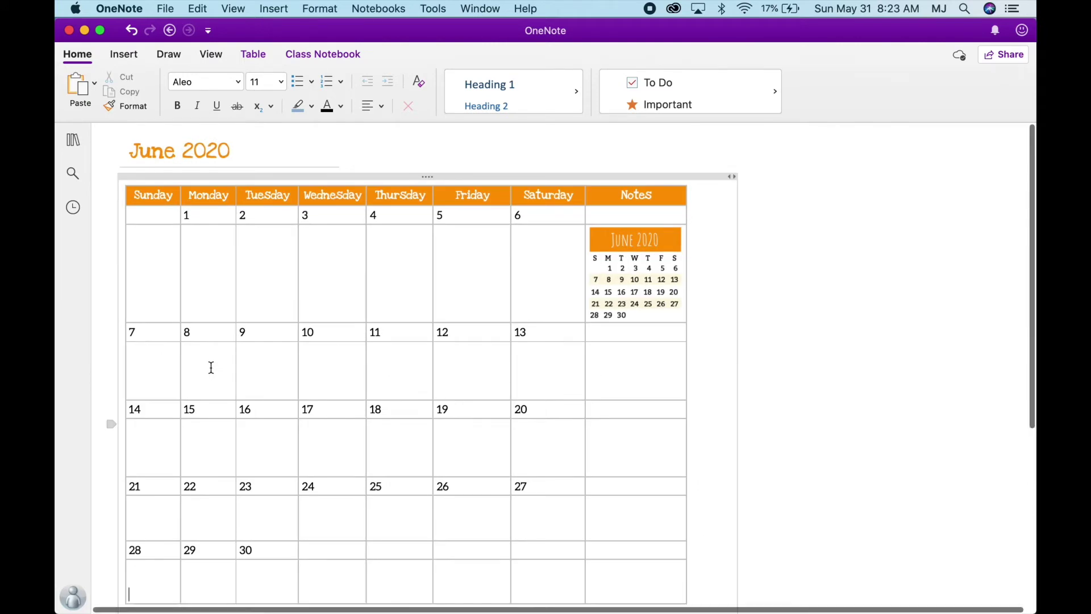
- Shade the row with dates 1 to 6 in the pale cream sampled from a highlighted week in the small calendar
click(111, 214)
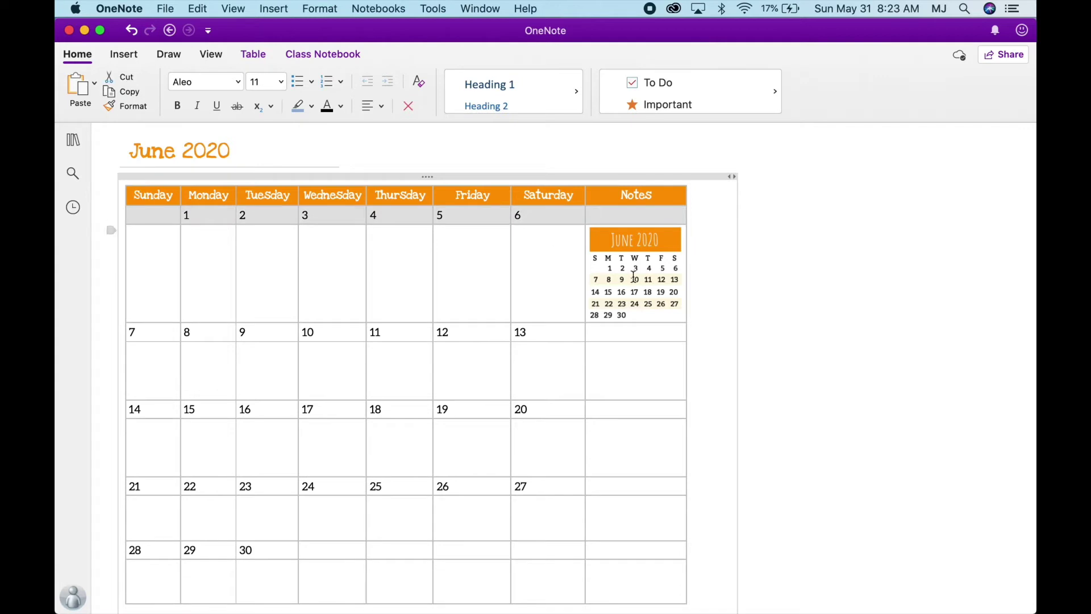
click(254, 54)
click(515, 86)
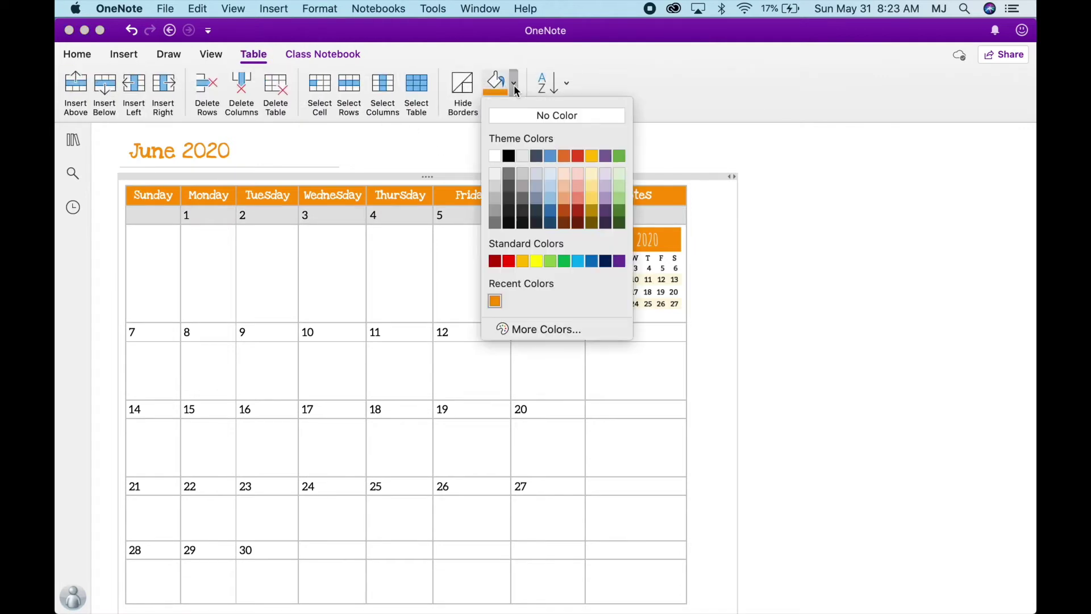
click(509, 333)
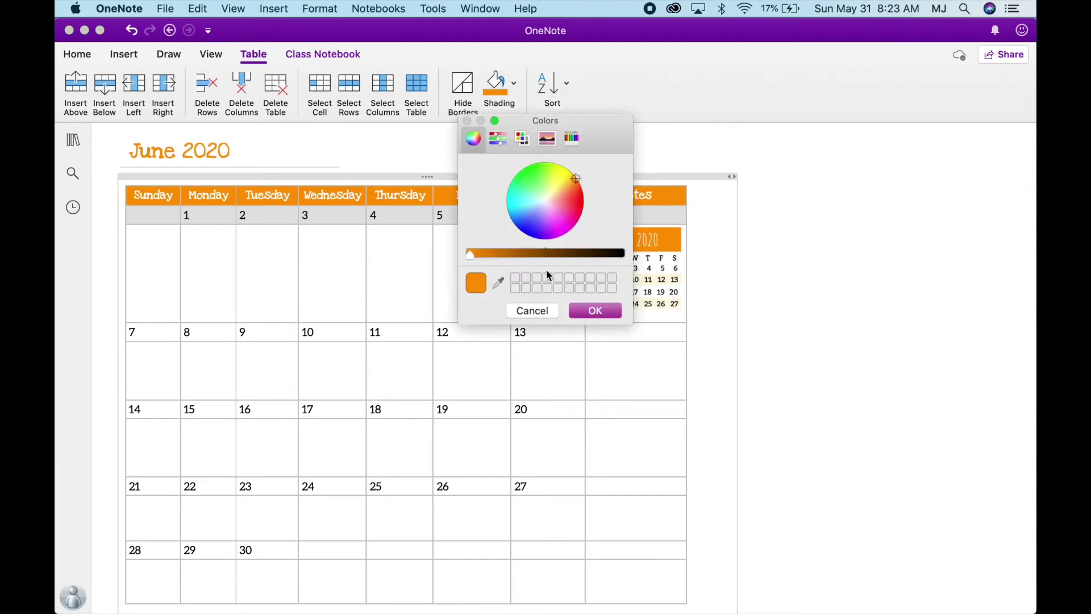
click(498, 284)
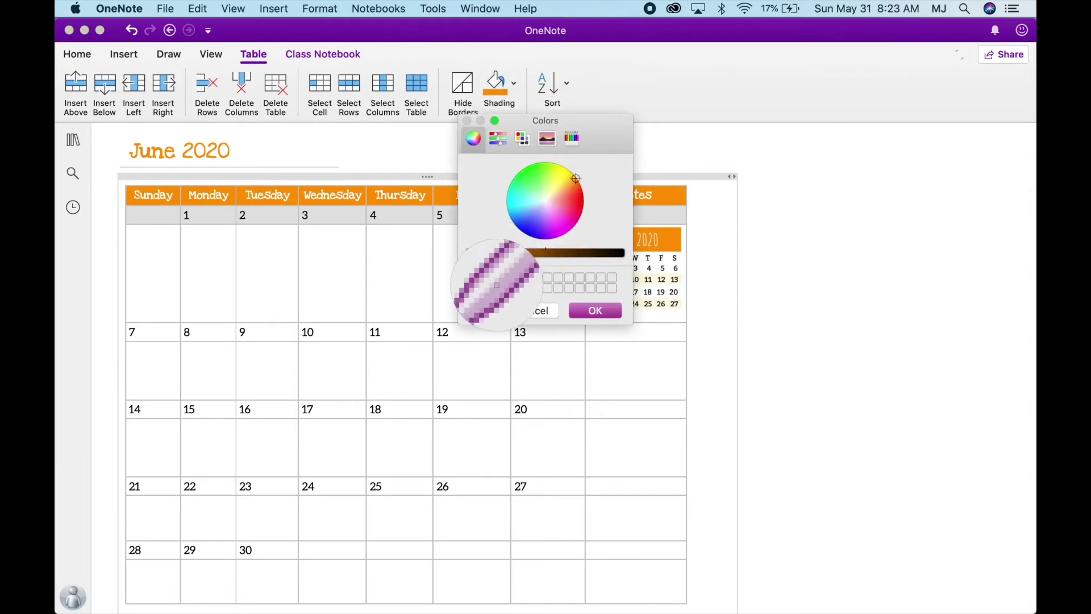
click(663, 279)
click(612, 311)
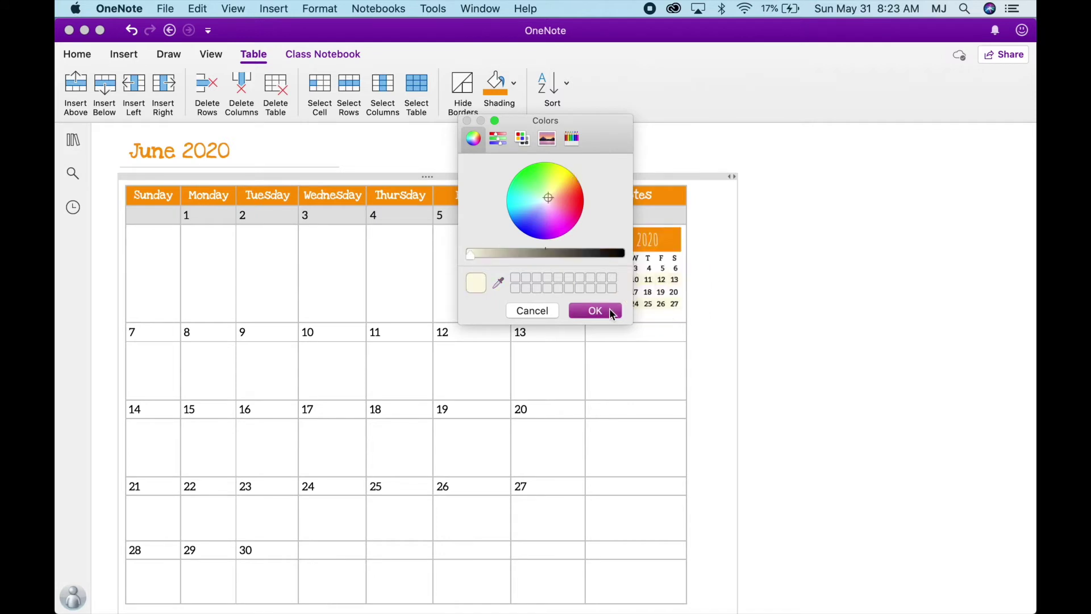
- Apply the same pale cream shading to the date rows starting with 7, 14, 21 and 28
click(111, 329)
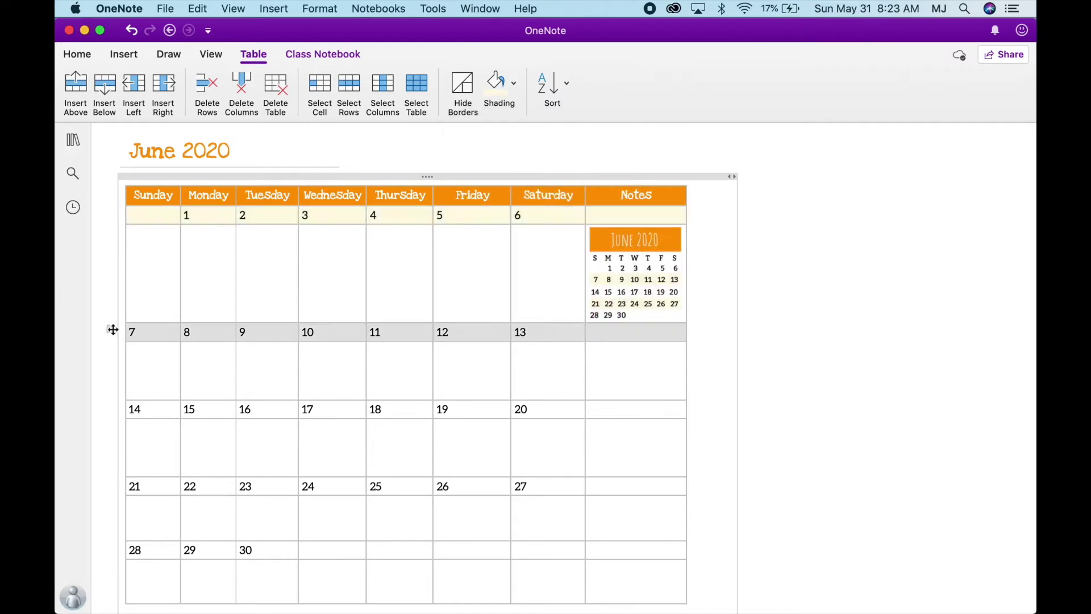
click(497, 84)
click(113, 404)
click(495, 85)
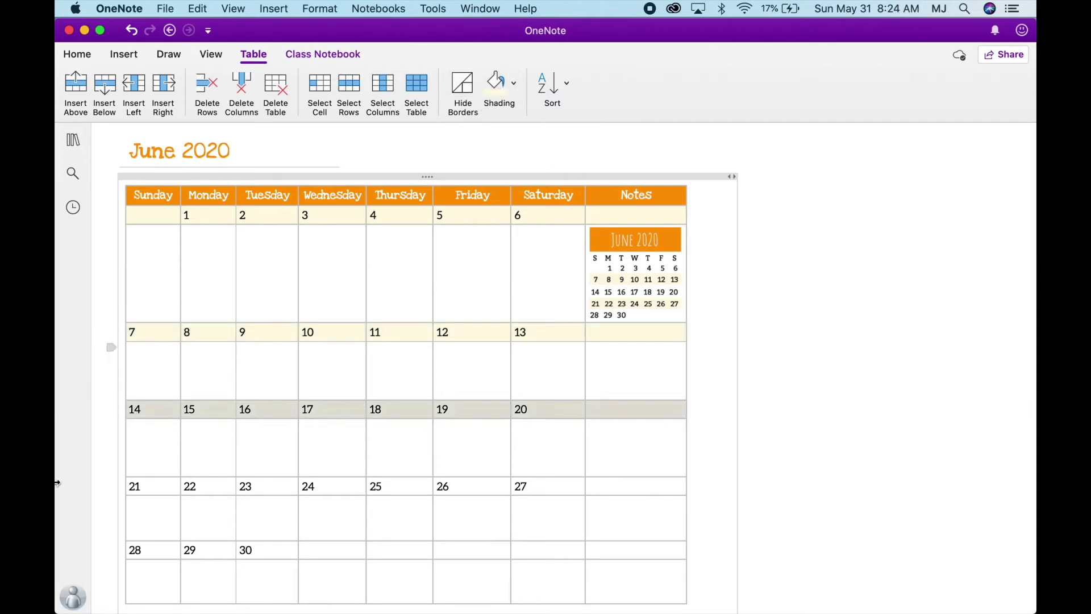
click(112, 479)
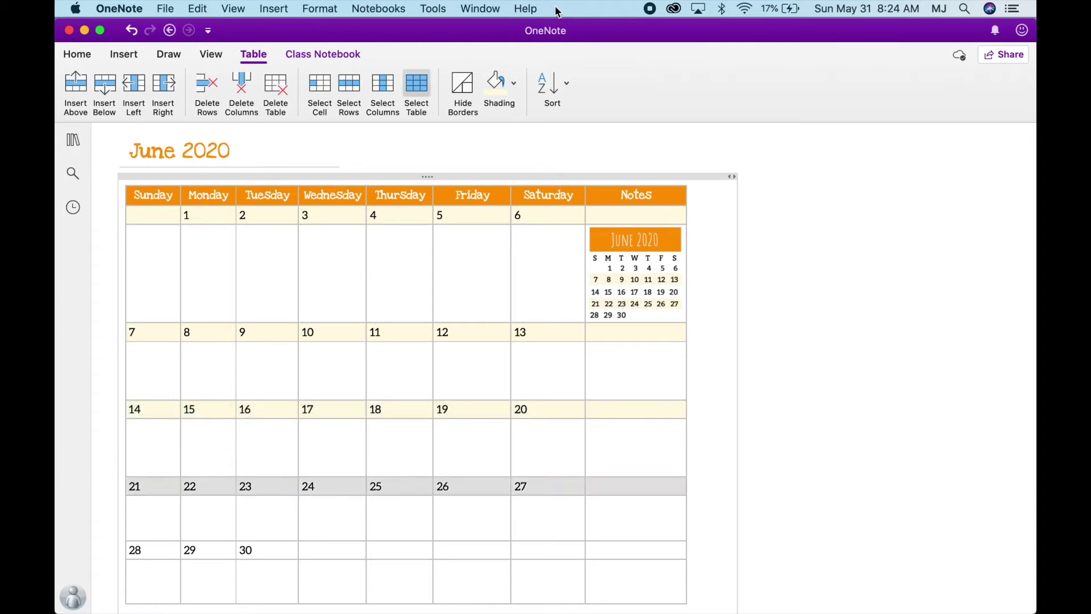
click(487, 85)
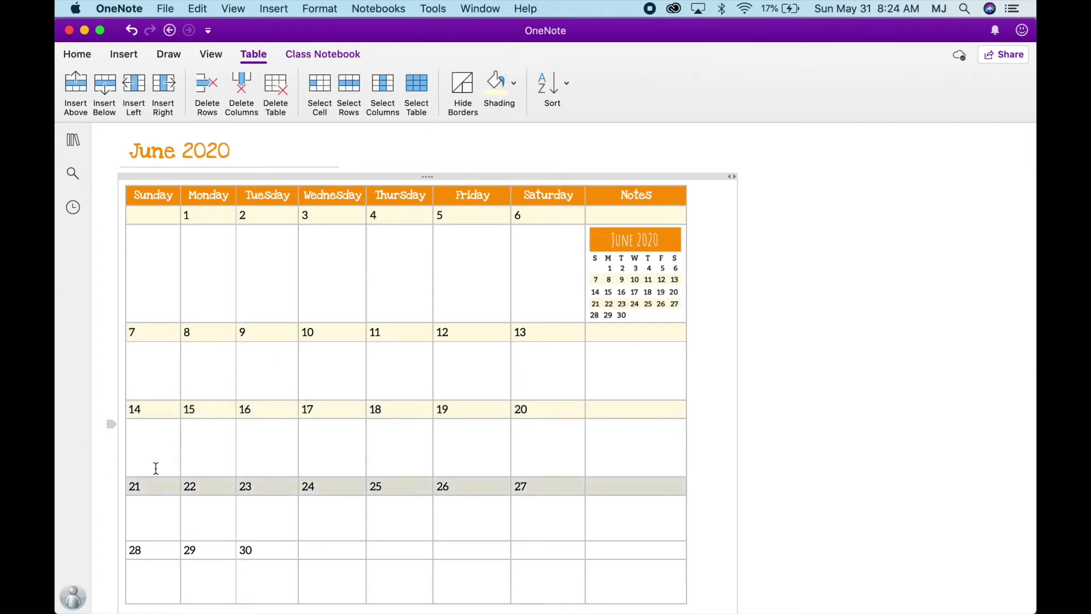
click(117, 548)
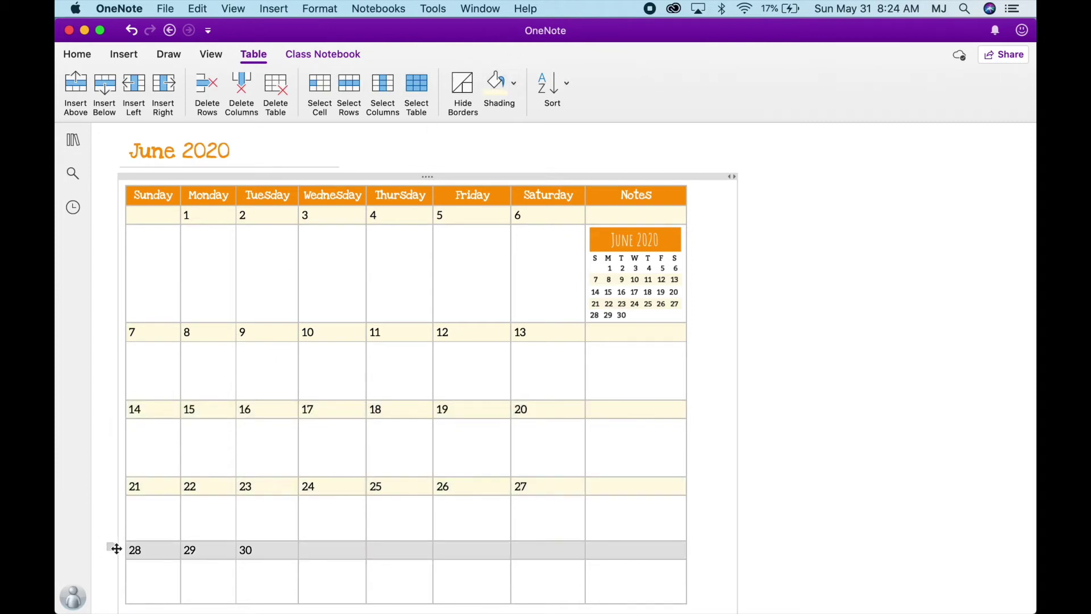
click(497, 91)
click(154, 443)
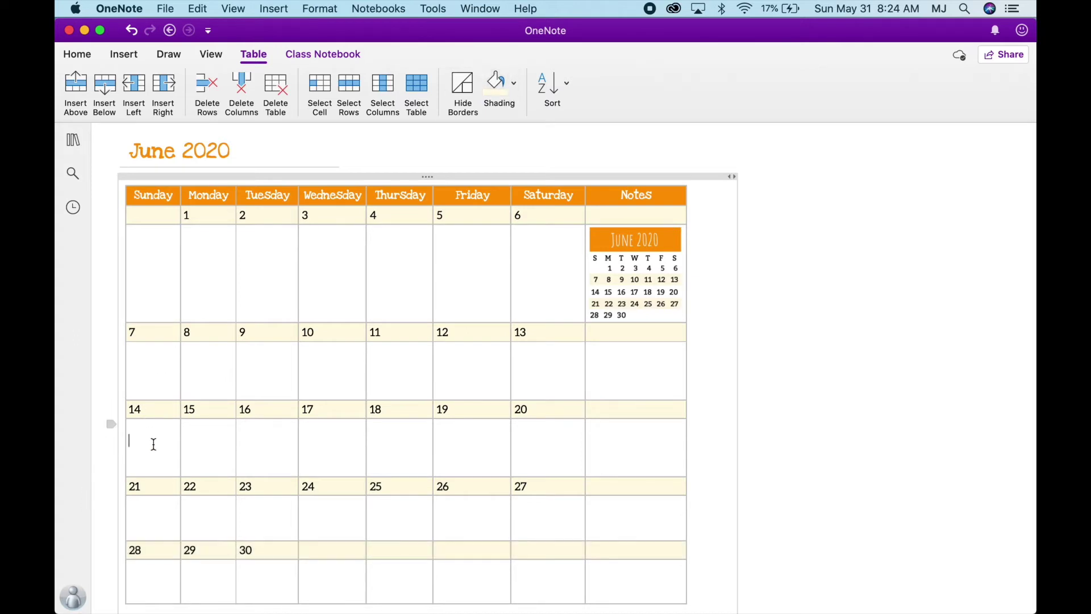
click(77, 57)
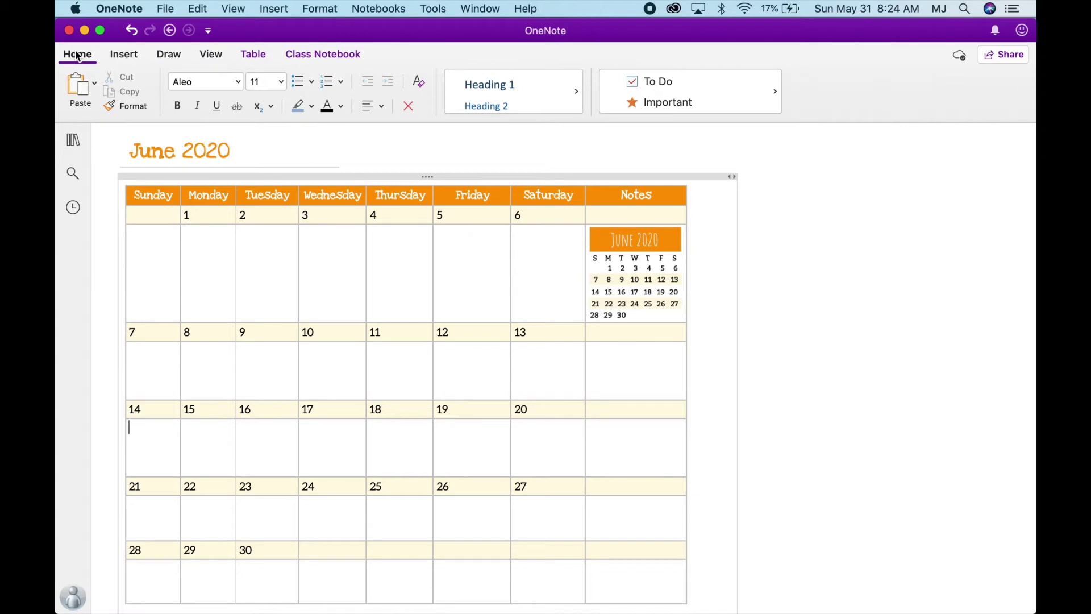
text(Fa)
key(BackSpace)
key(BackSpace)
- Set the font size to 9 for the blank rows beneath dates 1 to 6 and 7 to 13
click(111, 232)
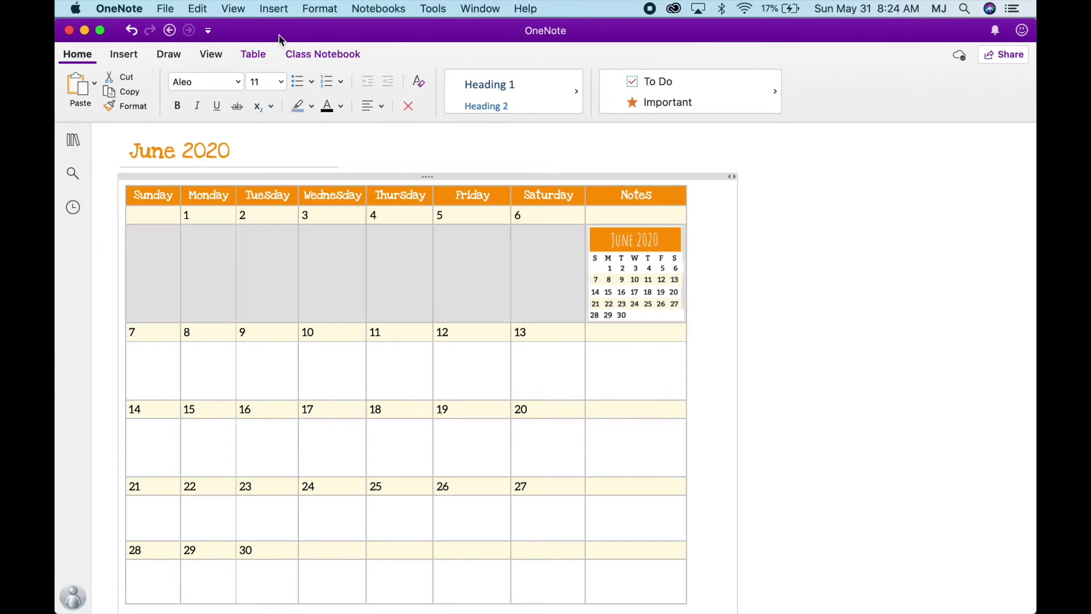
click(283, 83)
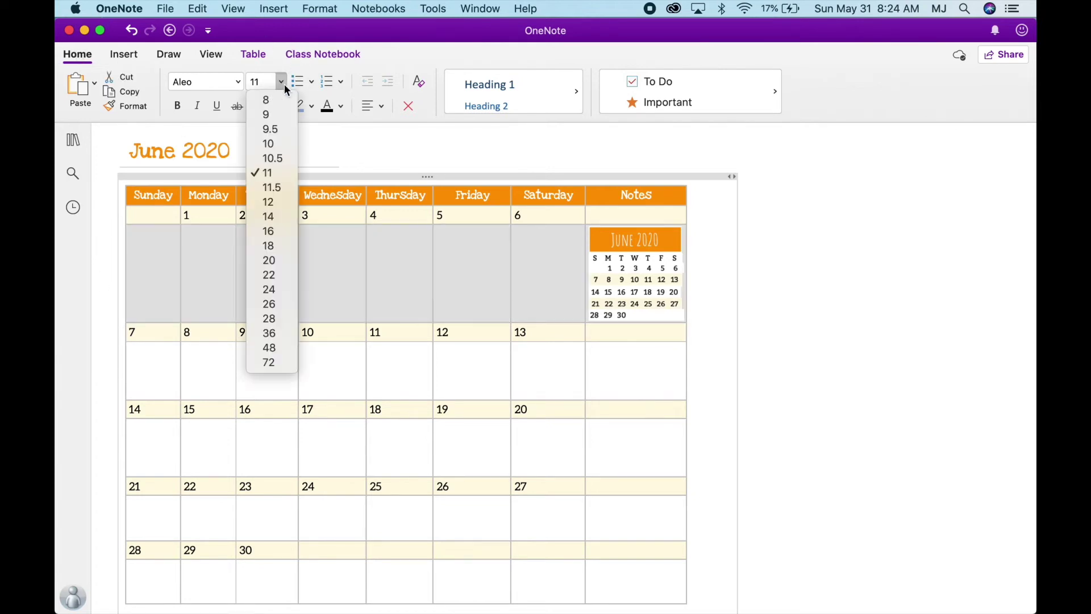
click(278, 116)
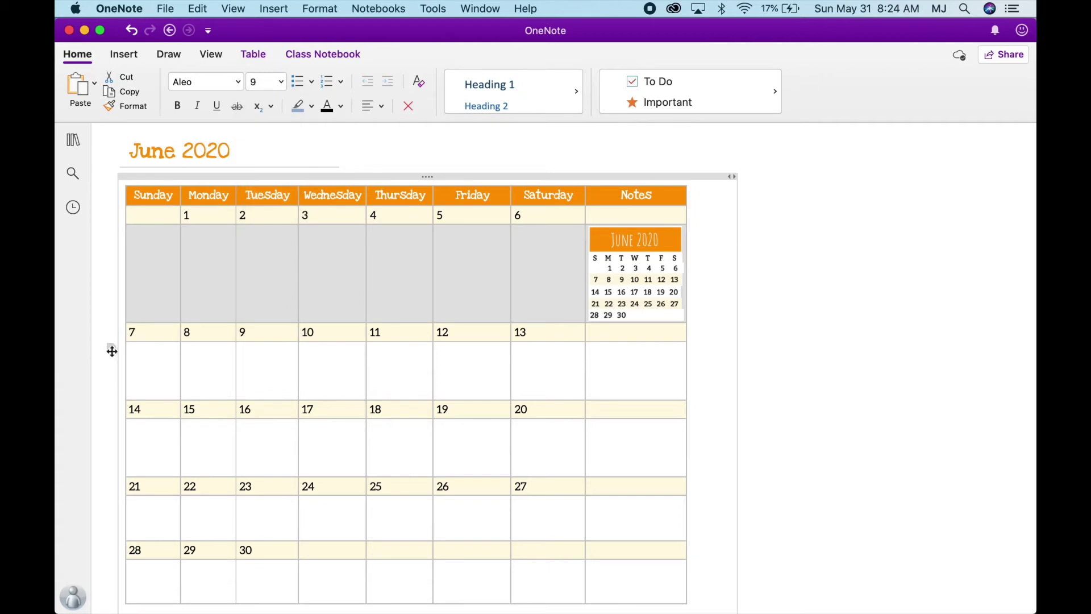
click(112, 348)
click(283, 82)
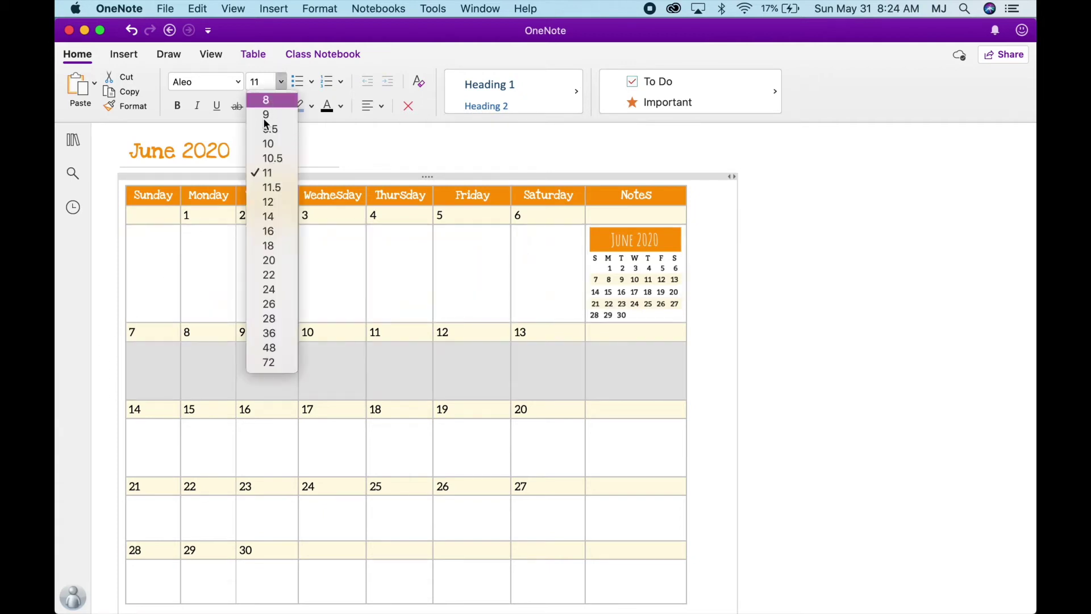
click(267, 124)
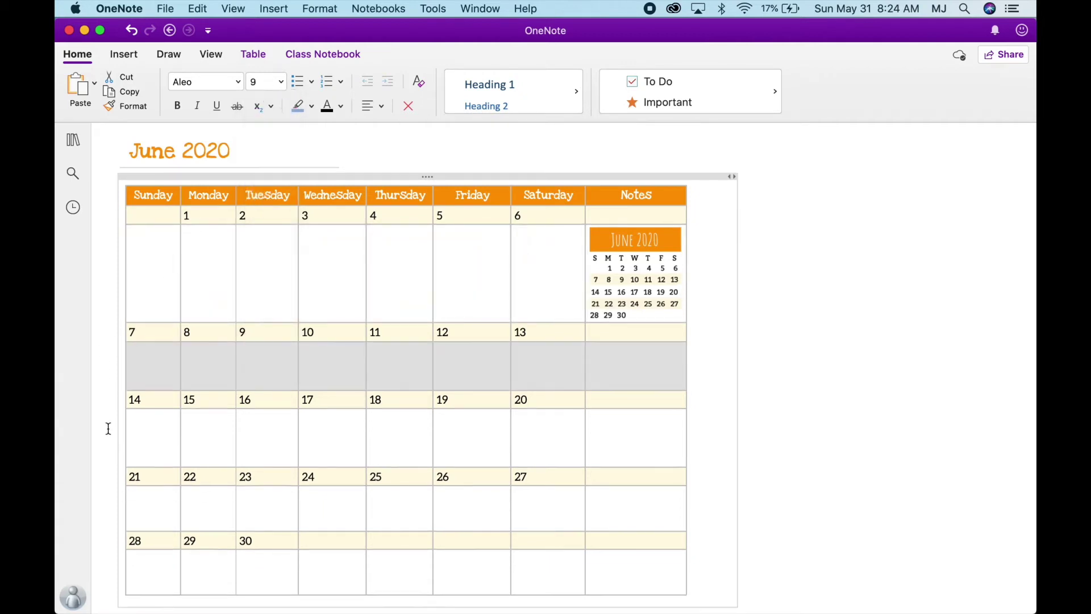
- Set the font size to 9 for the three blank rows beneath the date rows starting with 14, 21 and 28
click(107, 428)
click(112, 415)
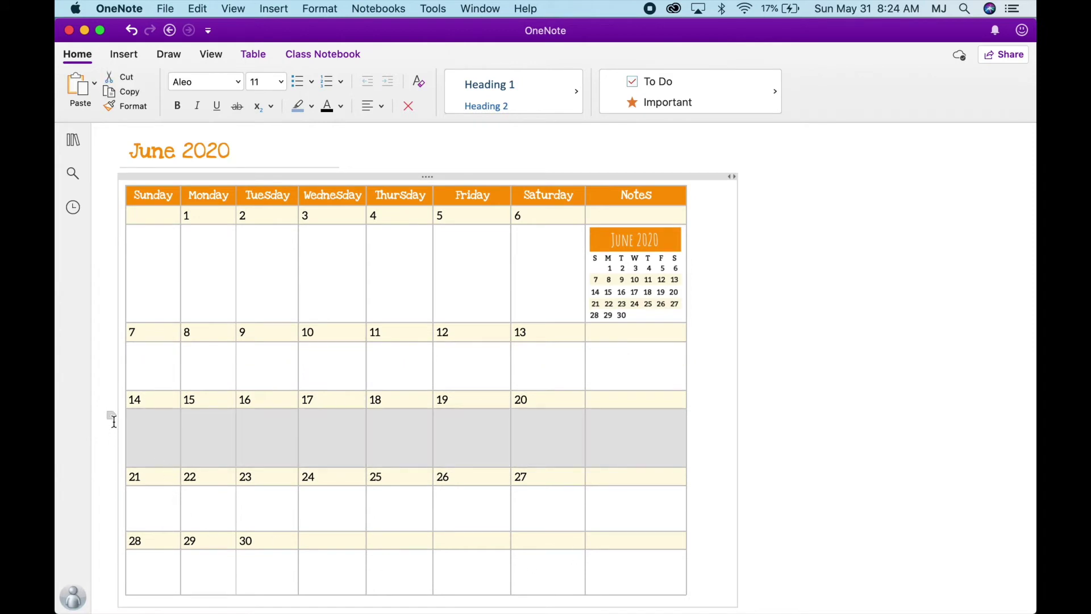
shift+click(114, 492)
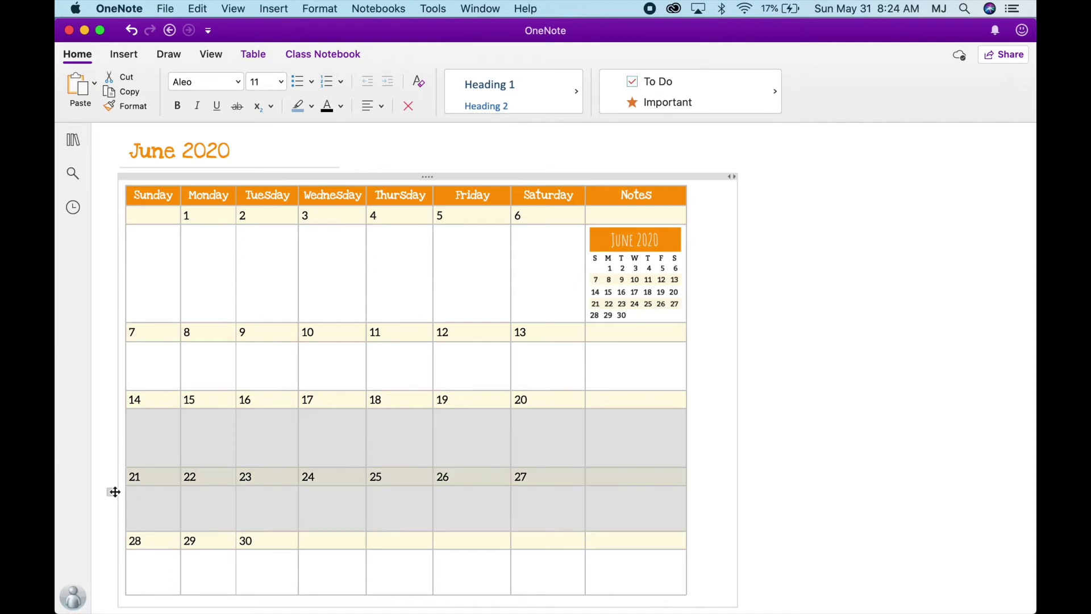
scroll(115, 492, down, 2)
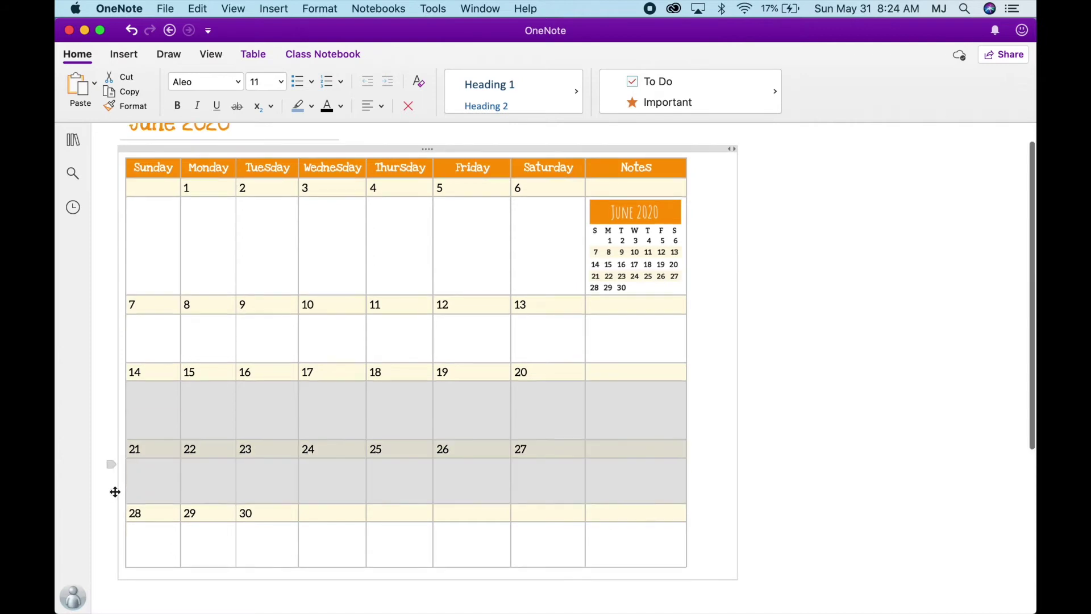
click(112, 385)
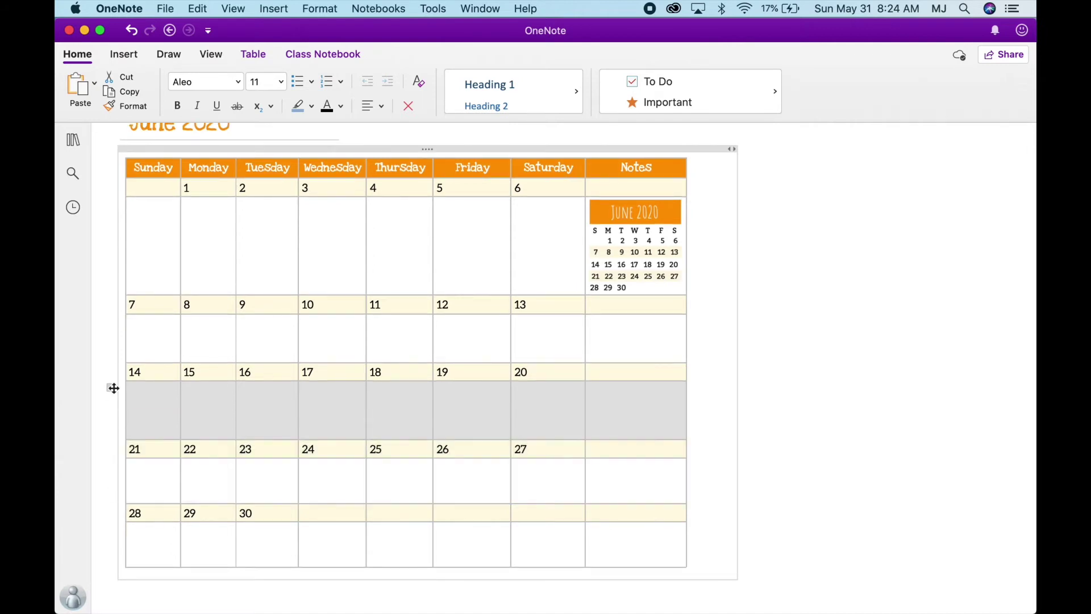
super+click(112, 464)
super+click(113, 531)
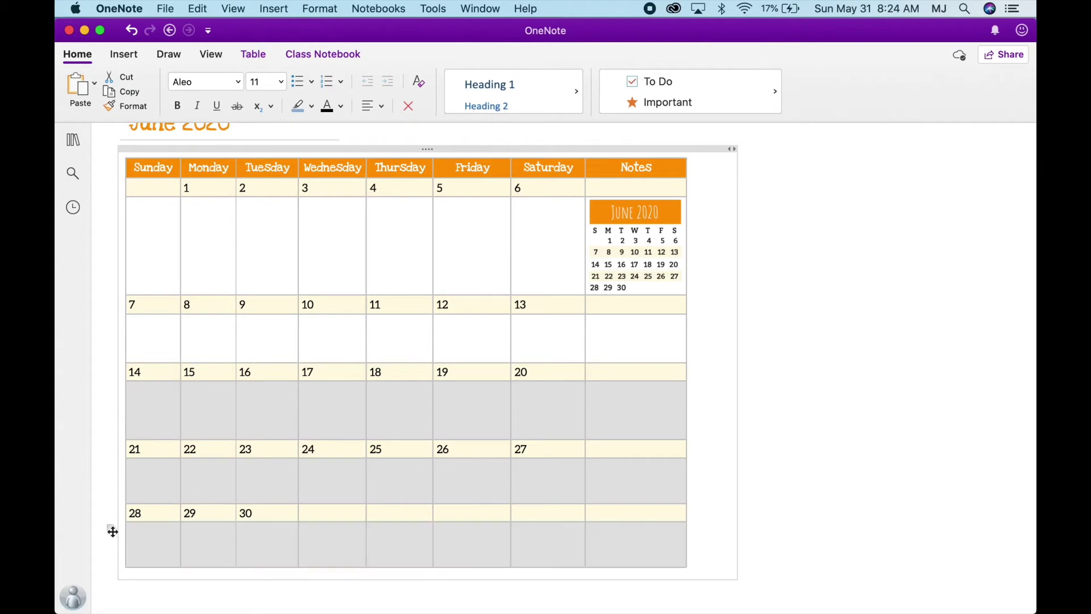
click(282, 81)
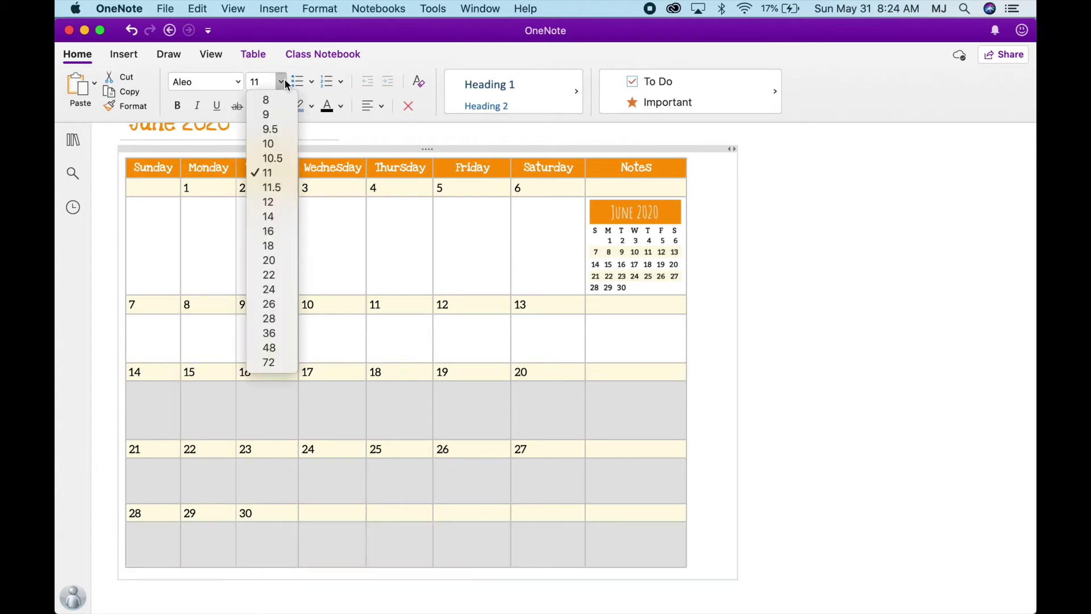
click(286, 114)
- Add the bulleted entry Father's Day in the cell beneath Sunday 14
click(160, 397)
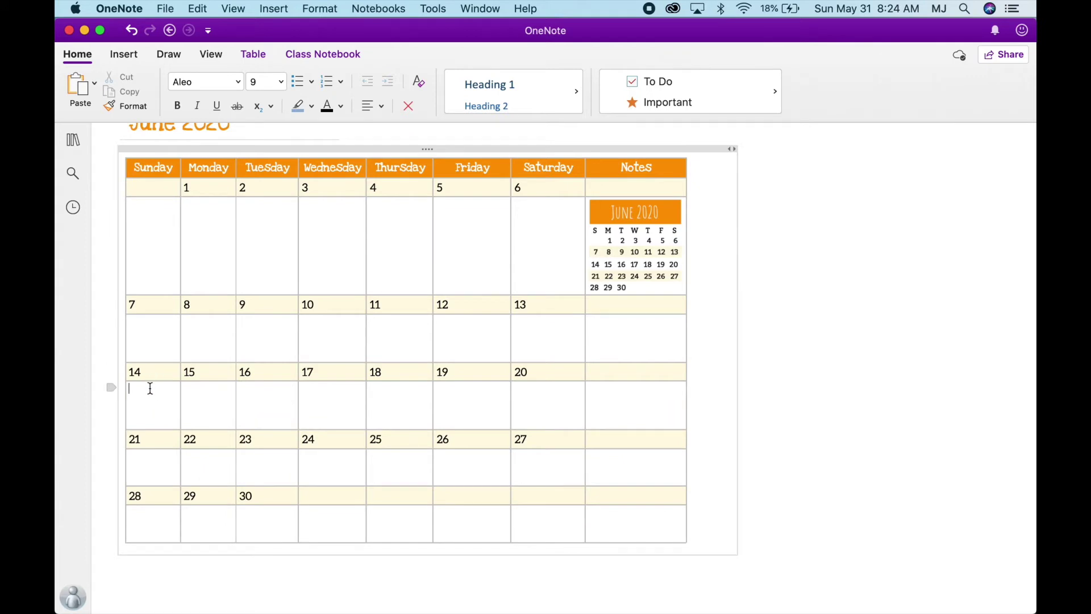
click(299, 83)
text(Father's Day)
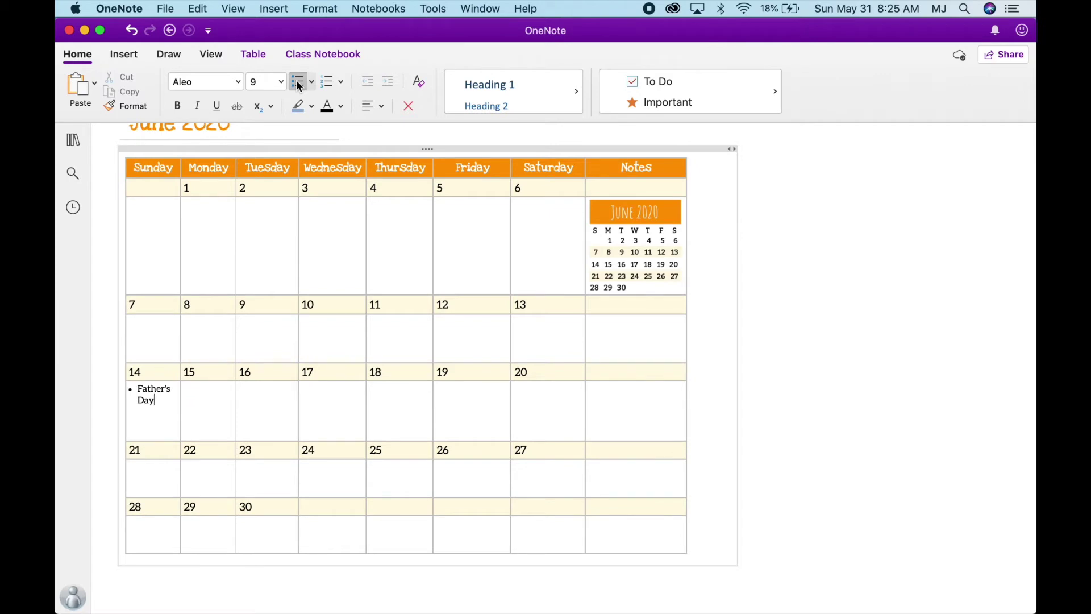
- Start an empty bullet below Father's Day in the Sunday 14 cell, and slightly narrow the Friday and Saturday columns
key(Return)
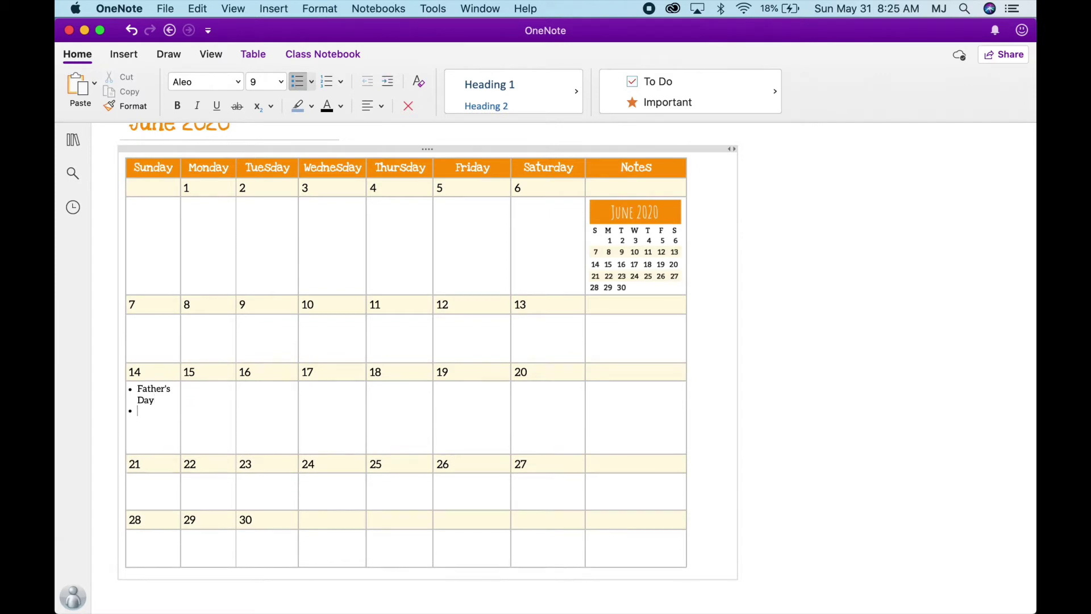
click(153, 330)
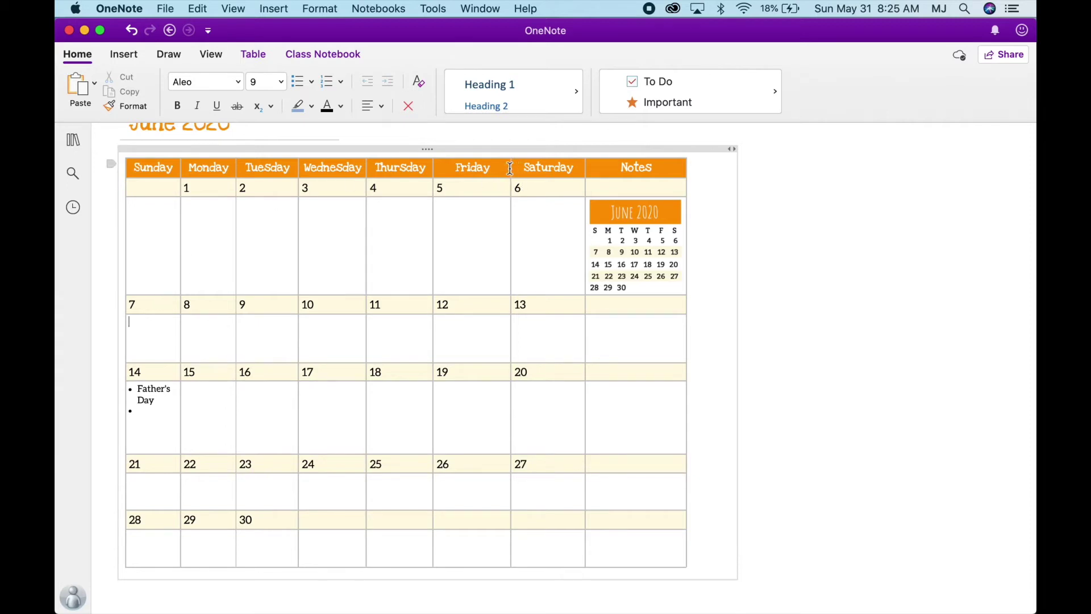
drag(510, 169, 504, 171)
drag(576, 168, 572, 169)
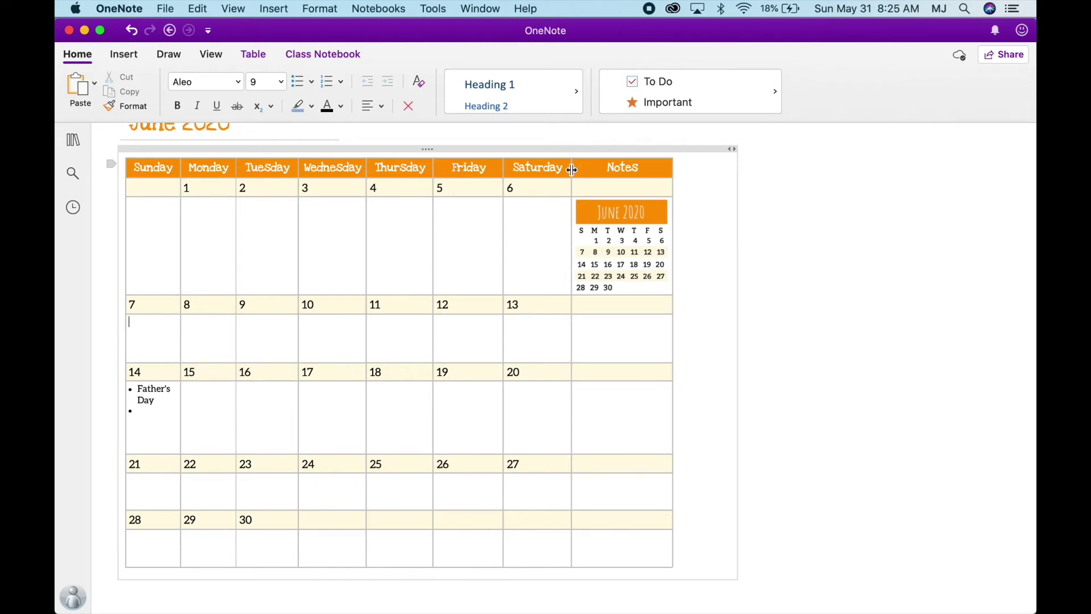
- Add the bulleted entry "11 AM - Online church service" in the cell beneath Sunday 7
click(131, 322)
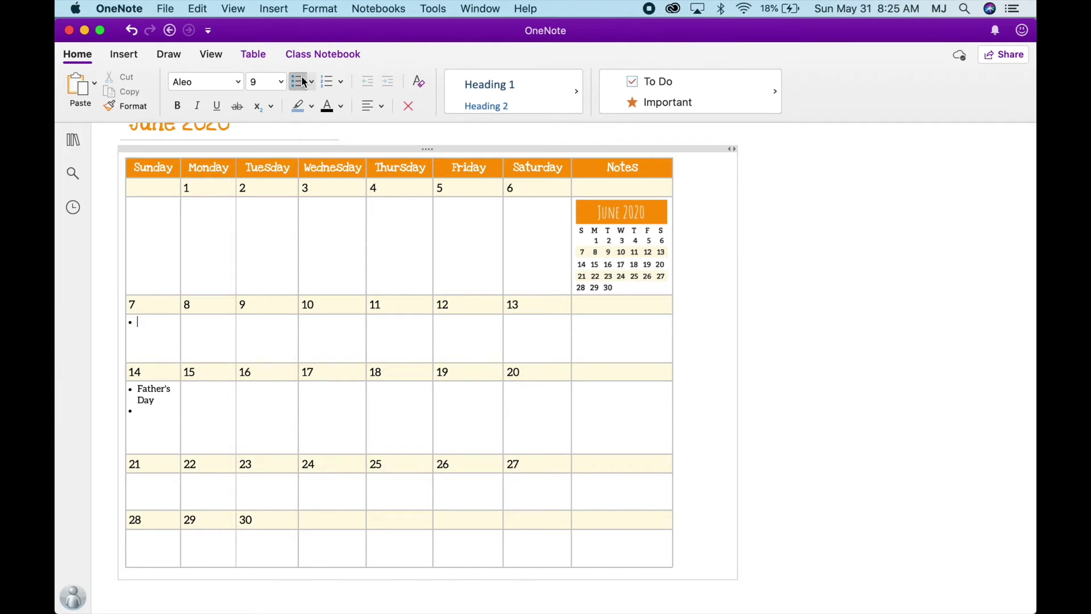
text(11 AM - Online ch)
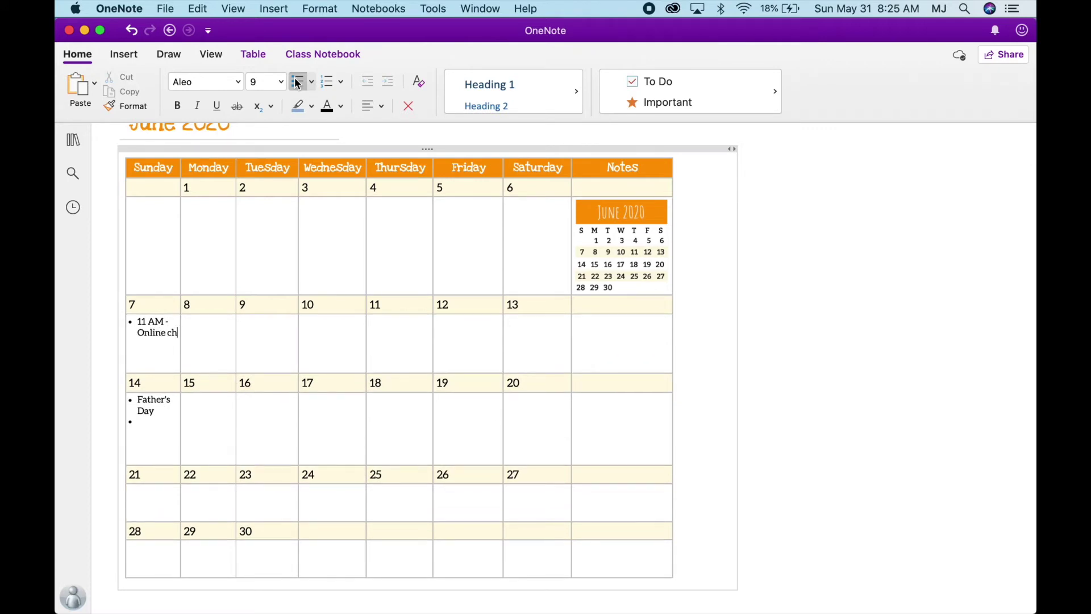
text(urch service)
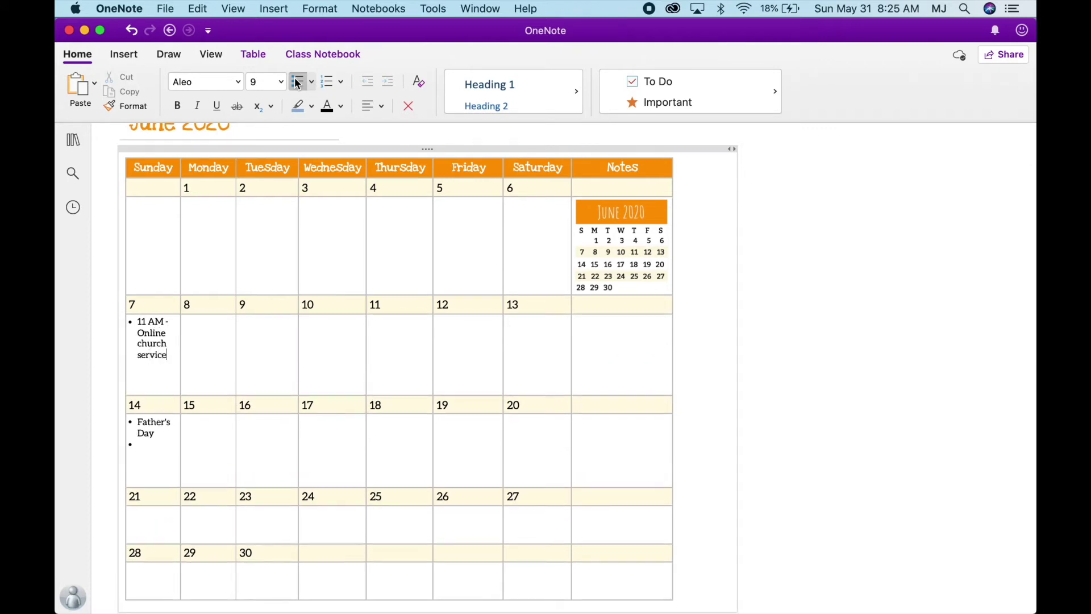
- Copy the online church service entry from Sunday 7 into the empty bullet below Father's Day
key(alt+shift+Left)
key(alt+shift+Left)
key(alt+shift+Left)
key(alt+shift+Left)
key(shift+Right)
key(shift+Left)
key(Left)
key(shift+Down)
key(shift+Down)
key(shift+Down)
key(shift+Down)
key(shift+Left)
key(cmd+c)
key(Down)
key(Down)
key(Down)
key(Down)
key(Down)
key(cmd+v)
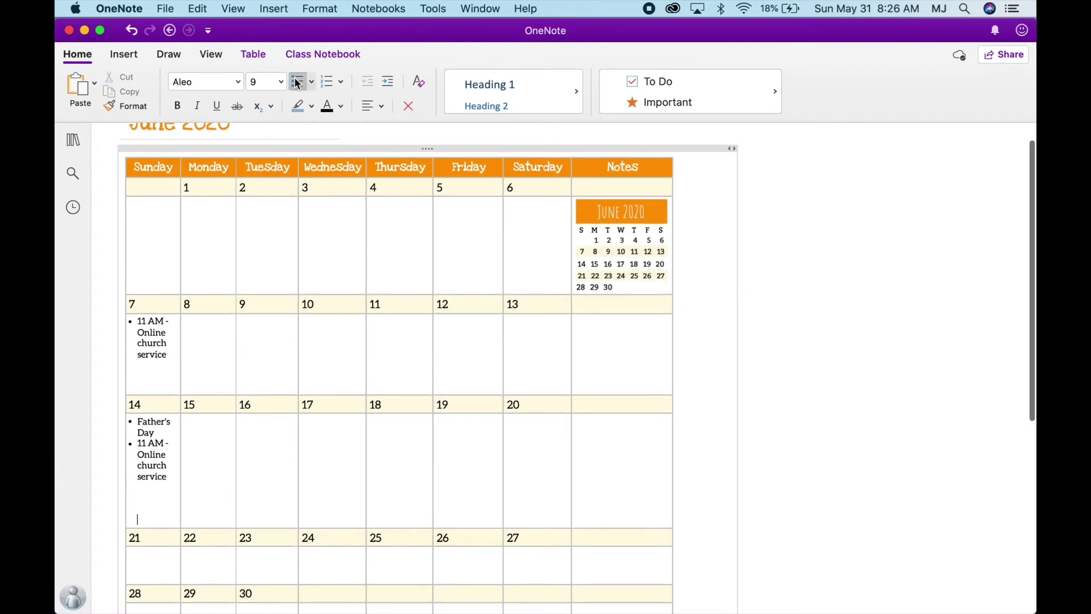
- Paste the copied church service entry beneath Sunday 21 and format it as a bullet
scroll(298, 84, down, 2)
key(Down)
key(cmd+v)
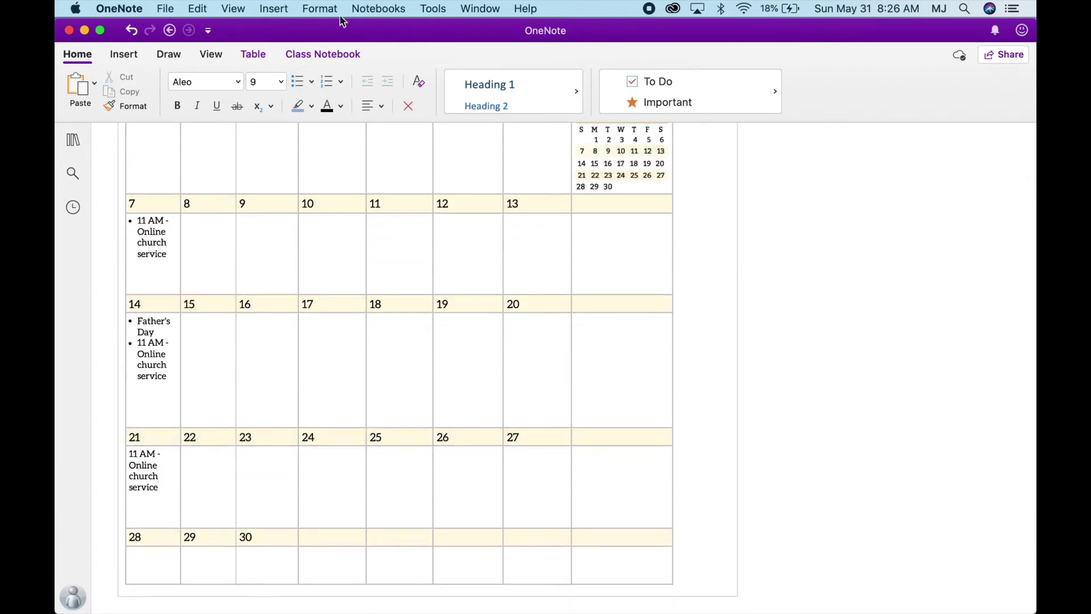
click(299, 87)
- Paste the church service entry beneath Sunday 28, make it a bullet and remove the blank line before its text
click(158, 579)
scroll(154, 561, down, 2)
key(cmd+v)
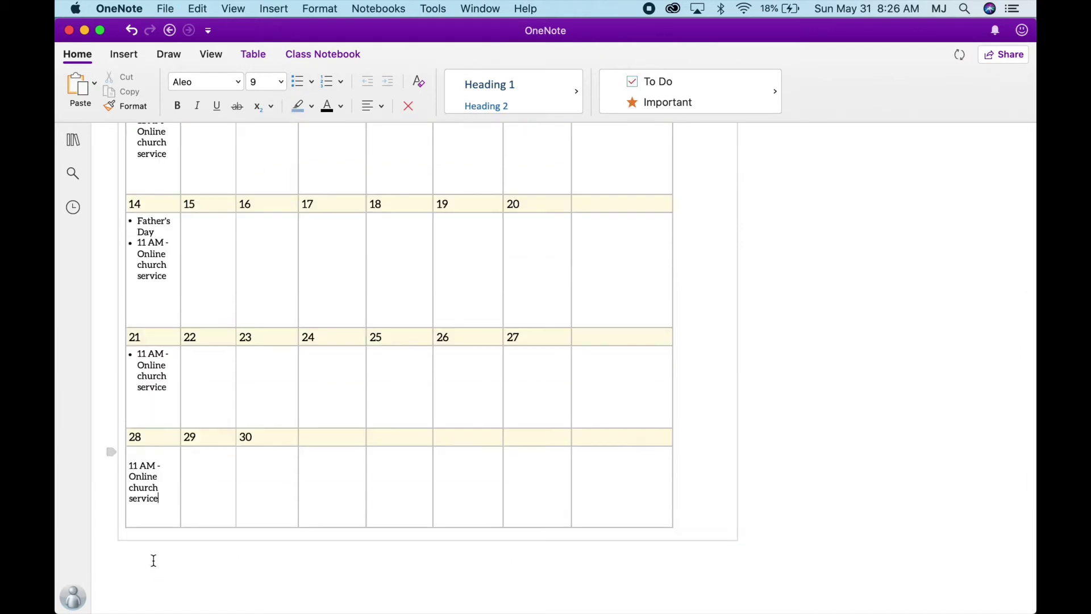
click(294, 81)
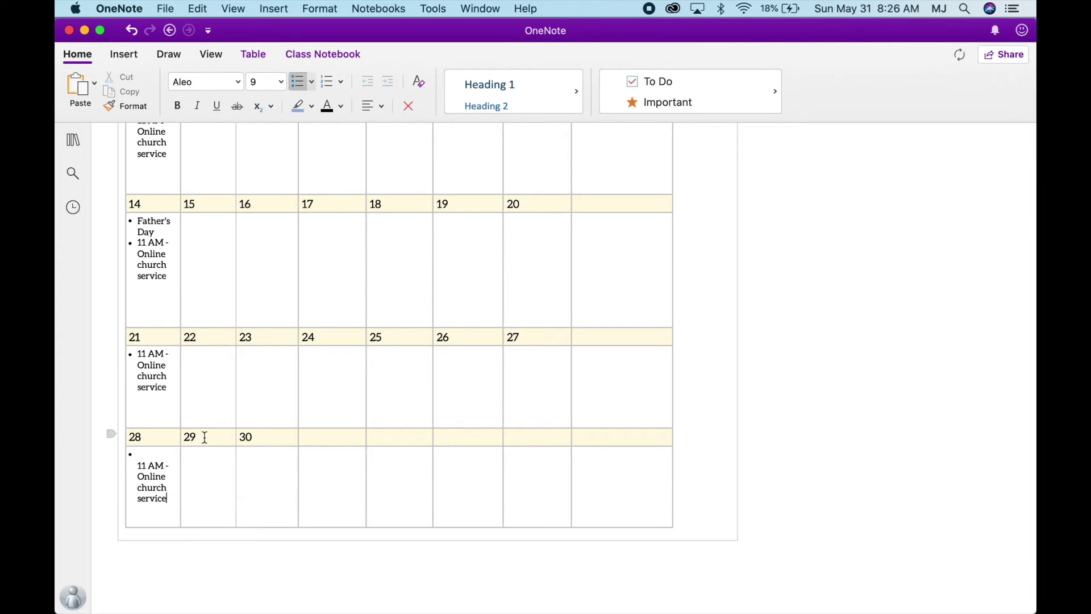
key(BackSpace)
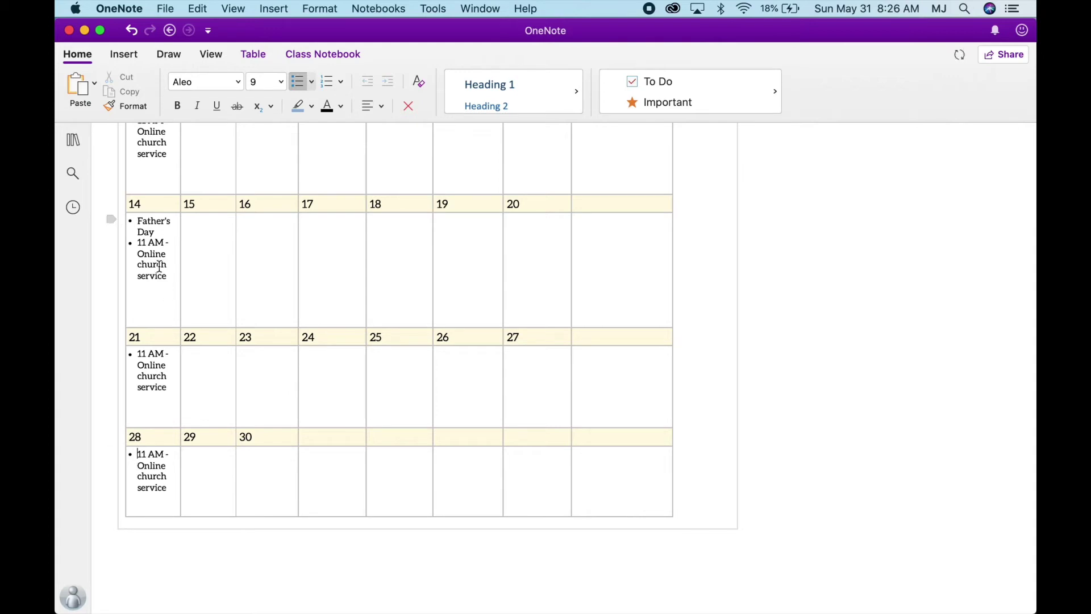
- Insert a blank line between the Father's Day and church service entries beneath Sunday 14
click(161, 222)
key(shift+Return)
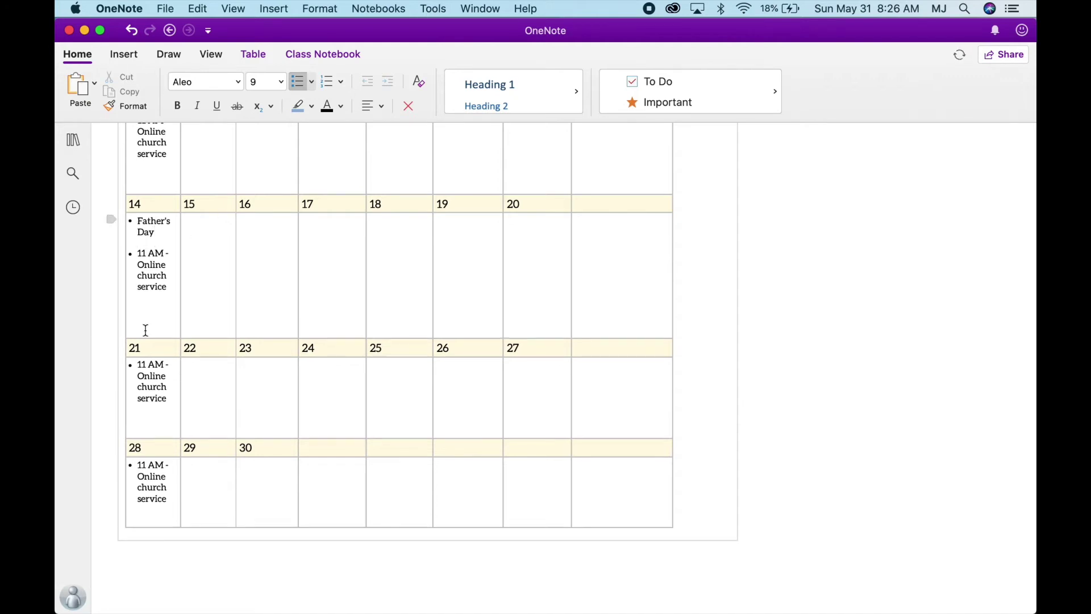
scroll(146, 330, up, 2)
scroll(146, 329, up, 4)
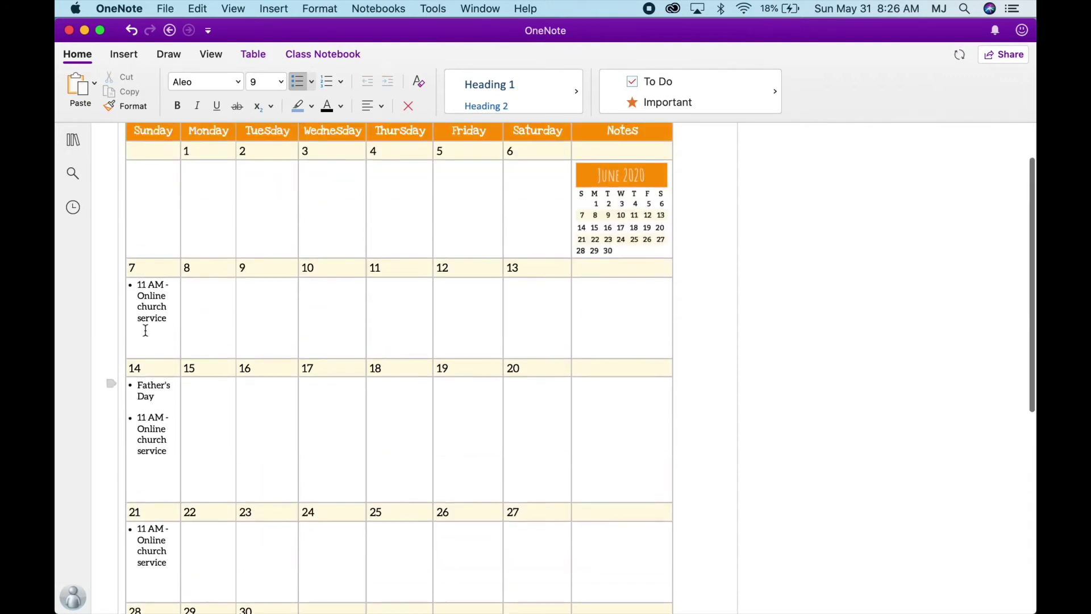
scroll(146, 330, up, 2)
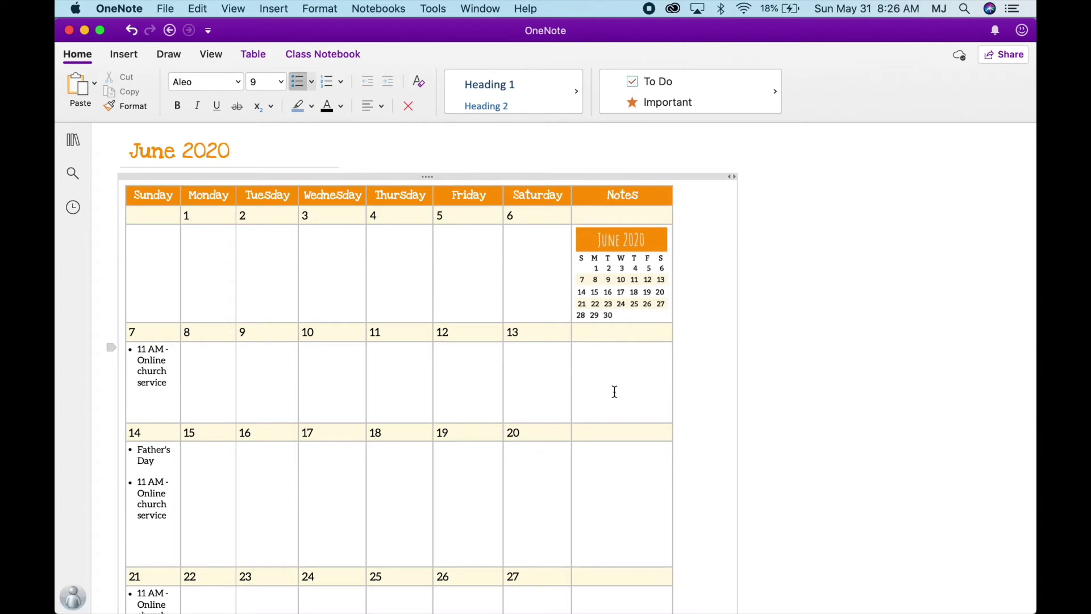
- Resize the note container around the calendar so its width fits closely to the edge of the Notes column
scroll(588, 449, down, 5)
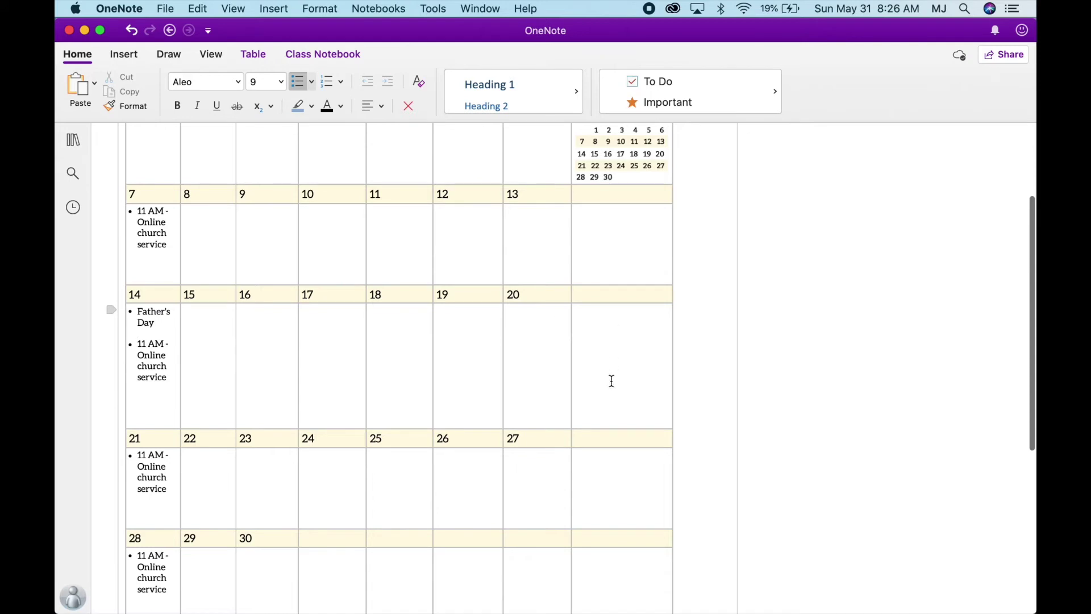
scroll(614, 379, down, 8)
scroll(614, 379, up, 12)
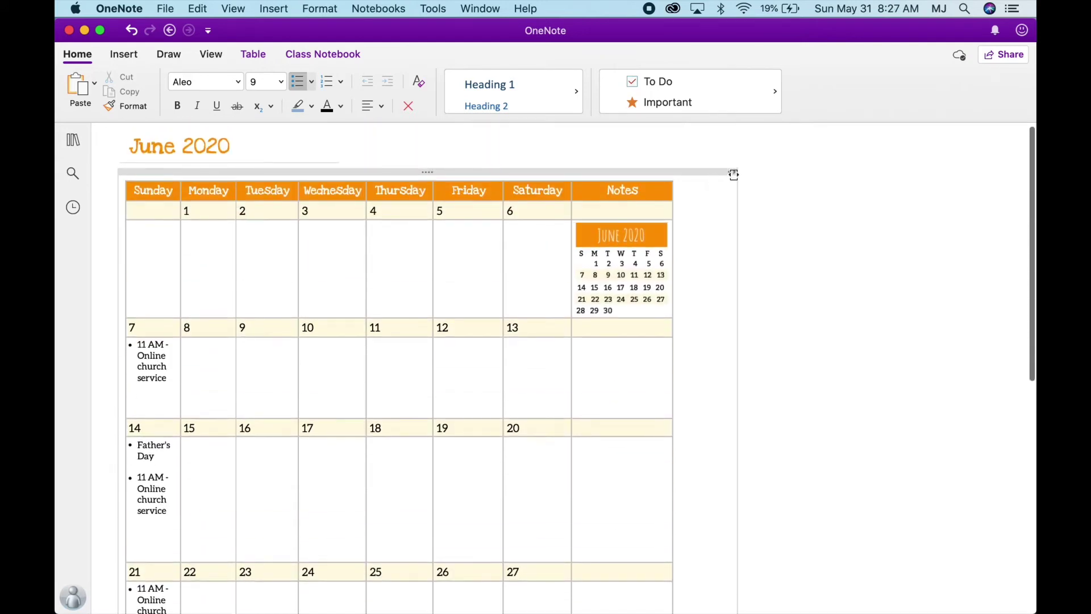
drag(734, 174, 813, 173)
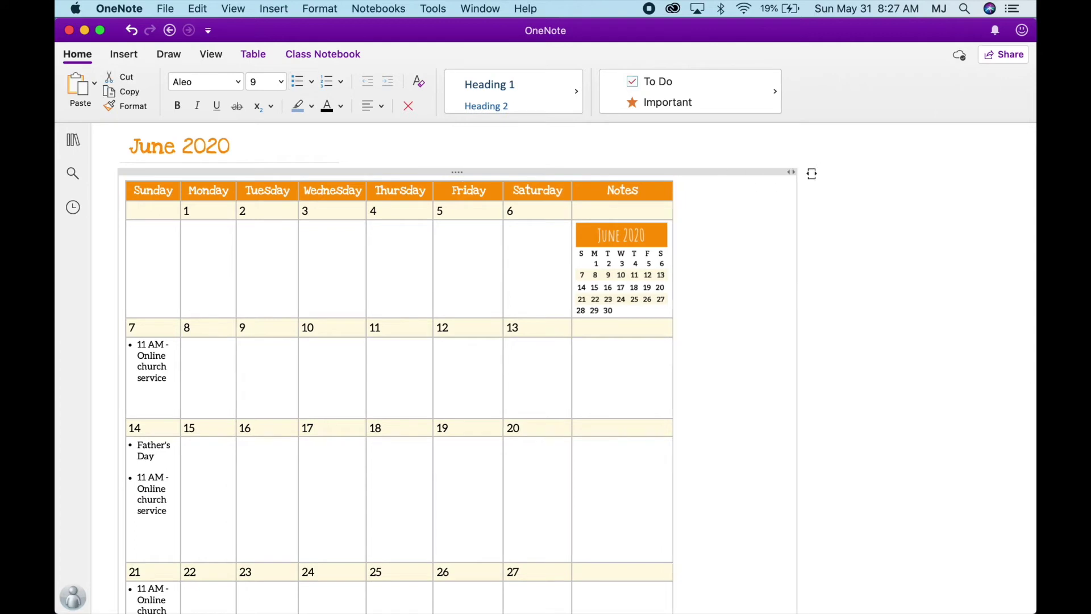
click(695, 195)
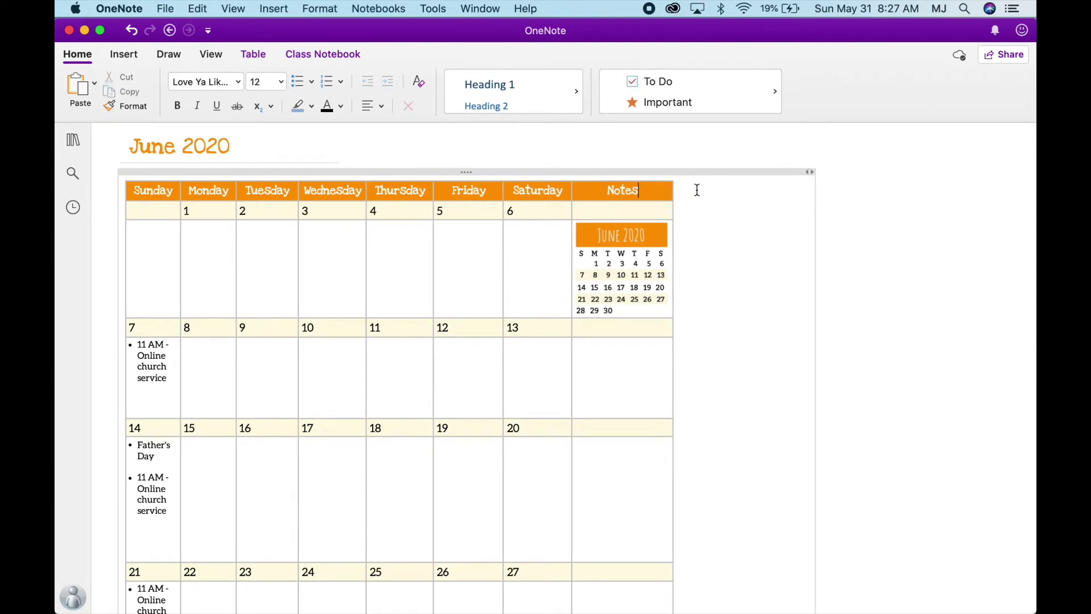
drag(817, 171, 678, 177)
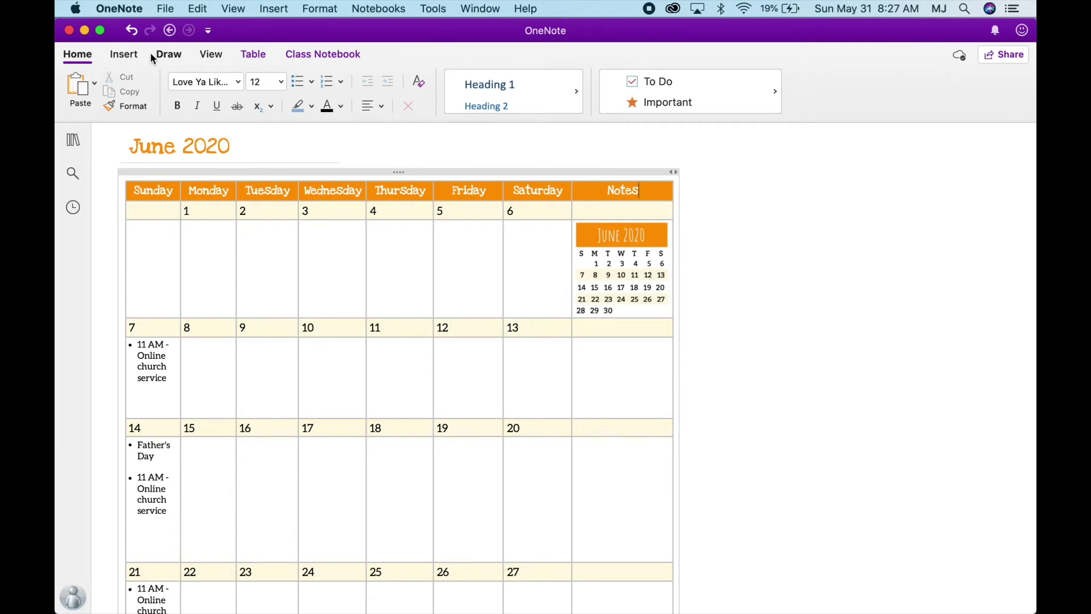
- Insert a table with one column and eight rows in the blank area beside the Notes column
click(726, 188)
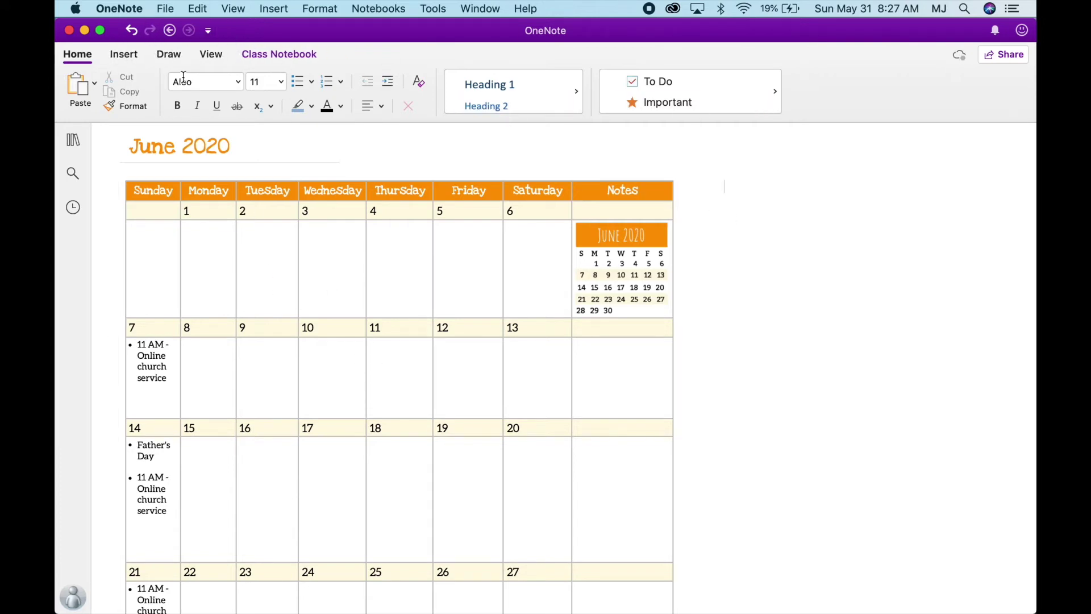
click(127, 59)
click(129, 59)
click(132, 61)
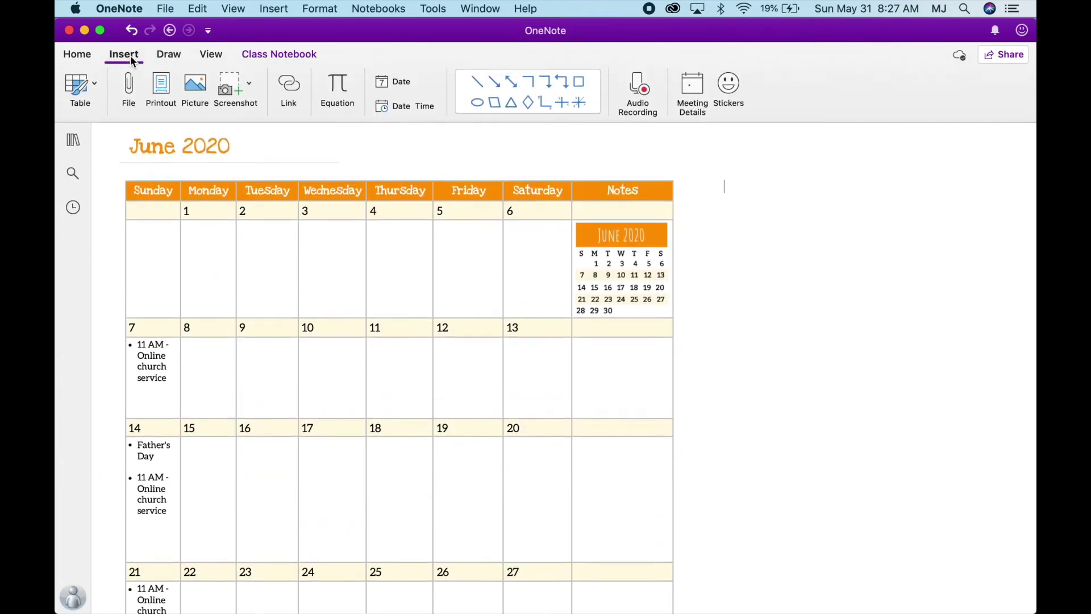
click(96, 91)
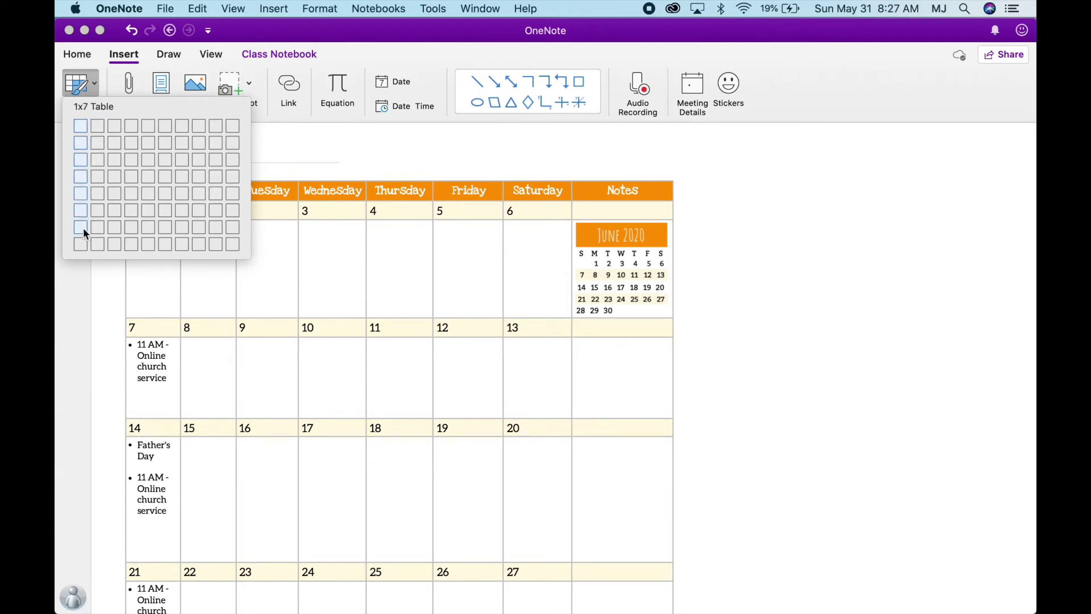
click(81, 244)
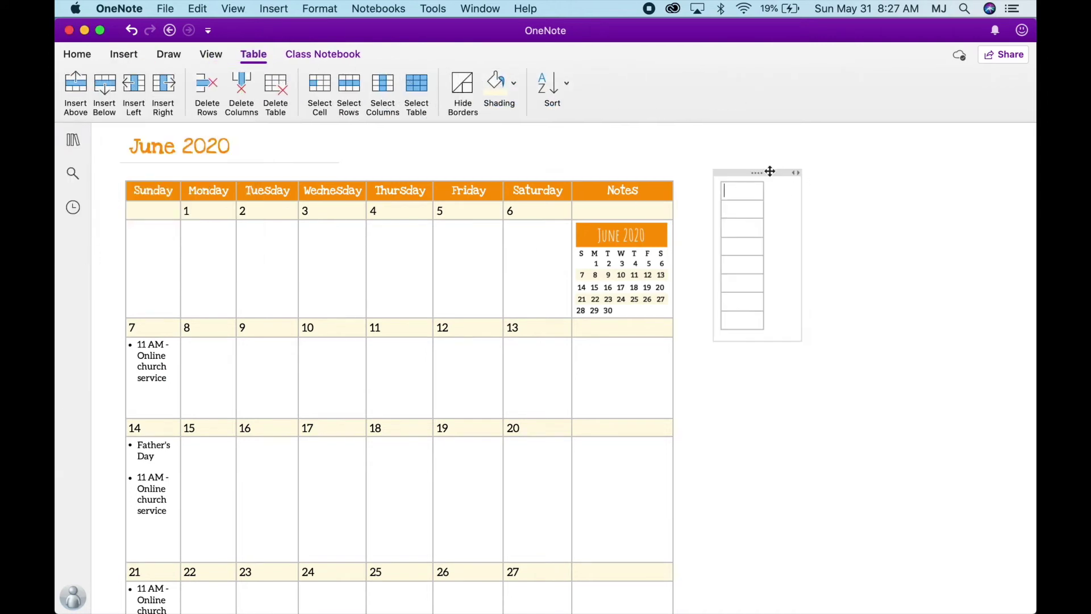
- Move the new one-column table closer to the calendar and widen its column to nearly three times its width
drag(766, 170, 737, 182)
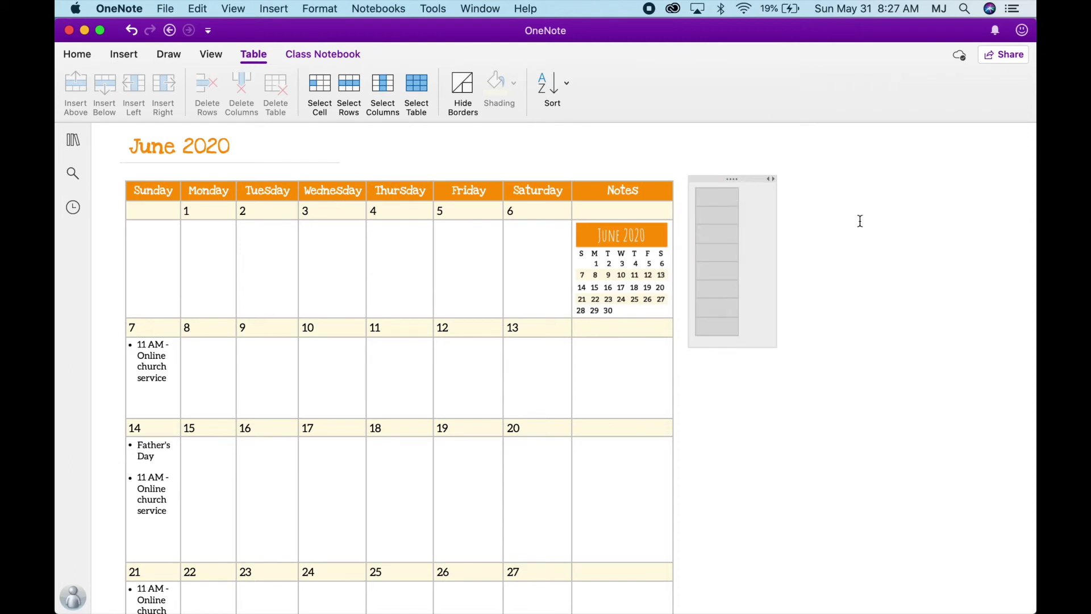
click(858, 221)
drag(738, 197, 820, 197)
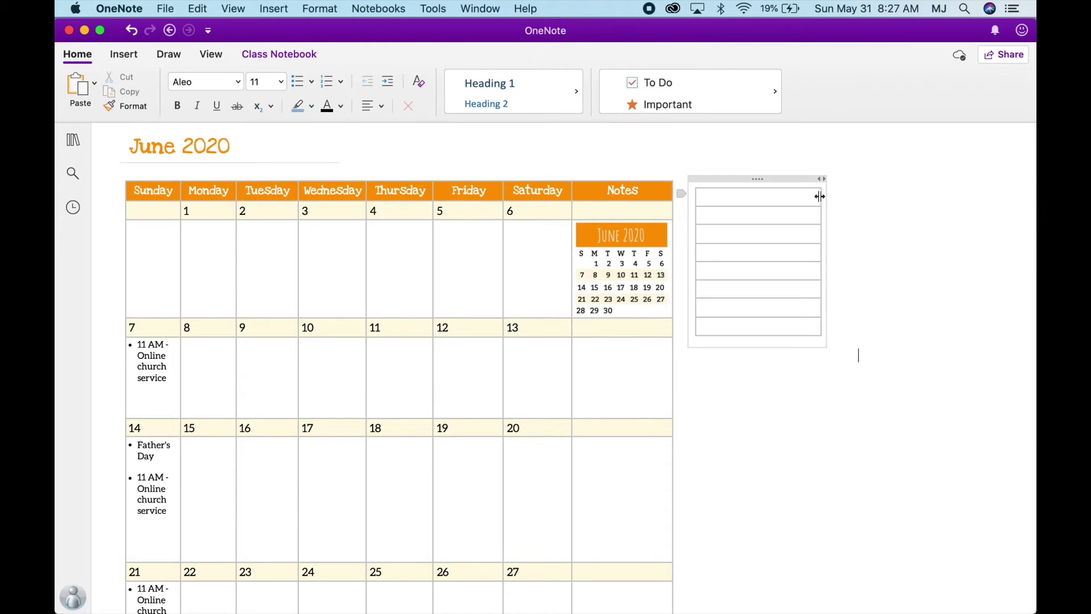
- Hide the borders of the calendar table and show them again
click(721, 196)
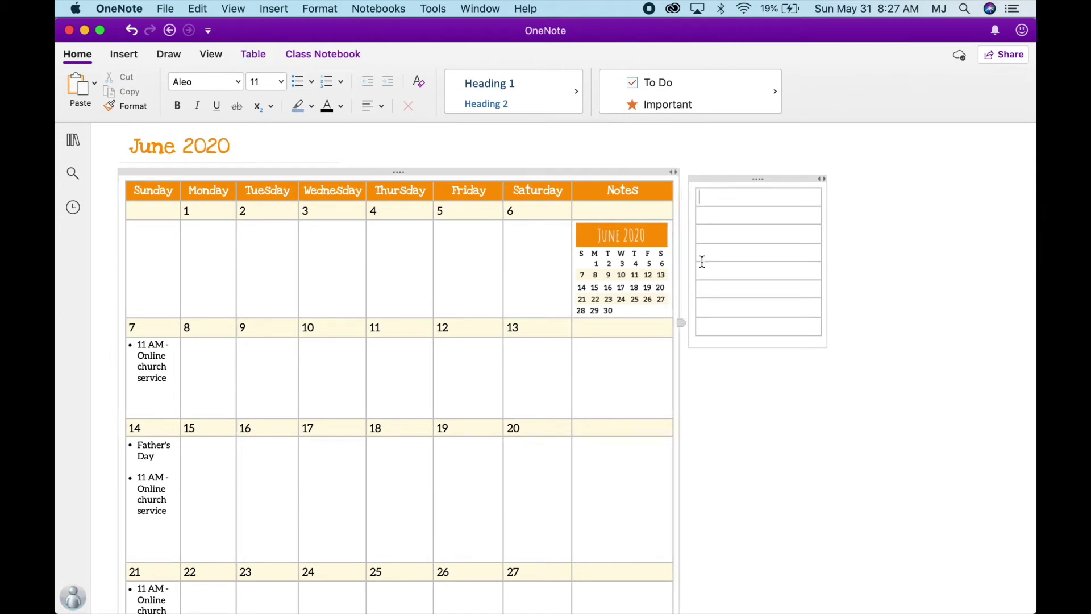
click(162, 227)
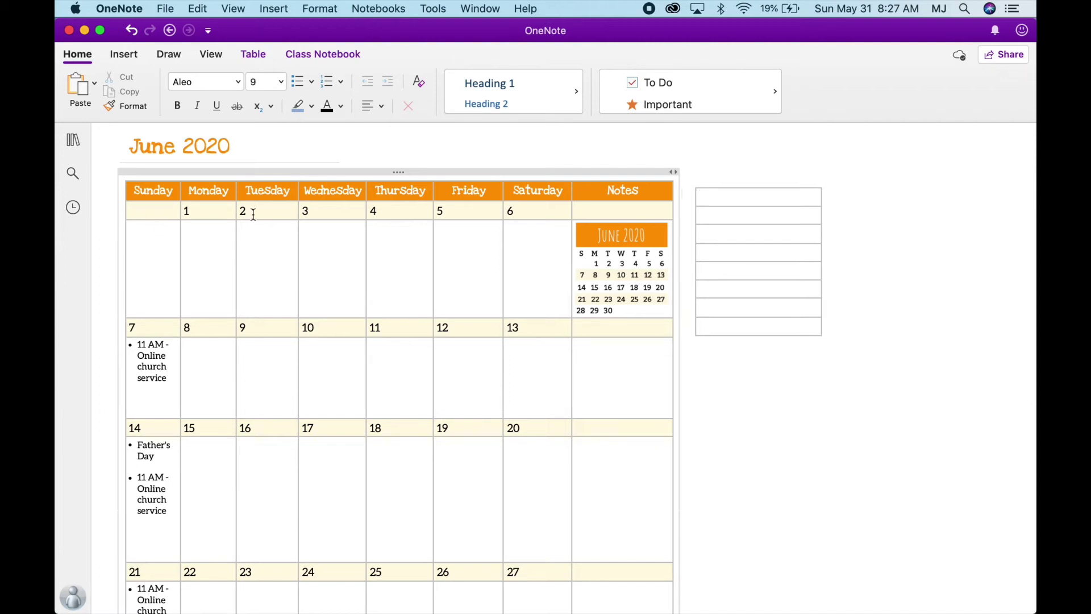
click(253, 54)
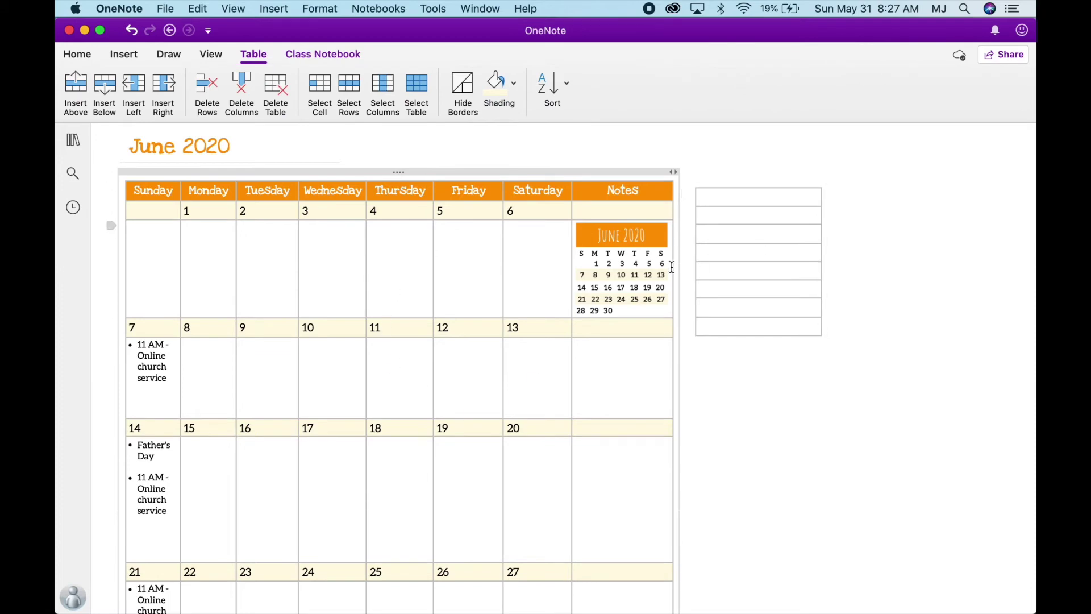
click(463, 86)
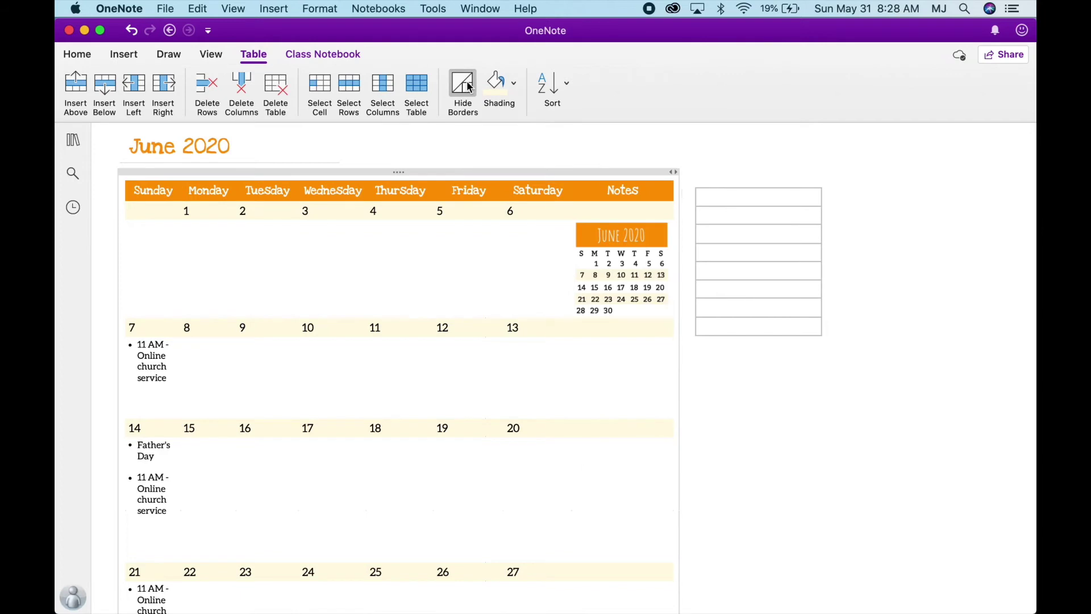
click(470, 87)
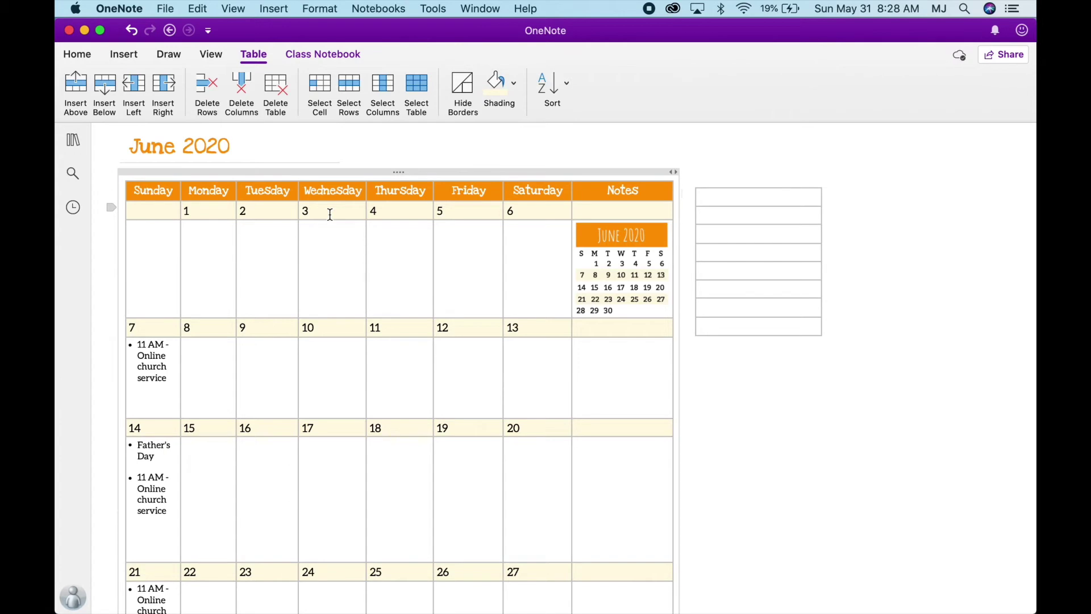
scroll(334, 423, down, 5)
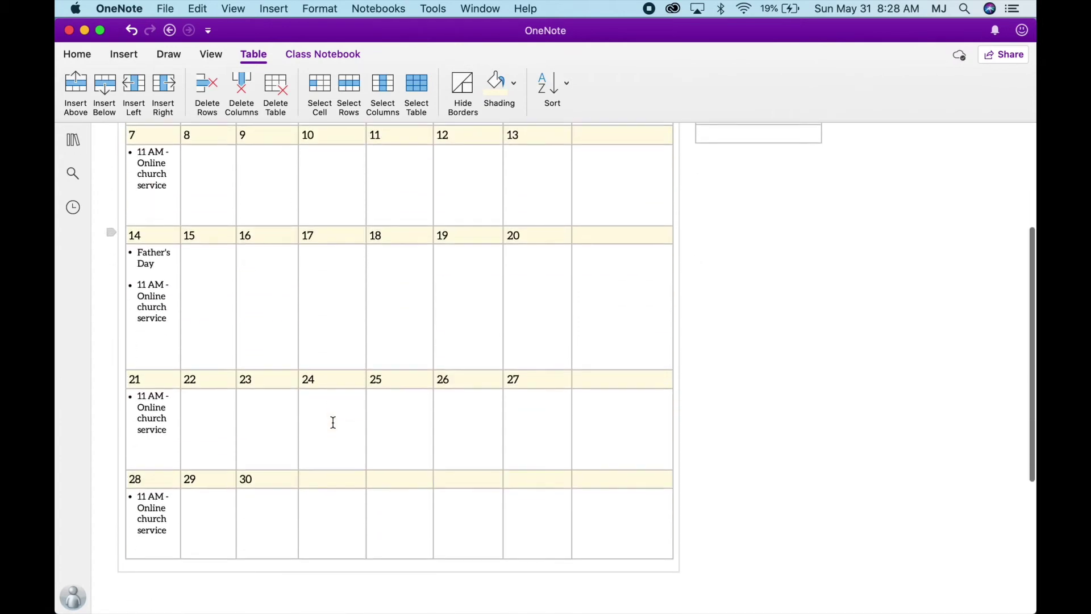
scroll(333, 422, up, 5)
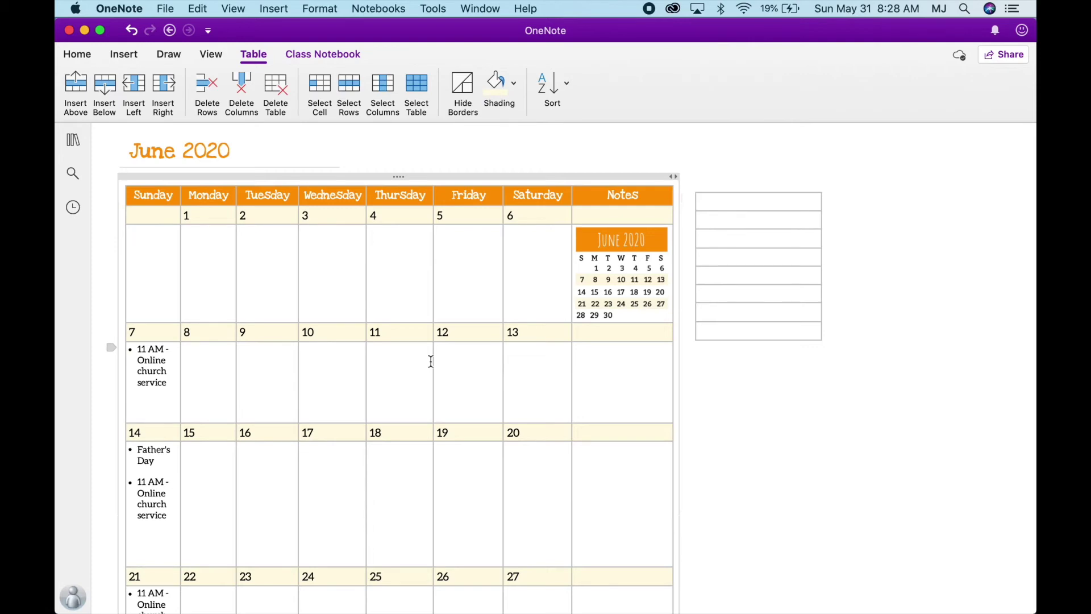
scroll(490, 287, down, 5)
scroll(493, 287, up, 5)
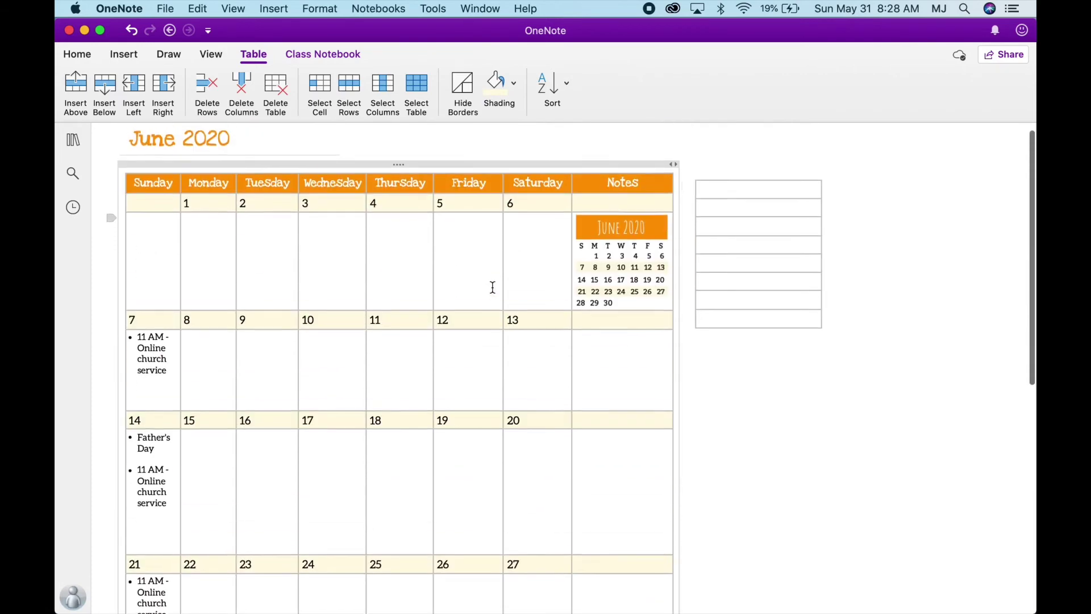
scroll(419, 294, up, 2)
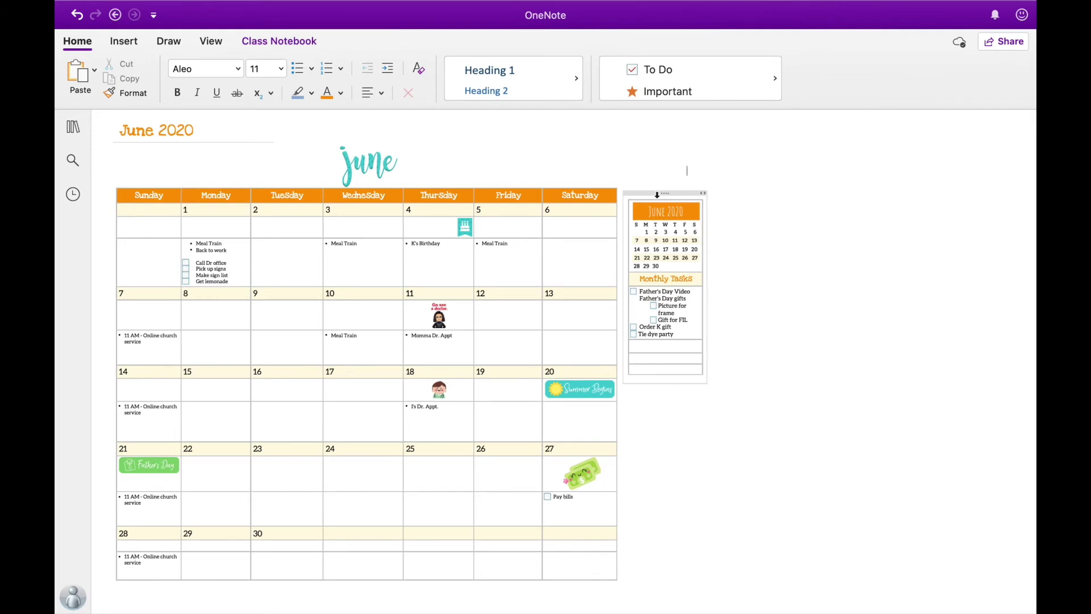
- Move the container with the mini calendar and Monthly Tasks list slightly up and away from the Saturday column
drag(657, 190, 662, 183)
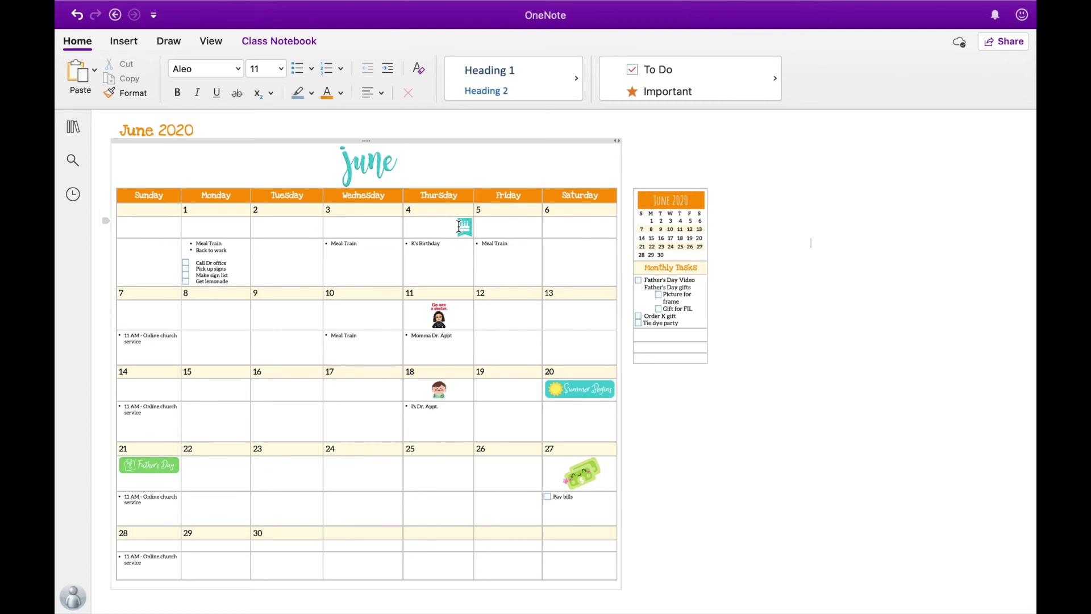
- Paste a copy of the Summer Begins sticker before the church service entry on June 28, and undo the paste
click(873, 137)
click(578, 391)
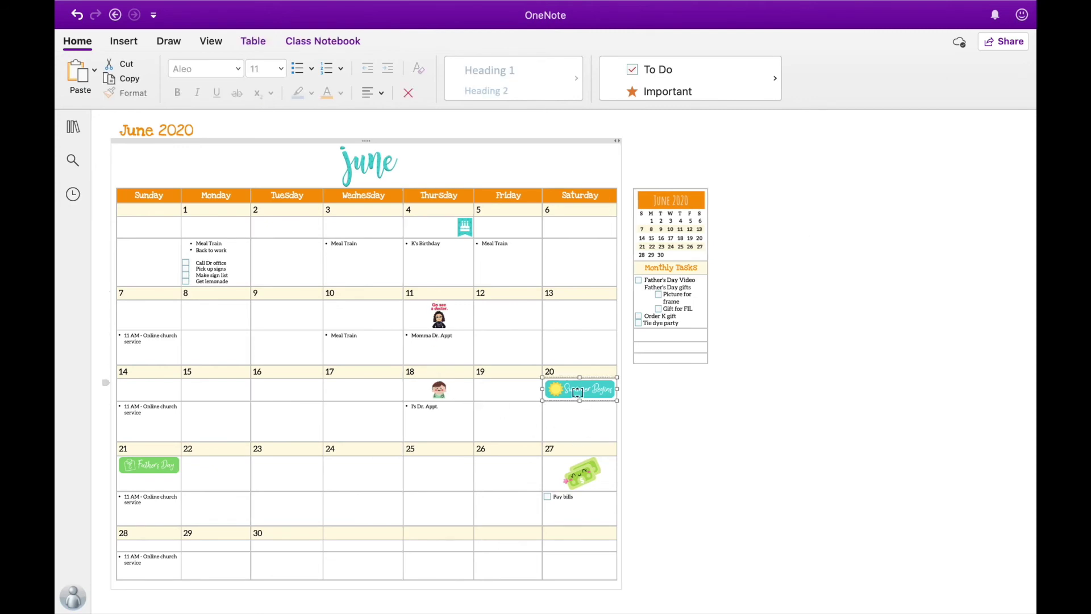
click(123, 556)
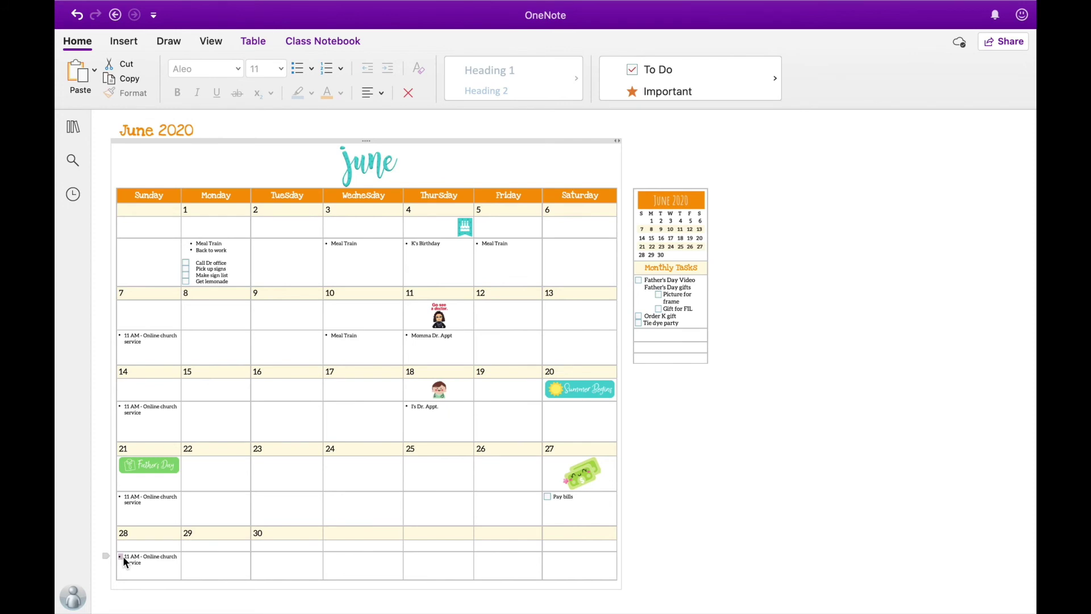
scroll(231, 541, down, 2)
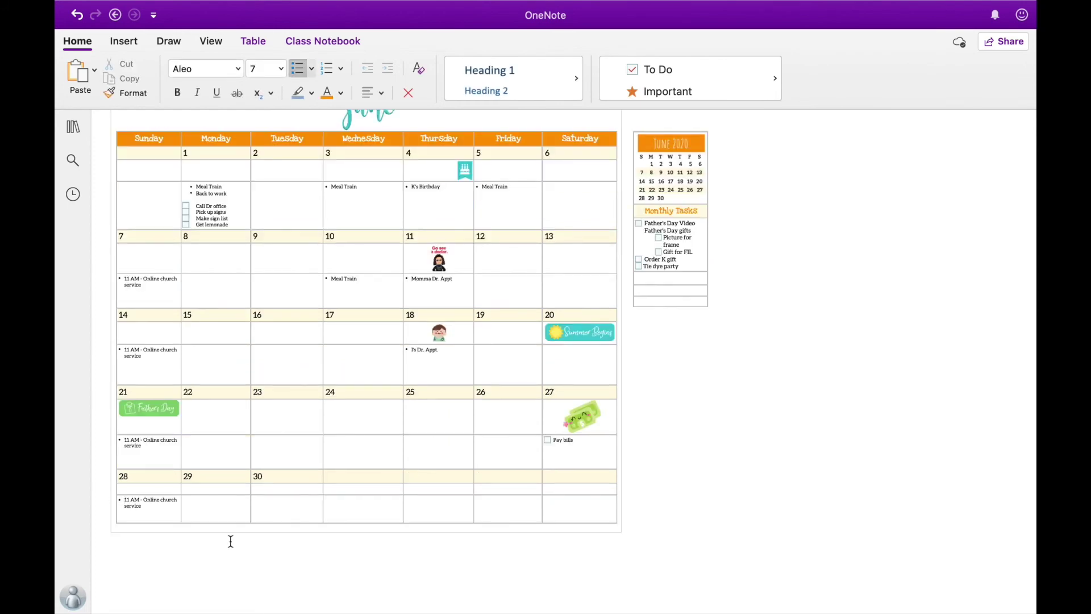
key(super+v)
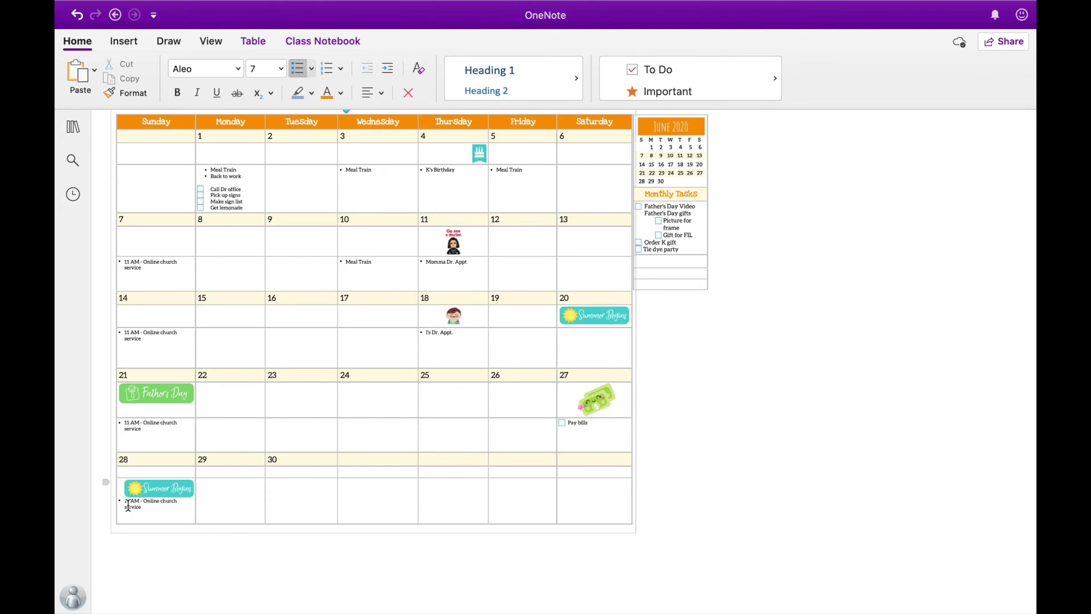
key(super+z)
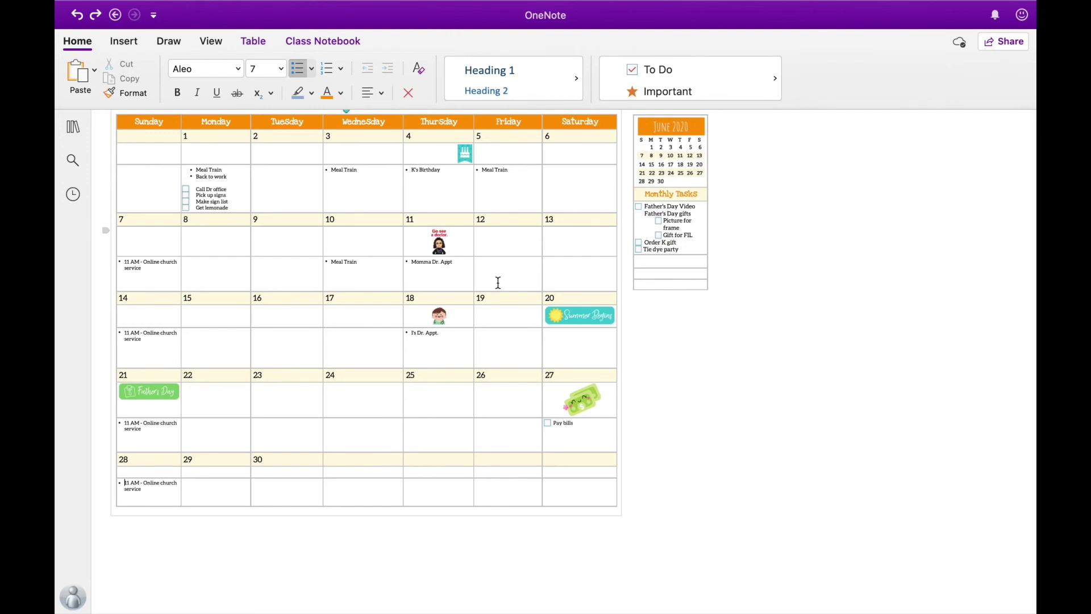
- Shrink the green money sticker in the June 27 cell proportionally to about 70% of its size
click(579, 403)
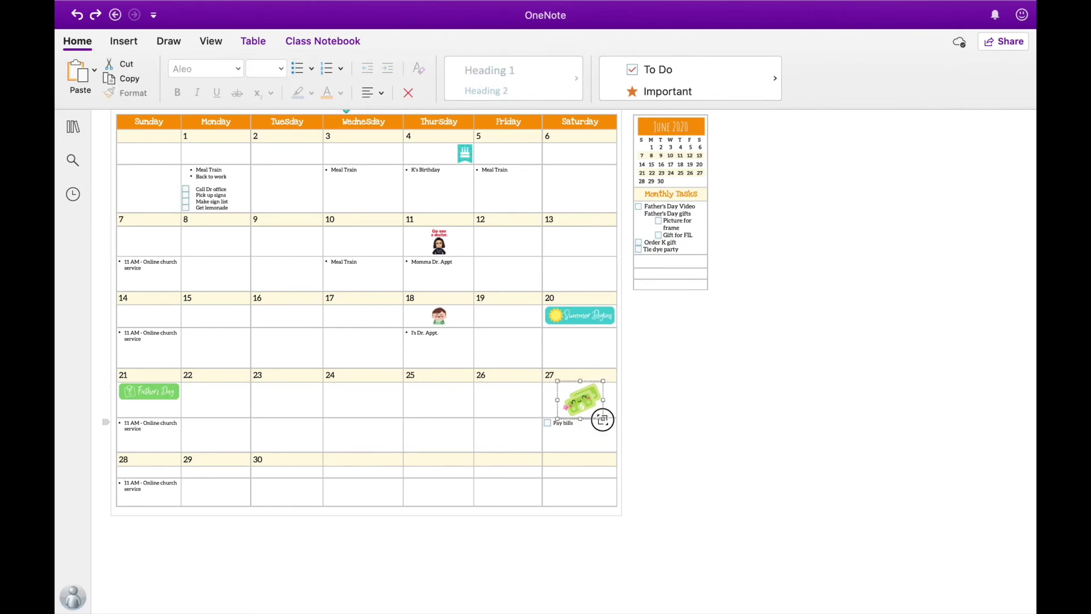
drag(603, 419, 583, 410)
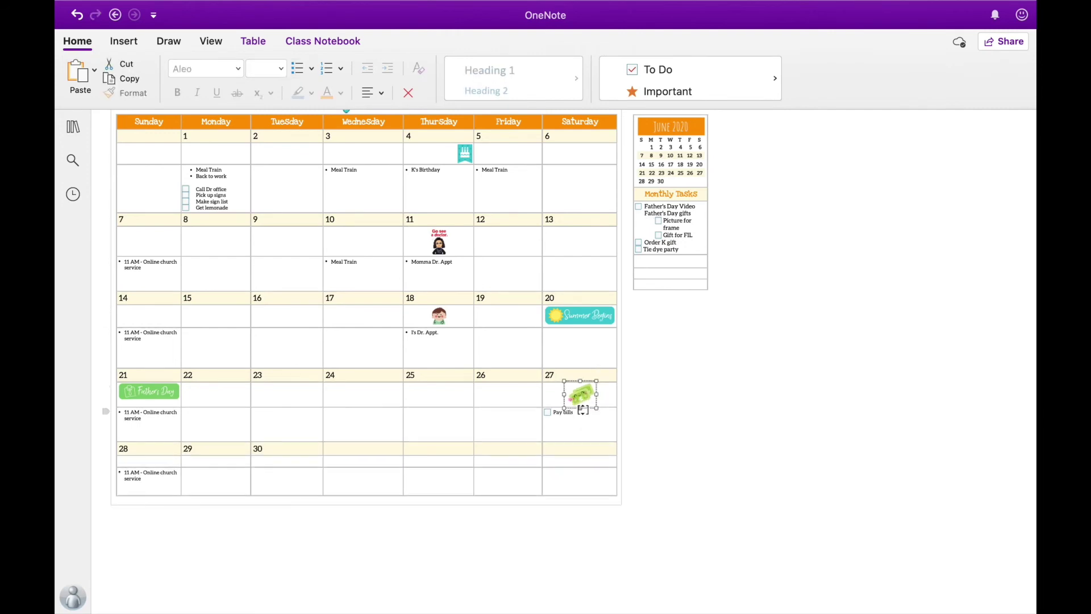
click(151, 400)
click(654, 431)
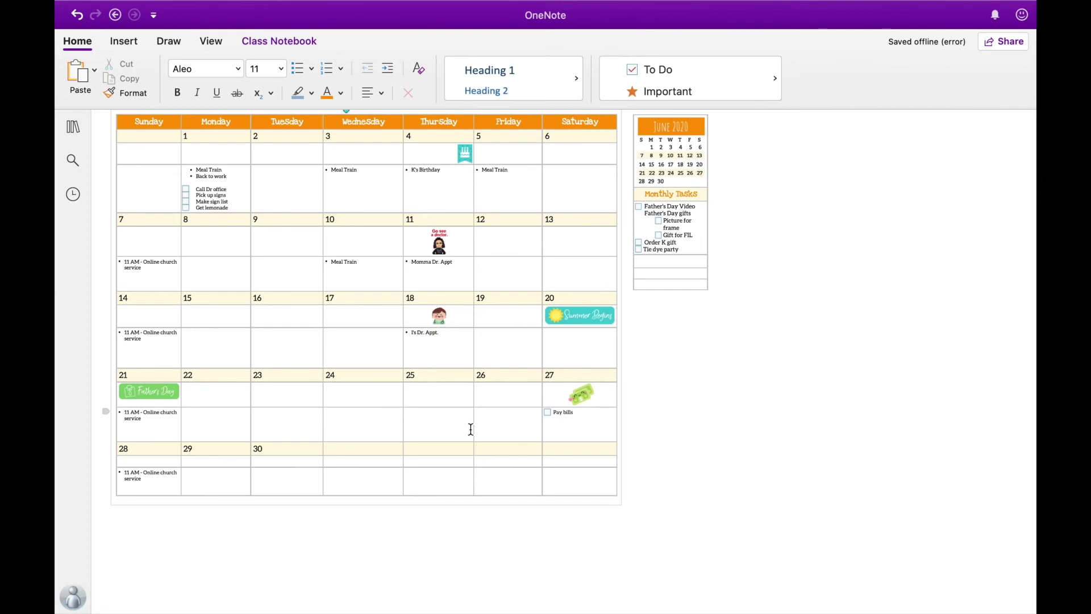
scroll(487, 469, up, 3)
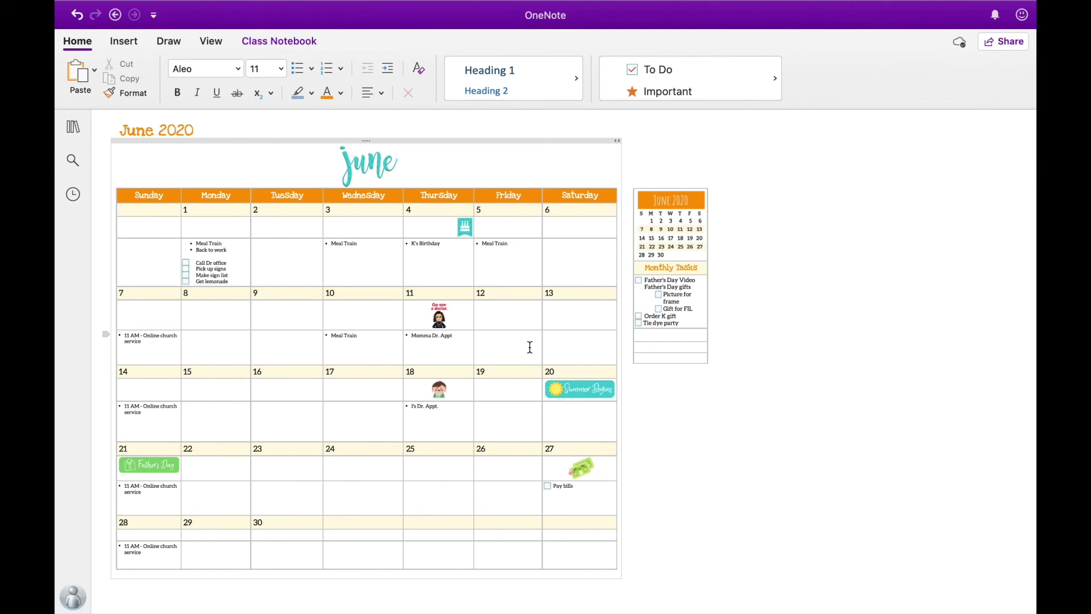
- Make "Father's Day gifts" in the Monthly Tasks list a bulleted item and decrease its indent one level
click(644, 317)
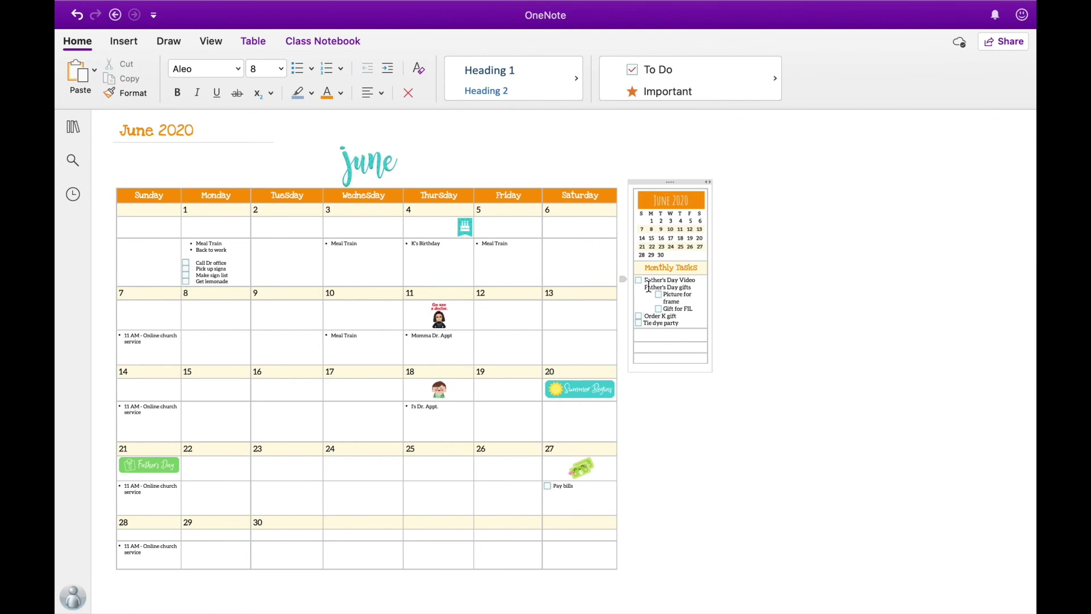
click(297, 71)
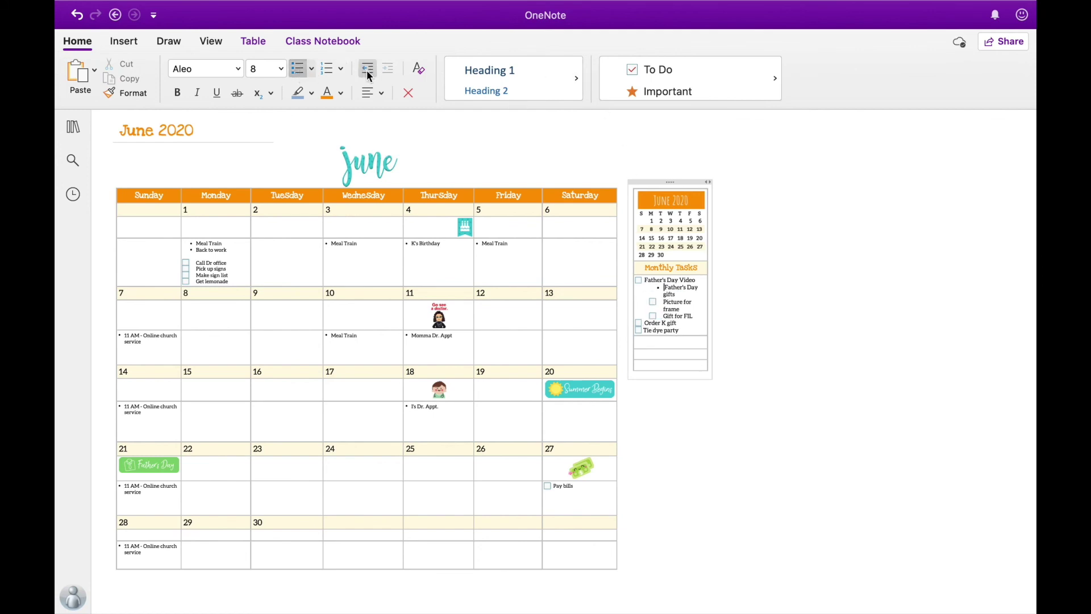
click(366, 69)
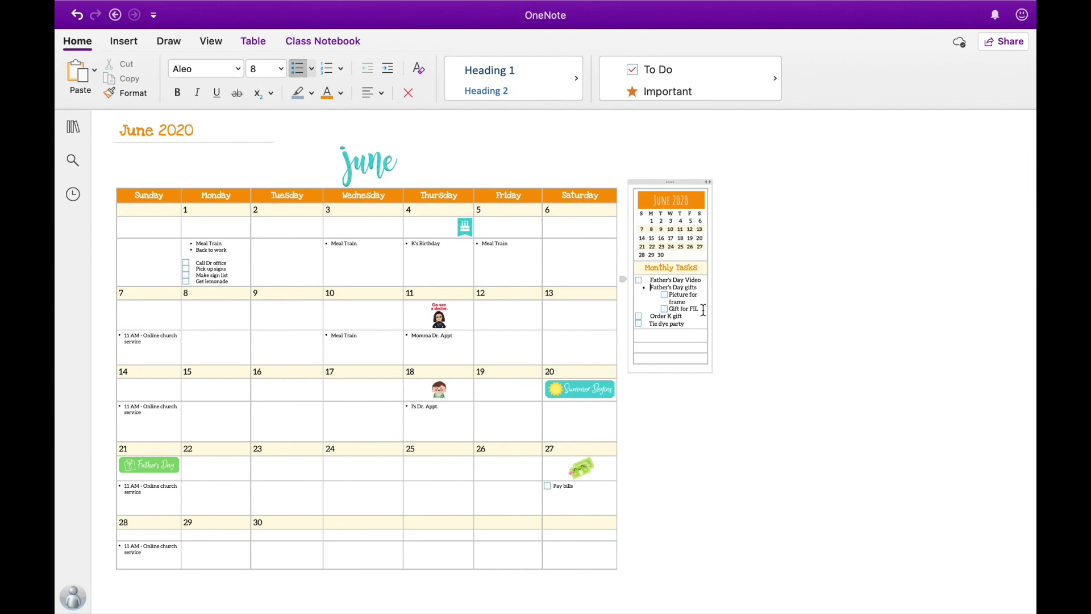
- Delete the "Gift for FIL" subtask from the Monthly Tasks list, including its checkbox line
drag(704, 309, 667, 312)
key(BackSpace)
key(BackSpace)
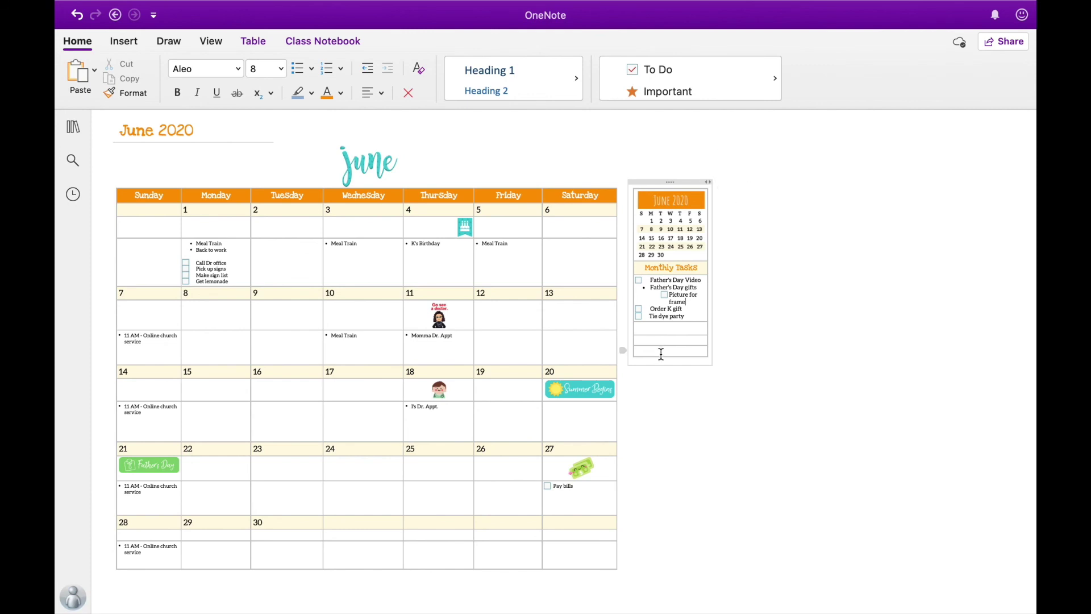
- Examine the June planner up close, from the first week to the last, along with the Monthly Tasks list
scroll(661, 354, up, 1)
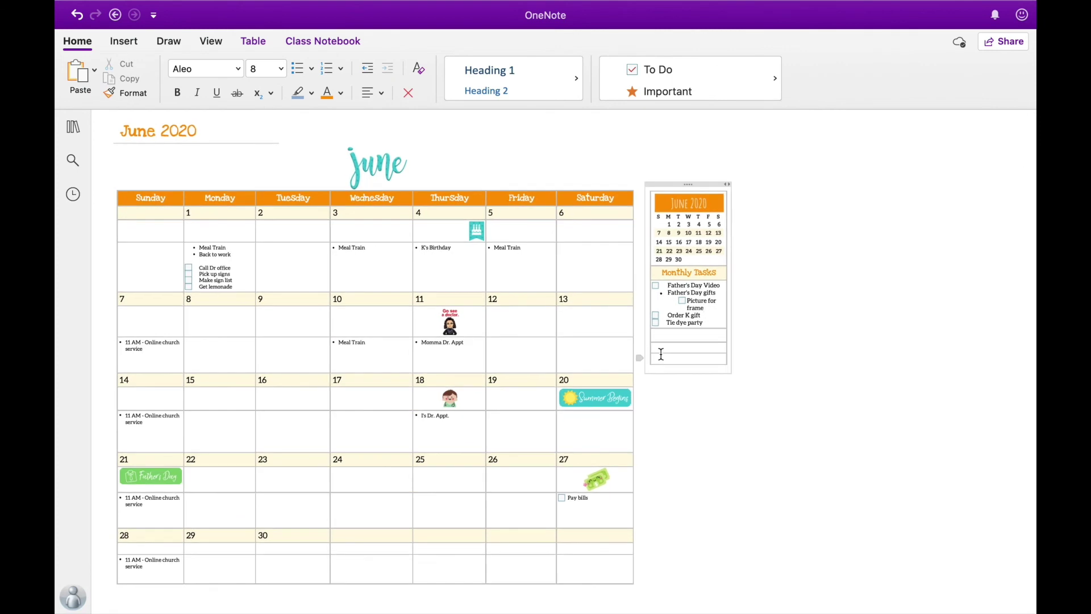
scroll(661, 354, up, 5)
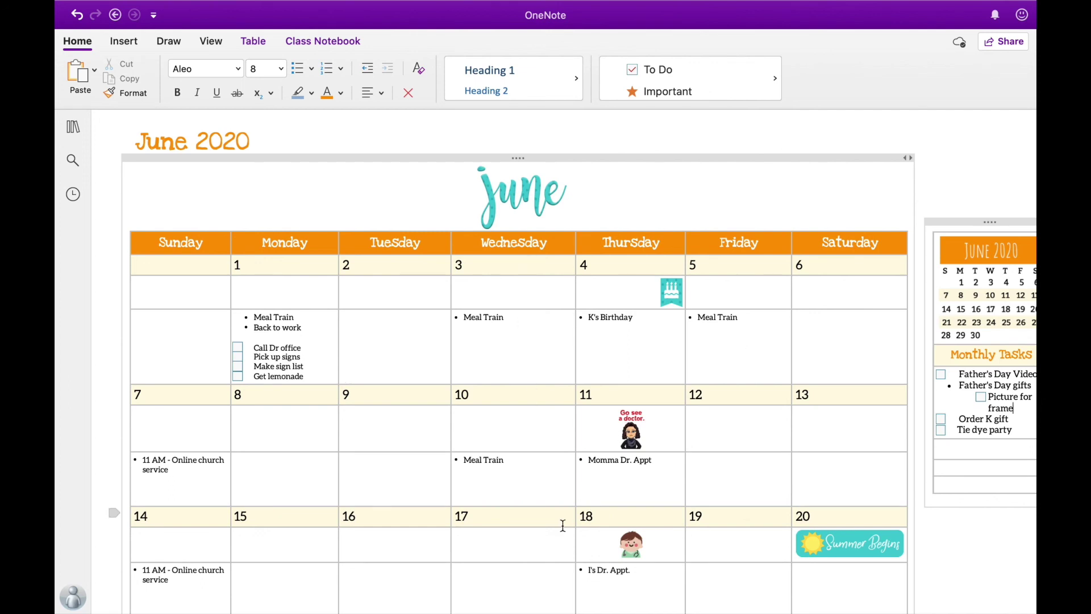
scroll(563, 525, down, 3)
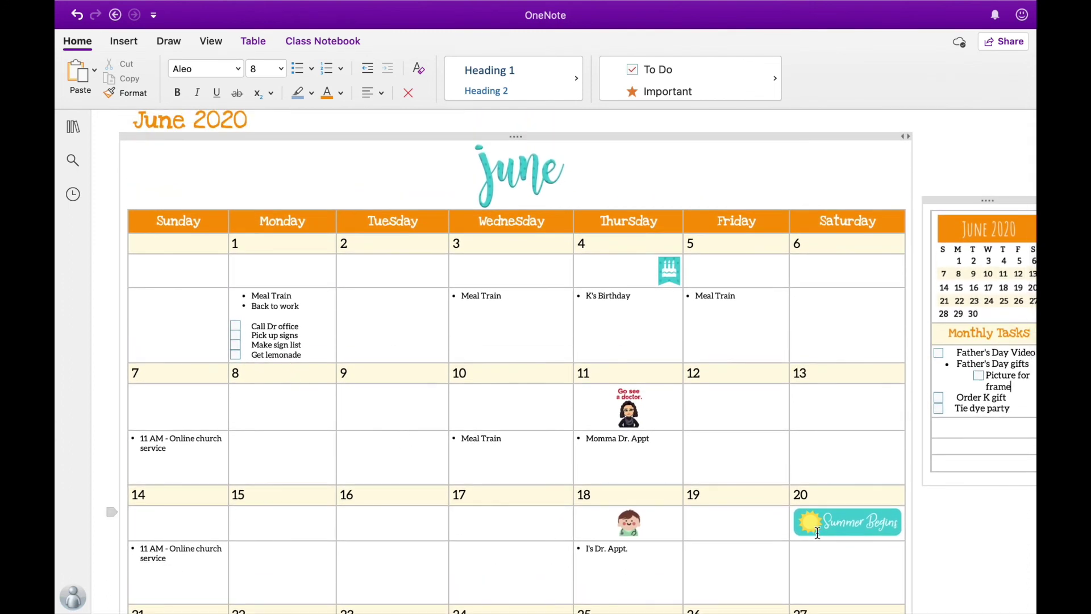
scroll(910, 439, down, 2)
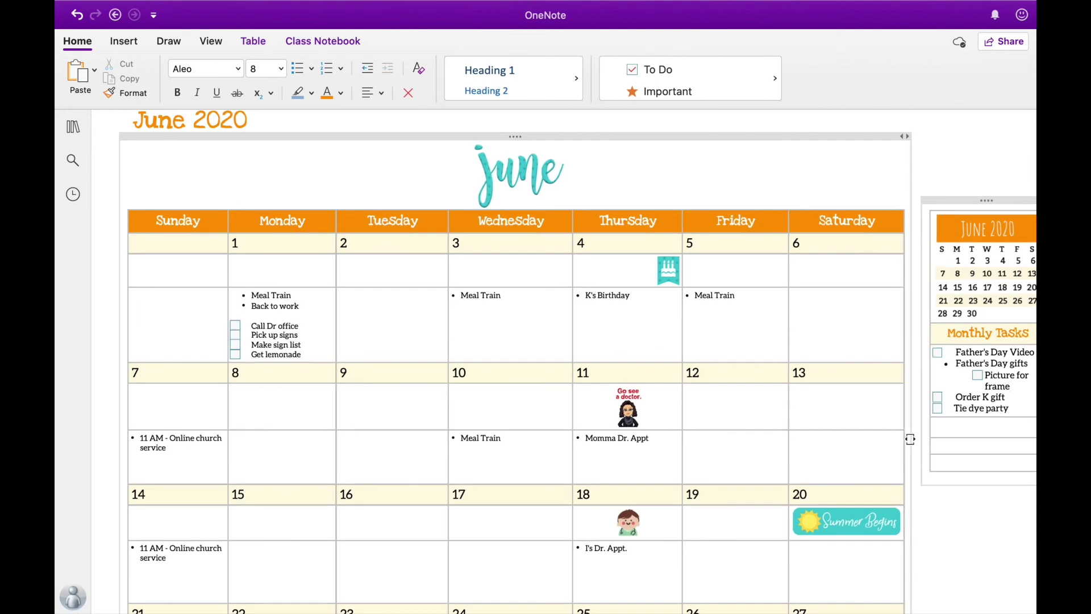
scroll(910, 439, down, 3)
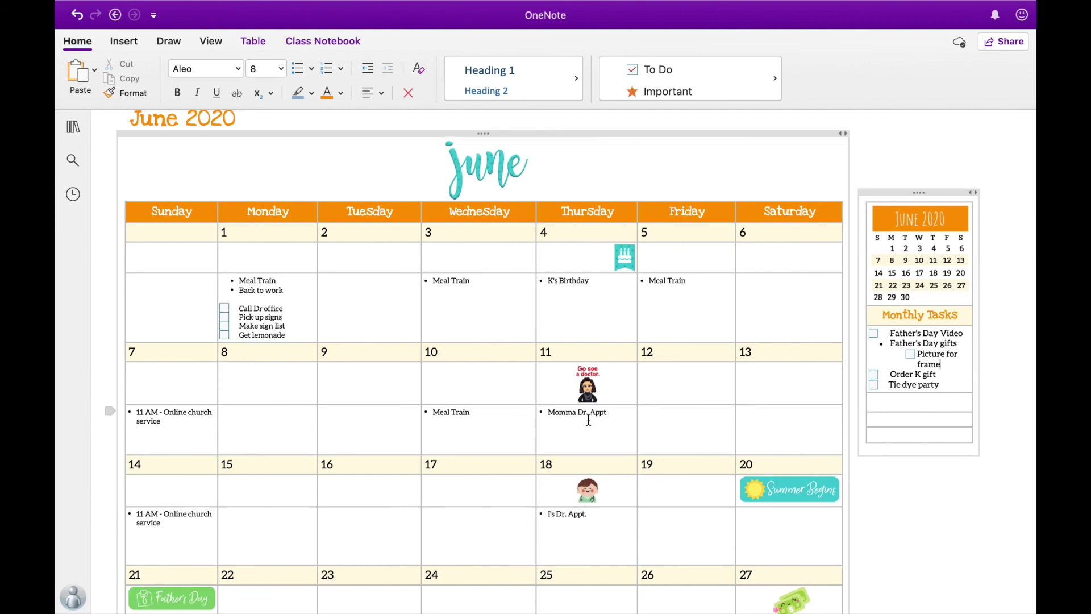
scroll(588, 423, down, 3)
scroll(588, 424, down, 2)
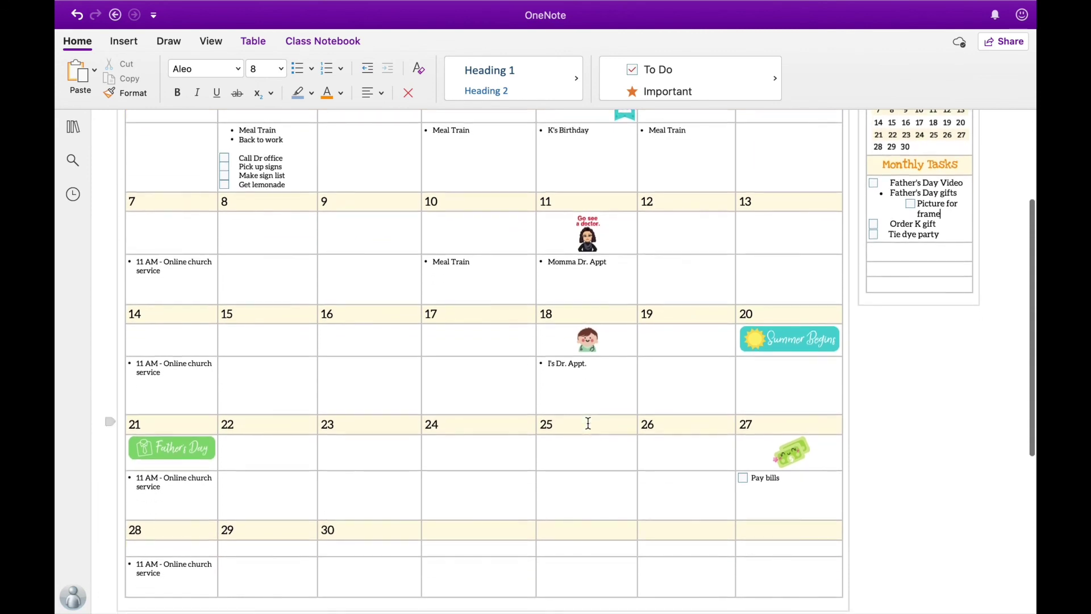
scroll(589, 423, up, 5)
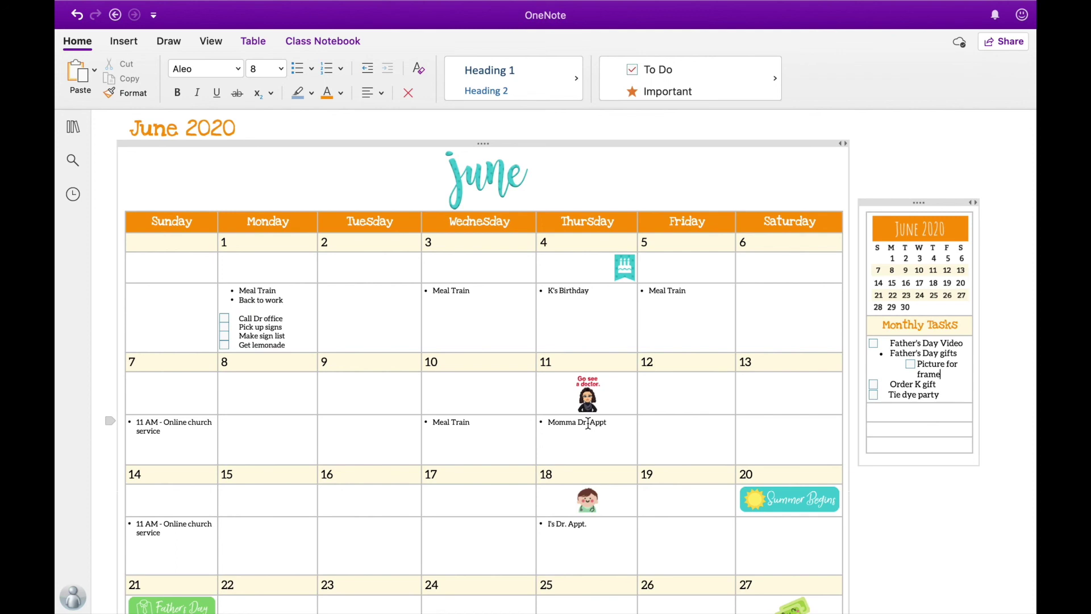
scroll(589, 423, down, 3)
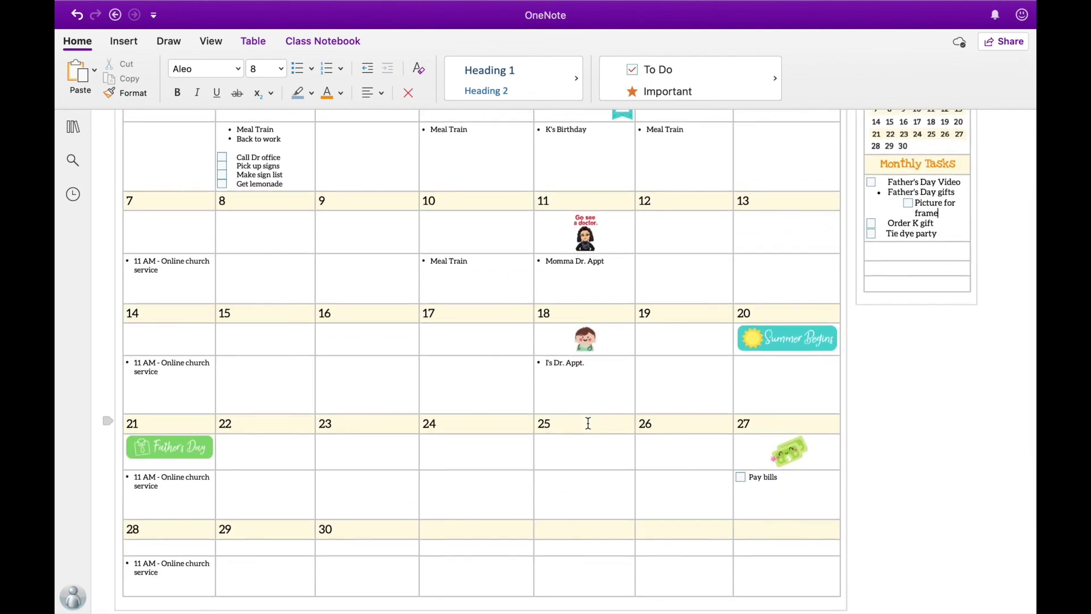
scroll(588, 424, up, 3)
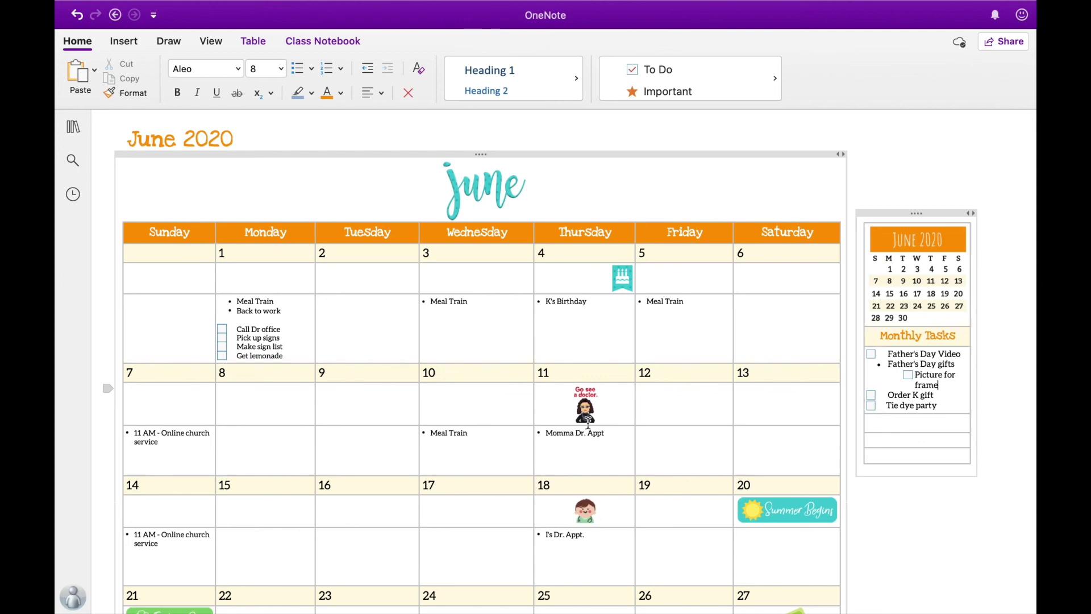
scroll(588, 424, down, 10)
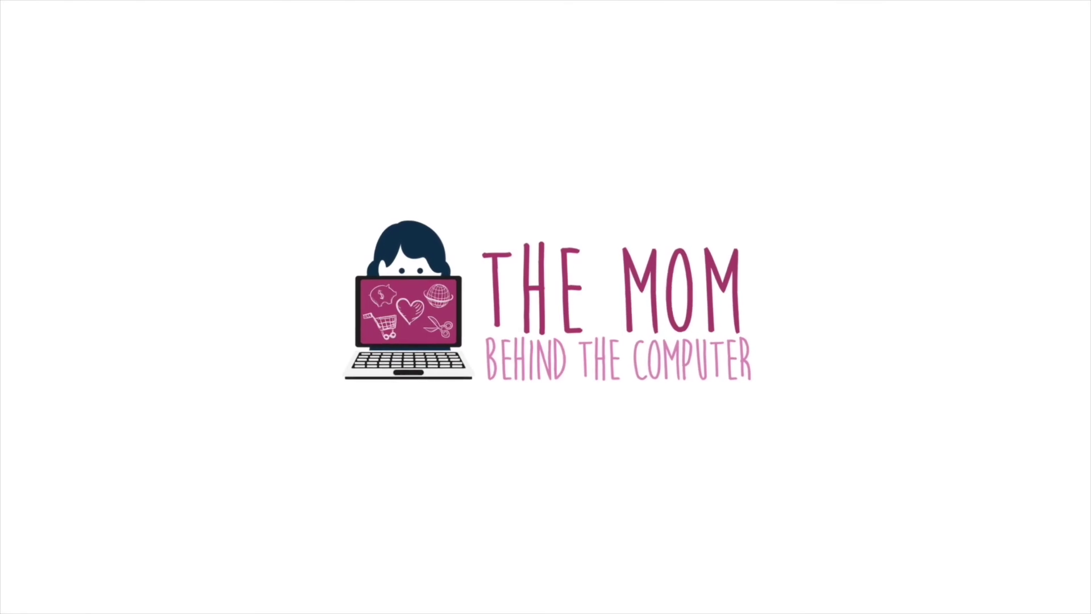